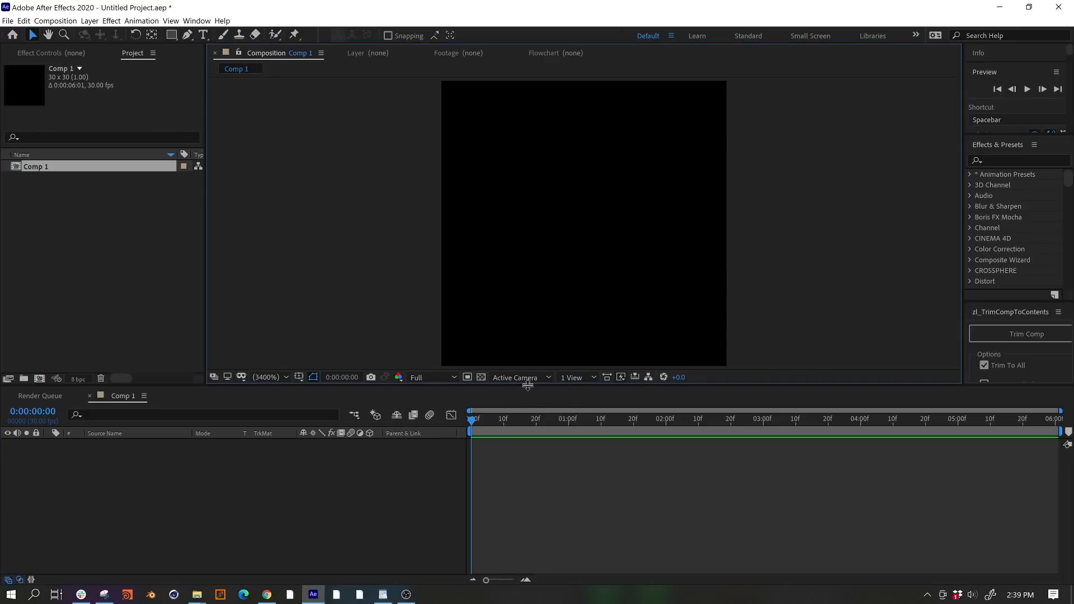
# Create a red solid that is one third of the composition's width and its full height
pyautogui.moveTo(527, 385); pyautogui.dragTo(527, 510)
pyautogui.click(90, 21)
pyautogui.moveTo(96, 34)
pyautogui.click(302, 45)
pyautogui.click(144, 218)
pyautogui.press('Return')
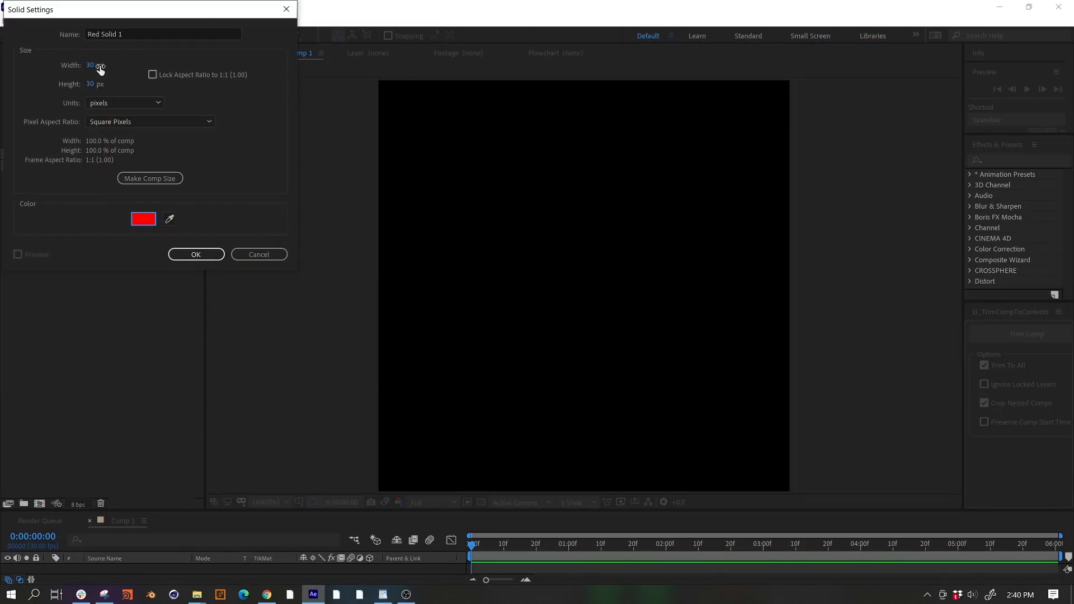
pyautogui.click(94, 66)
pyautogui.moveTo(133, 10); pyautogui.dragTo(401, 68)
pyautogui.press('Return')
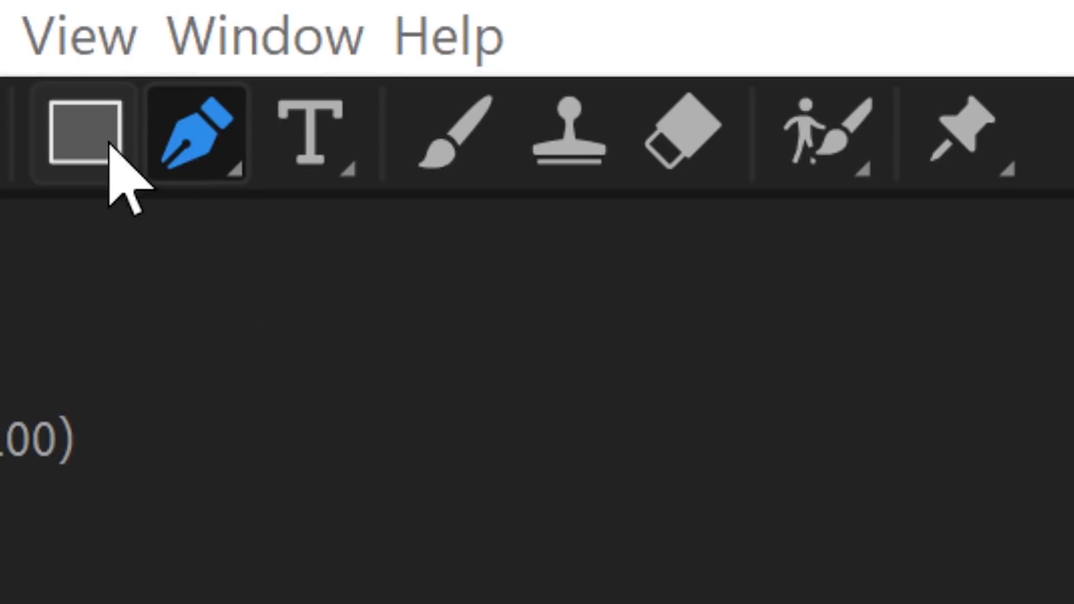
# Mask the red solid with a full-size rounded rectangle and move it to the left third of the composition
pyautogui.moveTo(116, 166); pyautogui.dragTo(290, 263)
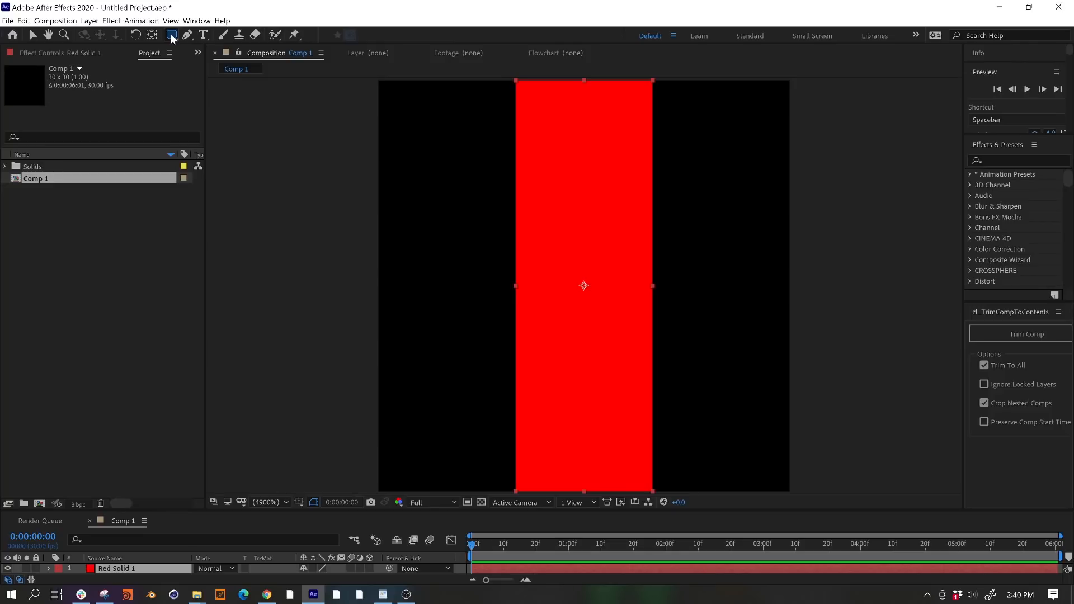
pyautogui.doubleClick(171, 35)
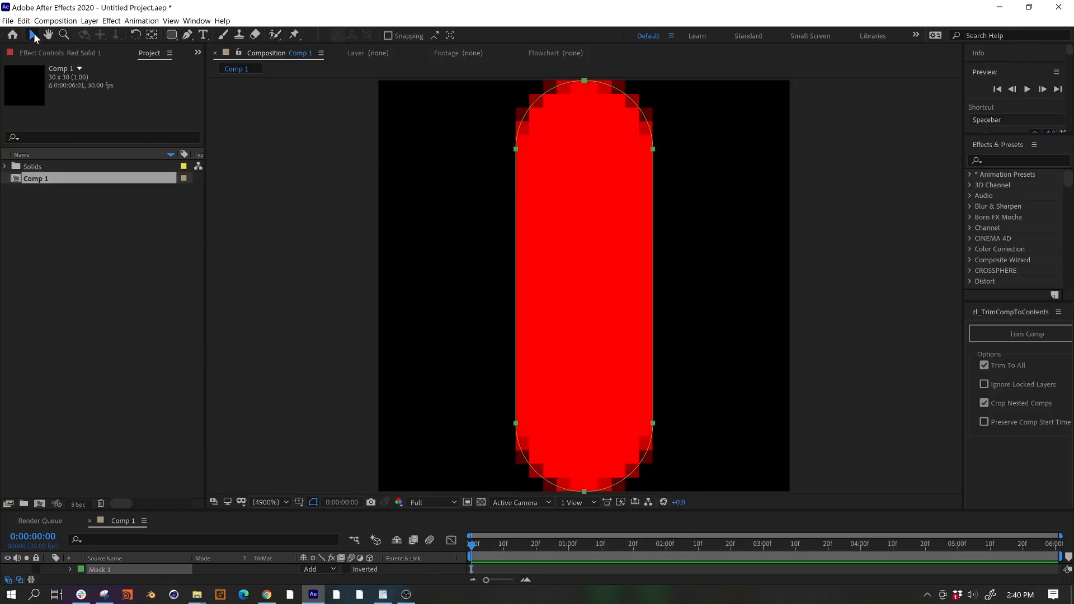
pyautogui.moveTo(591, 259); pyautogui.dragTo(454, 249)
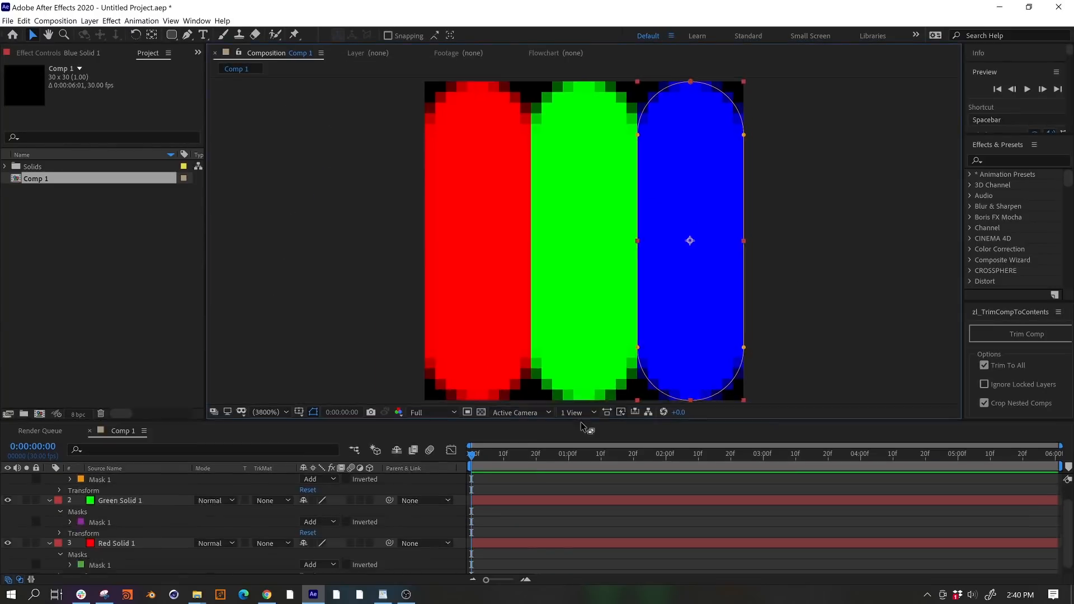
# Scale the red, green and blue solids down slightly together so black gaps separate them and the frame edges, then deselect them
pyautogui.click(115, 479)
pyautogui.keyDown('shift'); pyautogui.click(116, 565); pyautogui.keyUp('shift')
pyautogui.moveTo(424, 240); pyautogui.dragTo(434, 239)
pyautogui.moveTo(478, 400); pyautogui.dragTo(477, 389)
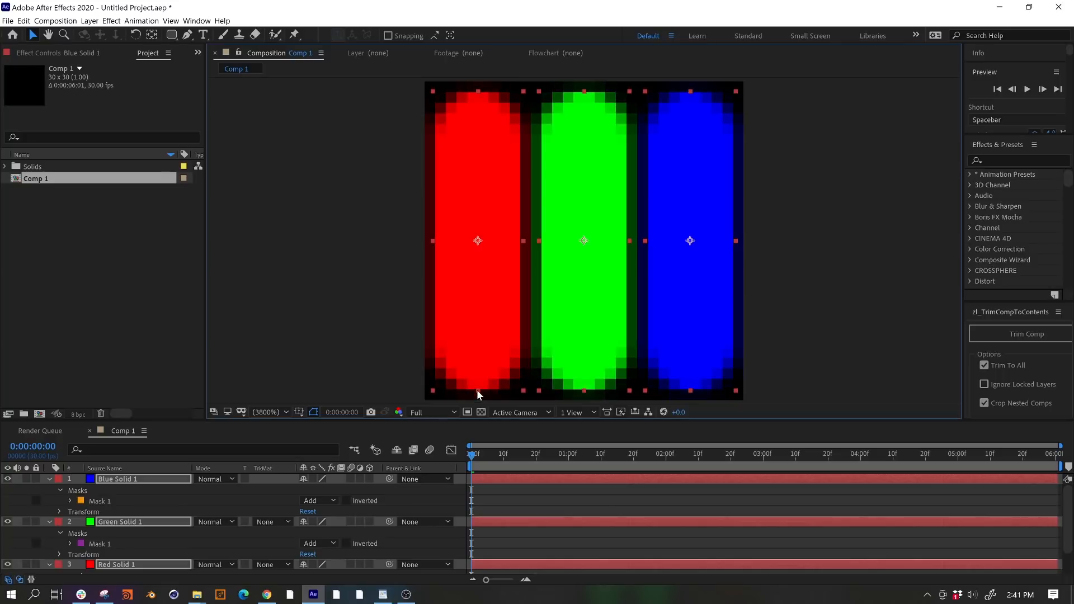
pyautogui.hotkey('ctrl', 'shift', 'a')
pyautogui.scroll(-1, 461, 305)
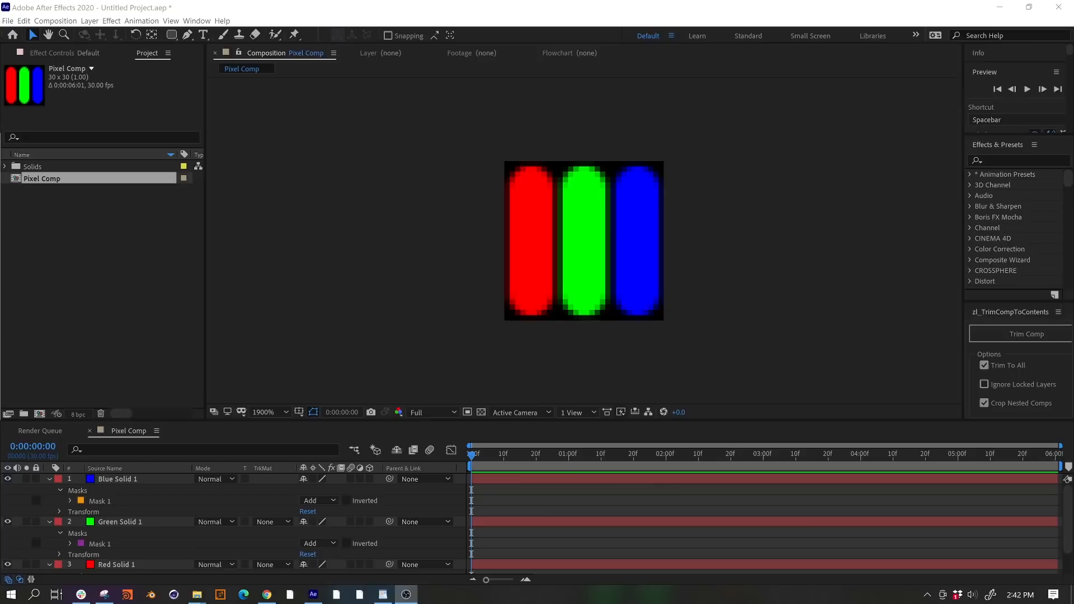
# Create a new composition named Bulge Pixels at 2160 x 2160 px and 30 frames per second
pyautogui.click(55, 21)
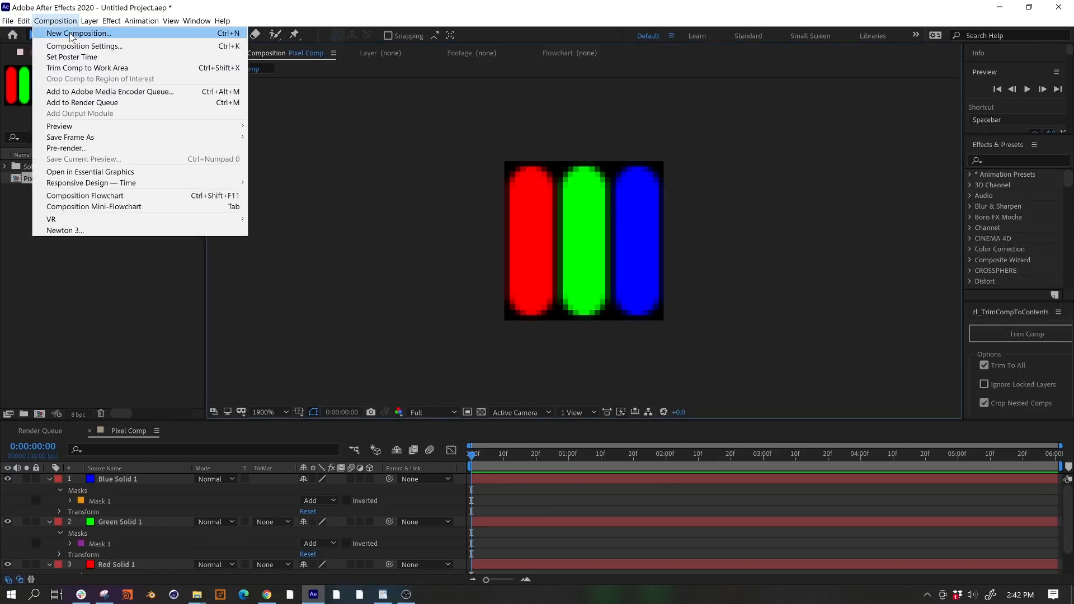
pyautogui.click(72, 33)
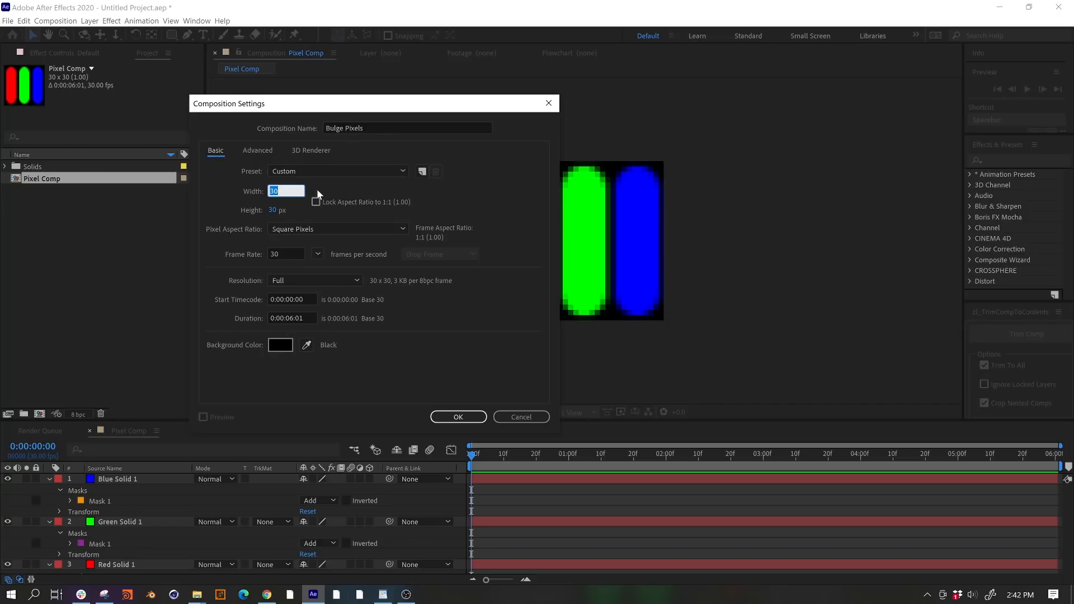
pyautogui.write('216')
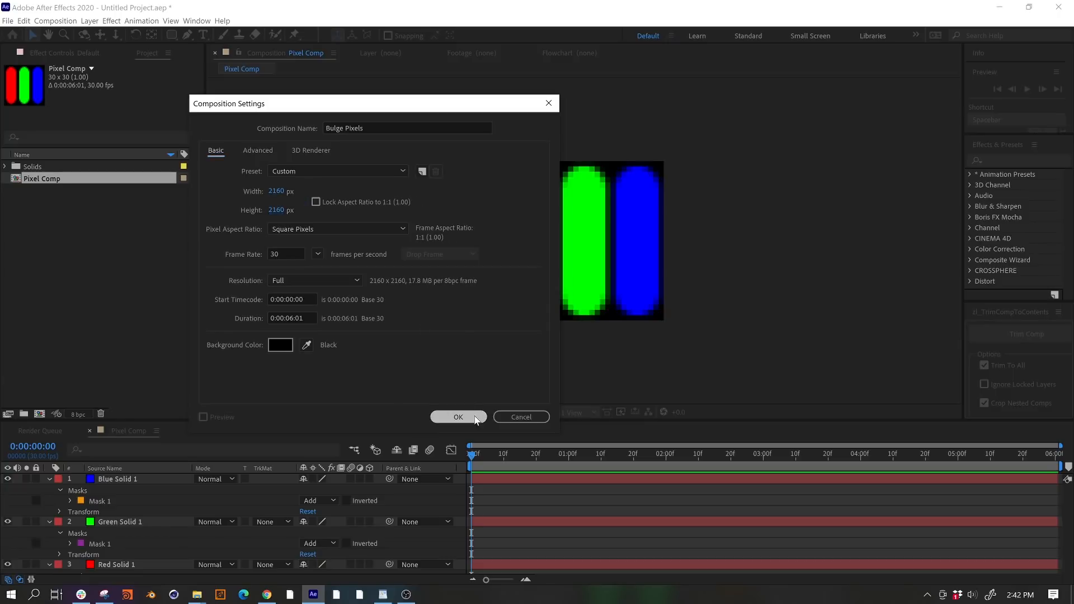
pyautogui.click(458, 418)
# Place Pixel Comp at the centre of the Bulge Pixels composition and apply the Motion Tile effect to it
pyautogui.rightClick(164, 477)
pyautogui.moveTo(148, 246)
pyautogui.click(314, 359)
pyautogui.write('Motion Tile')
pyautogui.moveTo(1014, 184); pyautogui.dragTo(579, 245)
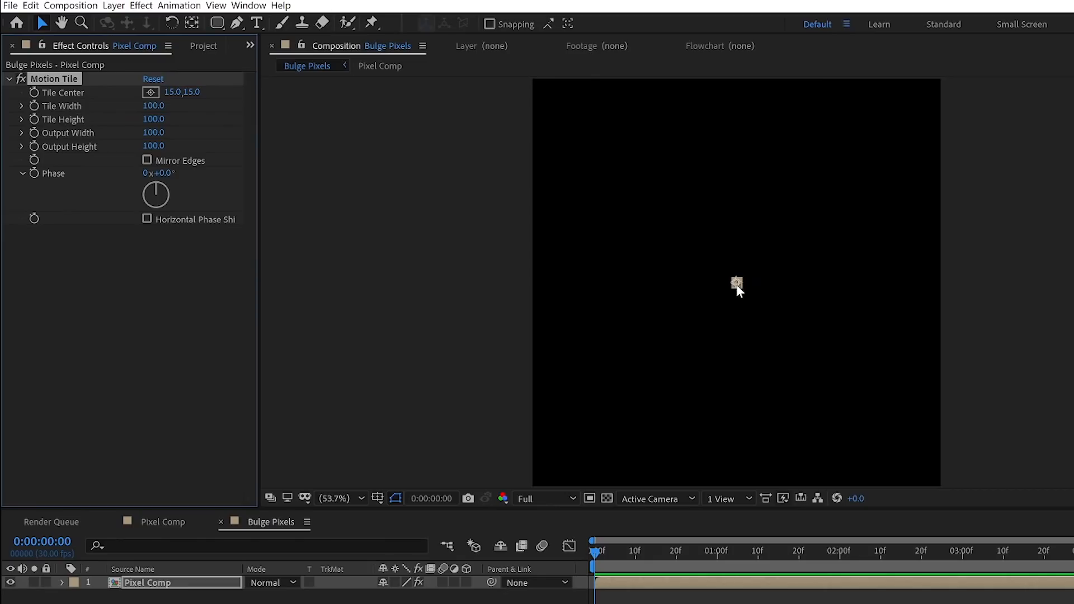
# Set Motion Tile's Output Width to 7260 and Output Height to 7280 so the pixels fill the composition
pyautogui.moveTo(155, 132); pyautogui.dragTo(260, 140)
pyautogui.moveTo(632, 145); pyautogui.dragTo(633, 144)
pyautogui.moveTo(154, 167); pyautogui.dragTo(559, 134)
pyautogui.moveTo(320, 155); pyautogui.dragTo(324, 154)
pyautogui.click(324, 154)
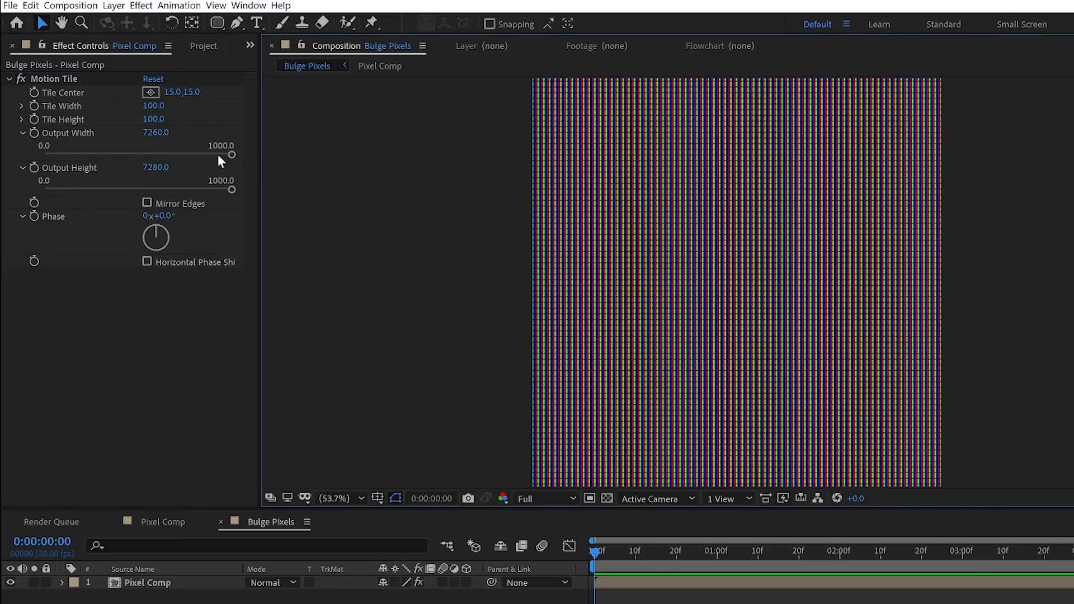
# Set Motion Tile's Tile Width and Tile Height to 50
pyautogui.click(22, 120)
pyautogui.click(21, 105)
pyautogui.moveTo(227, 128); pyautogui.dragTo(154, 126)
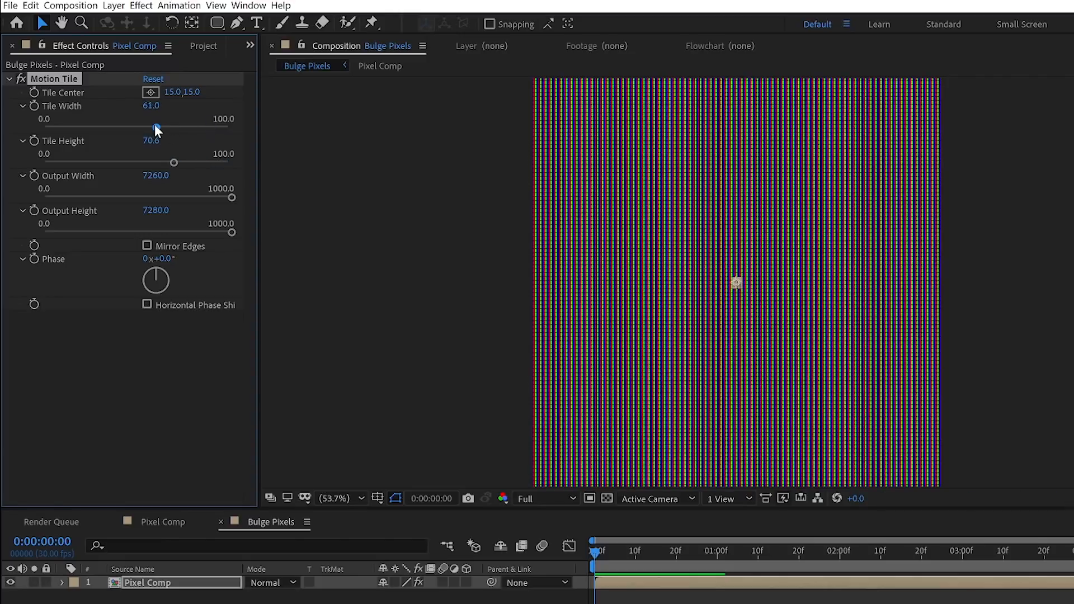
pyautogui.moveTo(172, 162); pyautogui.dragTo(156, 162)
pyautogui.click(151, 142)
pyautogui.write('50')
pyautogui.click(151, 106)
pyautogui.write('50')
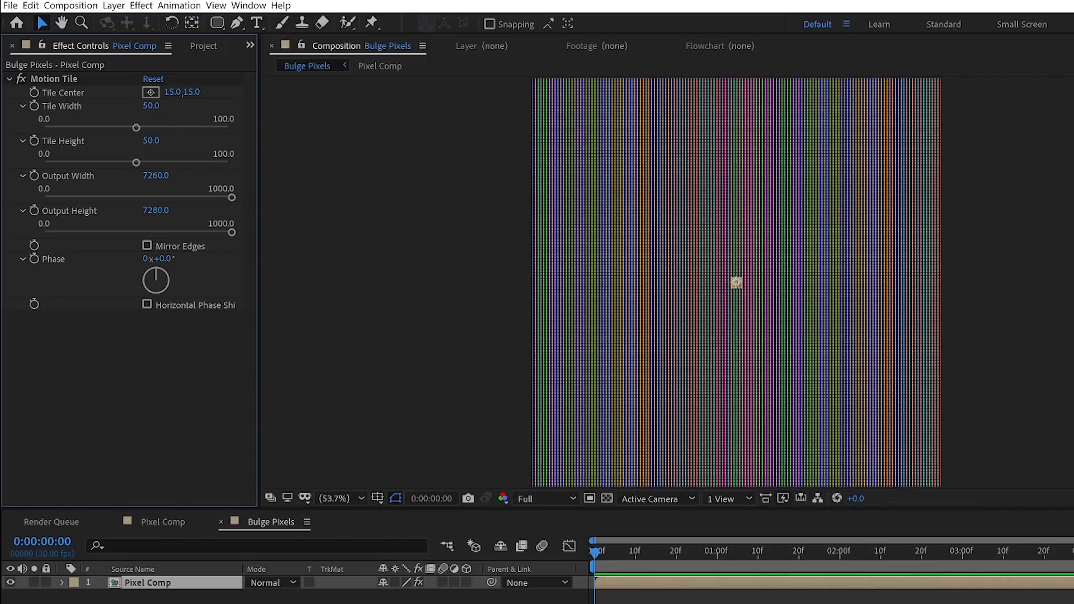
# Apply a Bulge effect to Pixel Comp with radii of about 1070 x 1076, Bulge Height 4.0 and Taper Radius 386
pyautogui.write('Bulge')
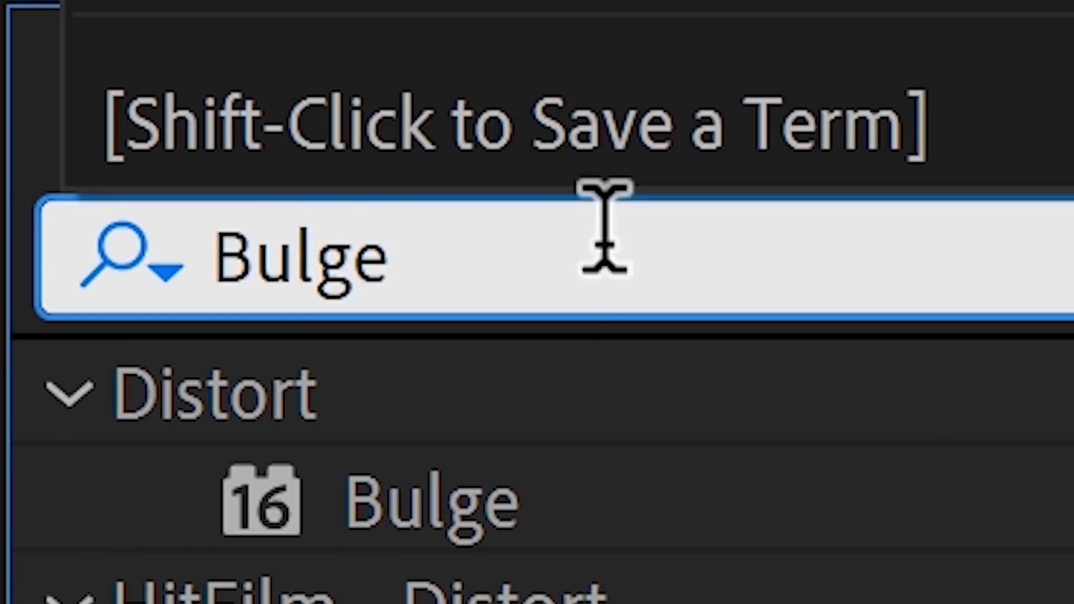
pyautogui.moveTo(436, 503); pyautogui.dragTo(246, 262)
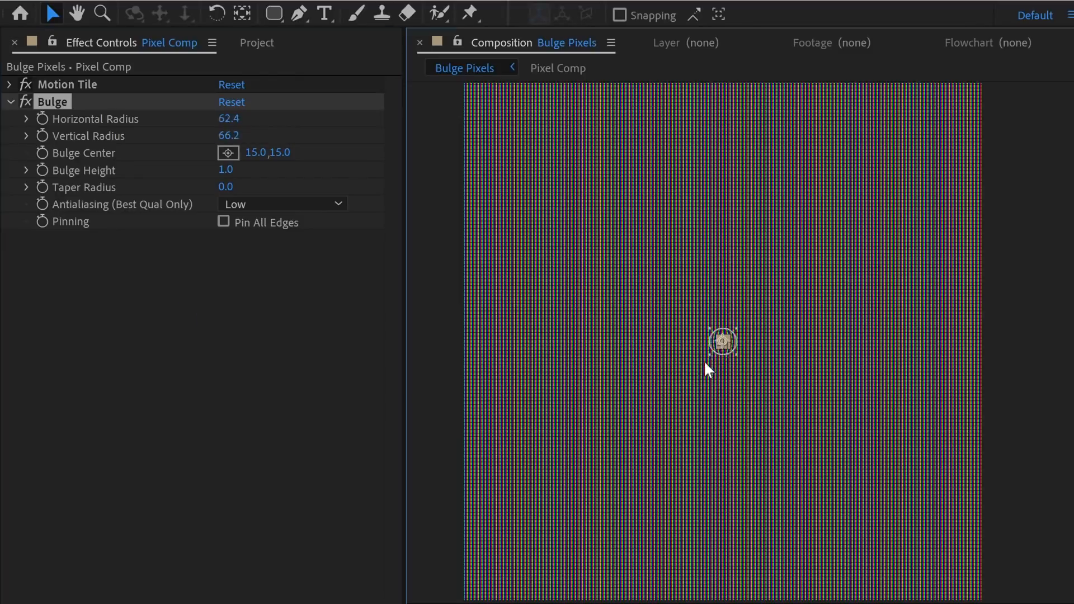
pyautogui.moveTo(704, 364); pyautogui.dragTo(467, 600)
pyautogui.moveTo(315, 159); pyautogui.dragTo(448, 169)
pyautogui.moveTo(294, 189); pyautogui.dragTo(598, 182)
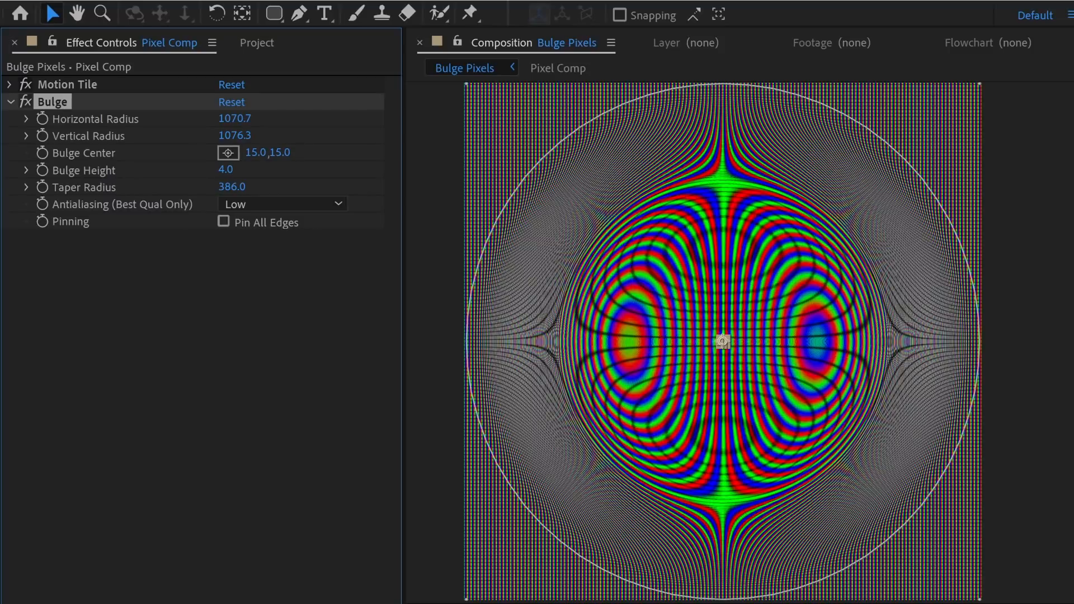
# Apply a second Bulge effect with both radii at about 796.7 and a Bulge Height of -4.0
pyautogui.hotkey('ctrl', 'alt', 'shift', 'e')
pyautogui.moveTo(710, 351); pyautogui.dragTo(528, 531)
pyautogui.click(232, 136)
pyautogui.click(228, 303)
pyautogui.moveTo(226, 188); pyautogui.dragTo(162, 197)
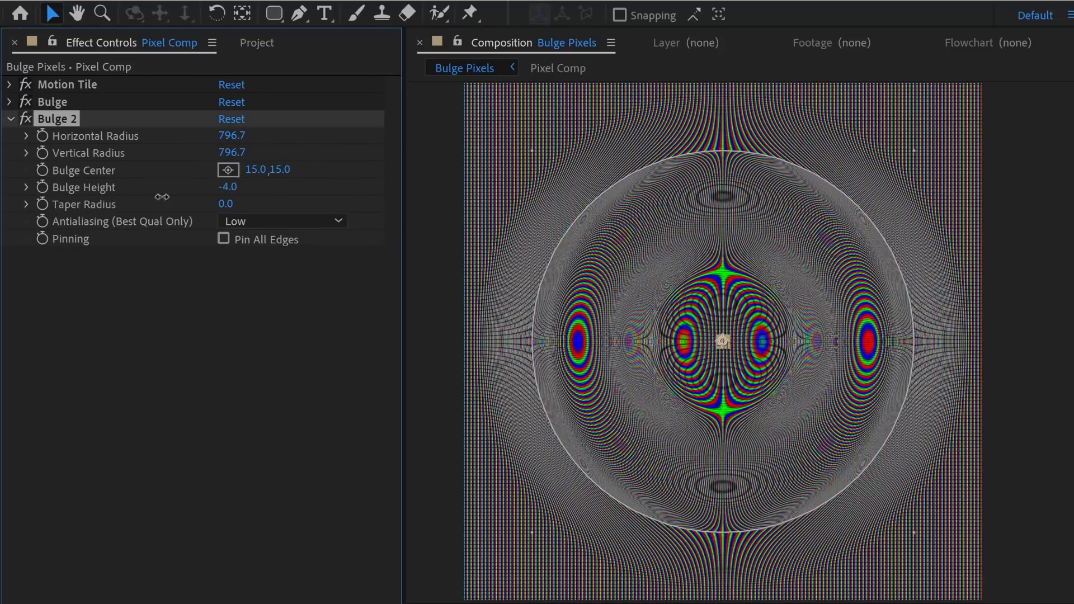
# Set the second Bulge's Horizontal Radius to 1028.7, Vertical Radius to 1011.7 and Taper Radius to 1036
pyautogui.moveTo(230, 136); pyautogui.dragTo(277, 150)
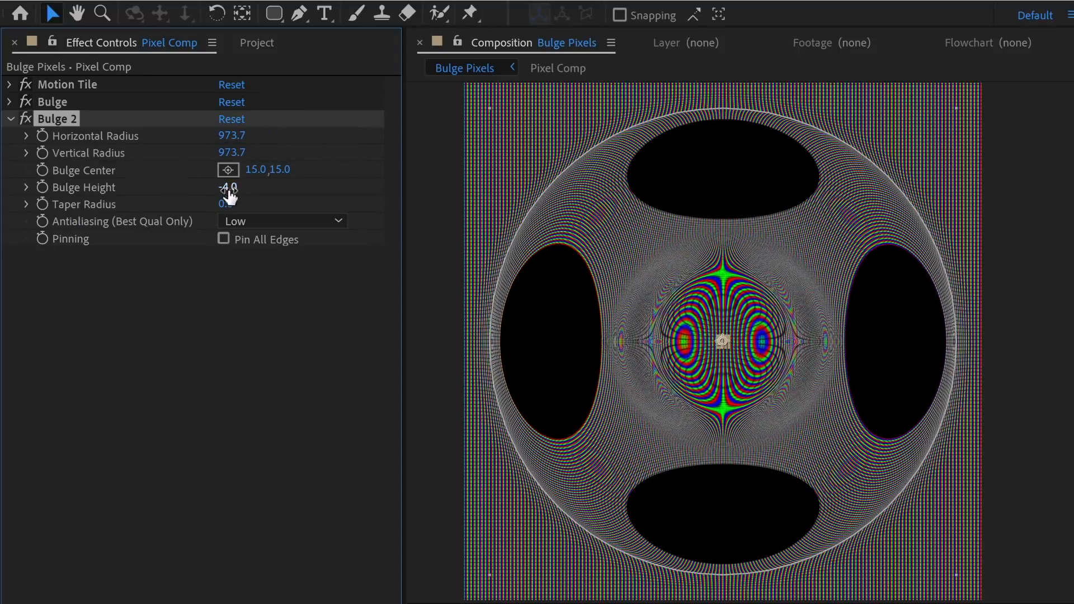
pyautogui.moveTo(225, 204); pyautogui.dragTo(305, 204)
pyautogui.moveTo(243, 135); pyautogui.dragTo(285, 135)
pyautogui.moveTo(241, 153); pyautogui.dragTo(276, 152)
pyautogui.moveTo(238, 138); pyautogui.dragTo(252, 138)
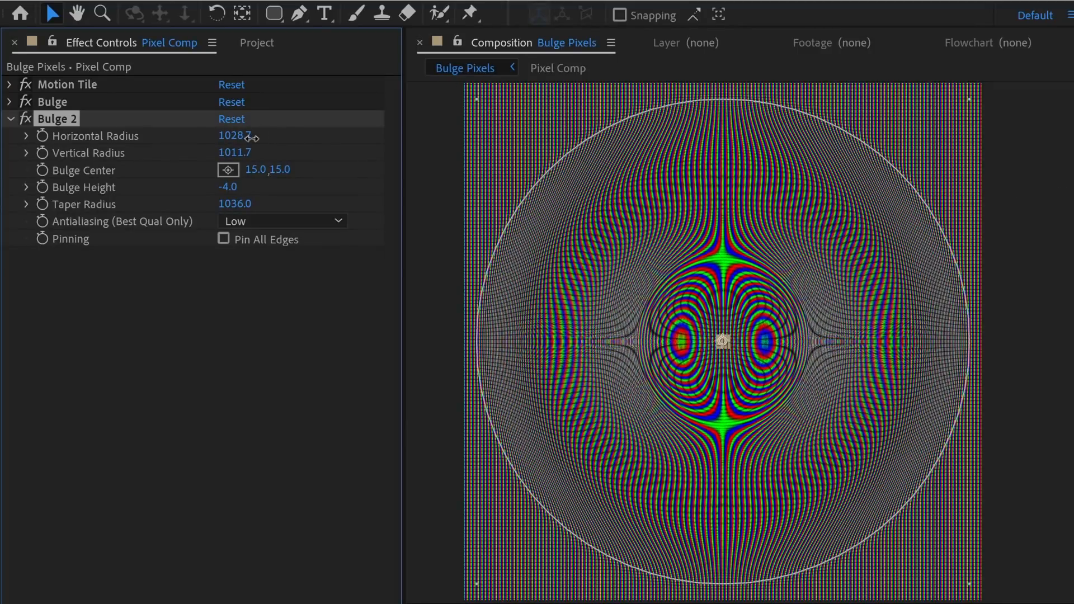
# Apply an Offset effect between Motion Tile and the first Bulge, and set Shift Center To to 15.0, 66.0
pyautogui.click(165, 337)
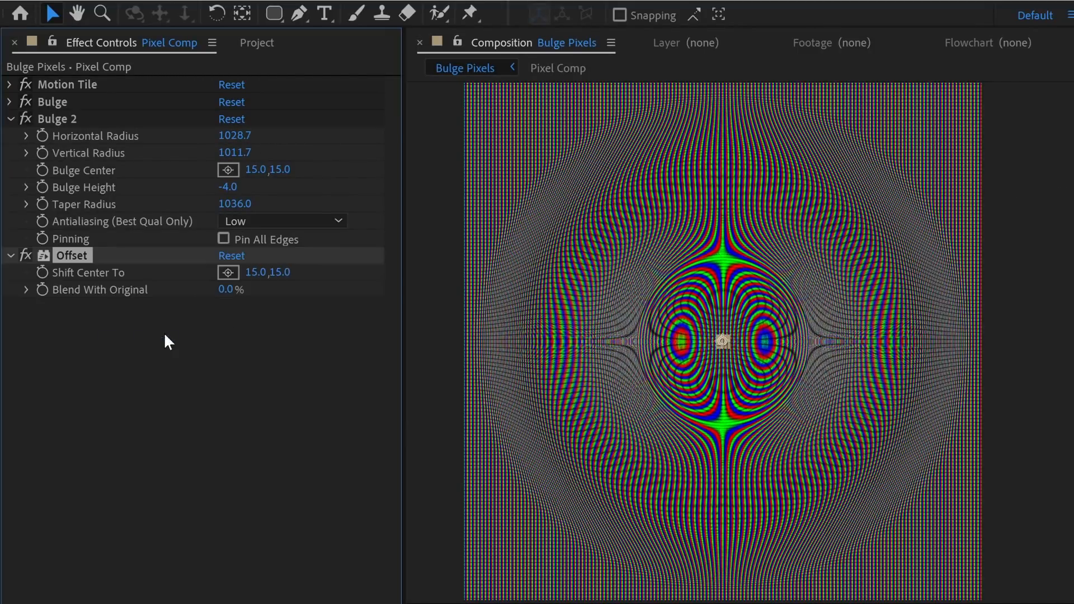
pyautogui.click(10, 119)
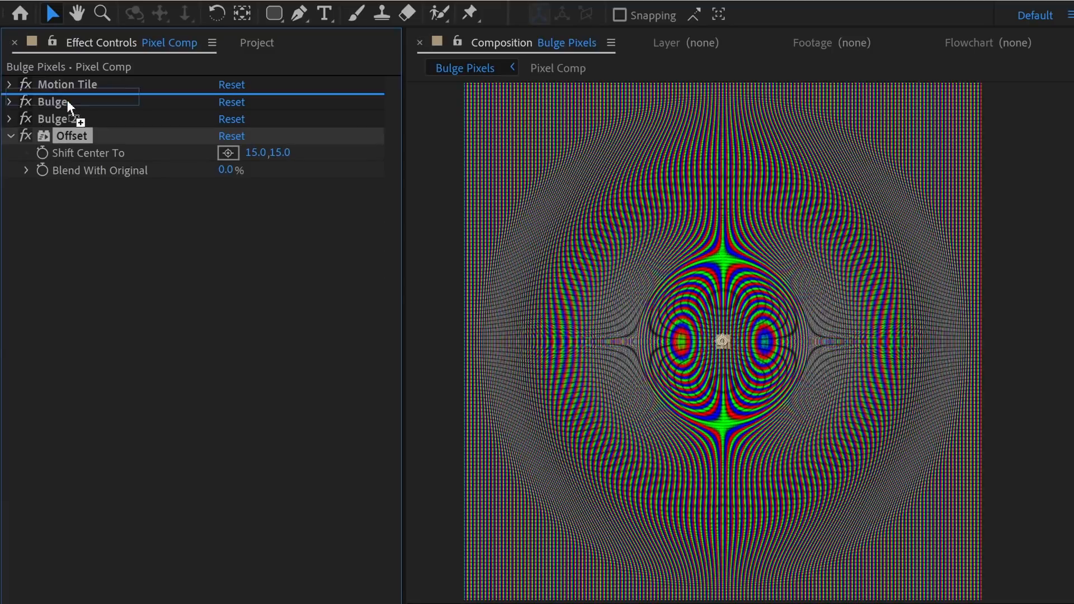
pyautogui.moveTo(71, 106); pyautogui.dragTo(72, 106)
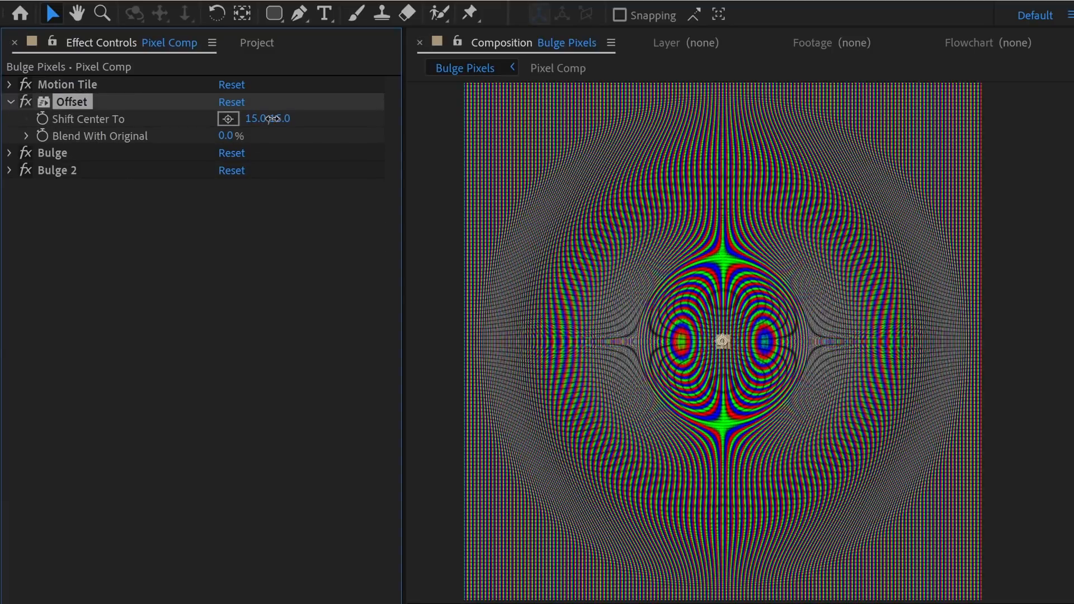
pyautogui.moveTo(259, 116); pyautogui.dragTo(313, 120)
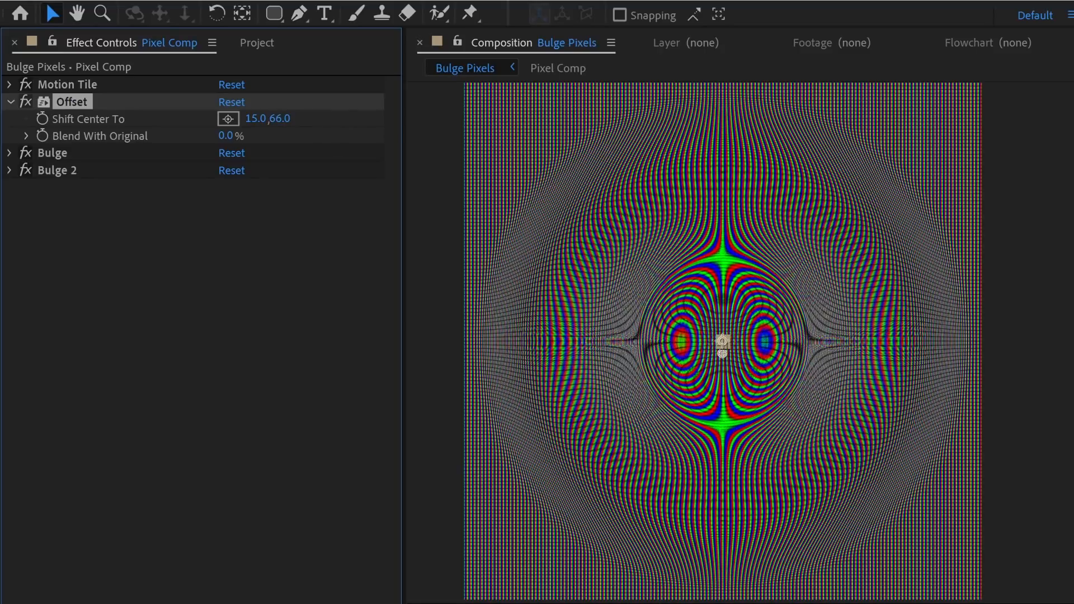
# Apply Turbulent Displace after the second Bulge with Amount 10, Size 808 and Evolution 114°
pyautogui.doubleClick(1073, 231)
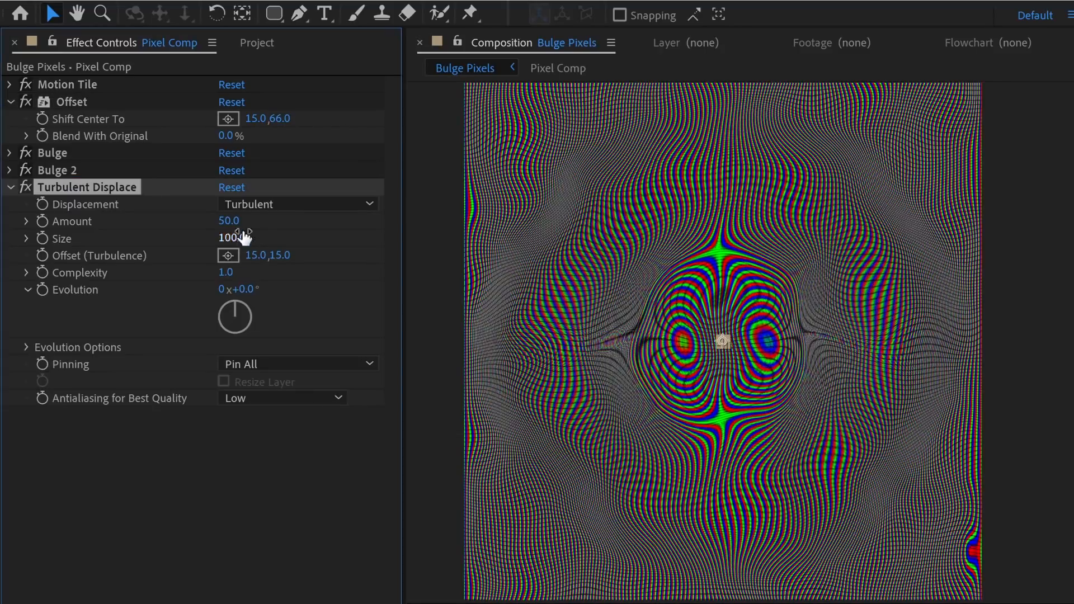
pyautogui.moveTo(245, 239); pyautogui.dragTo(196, 222)
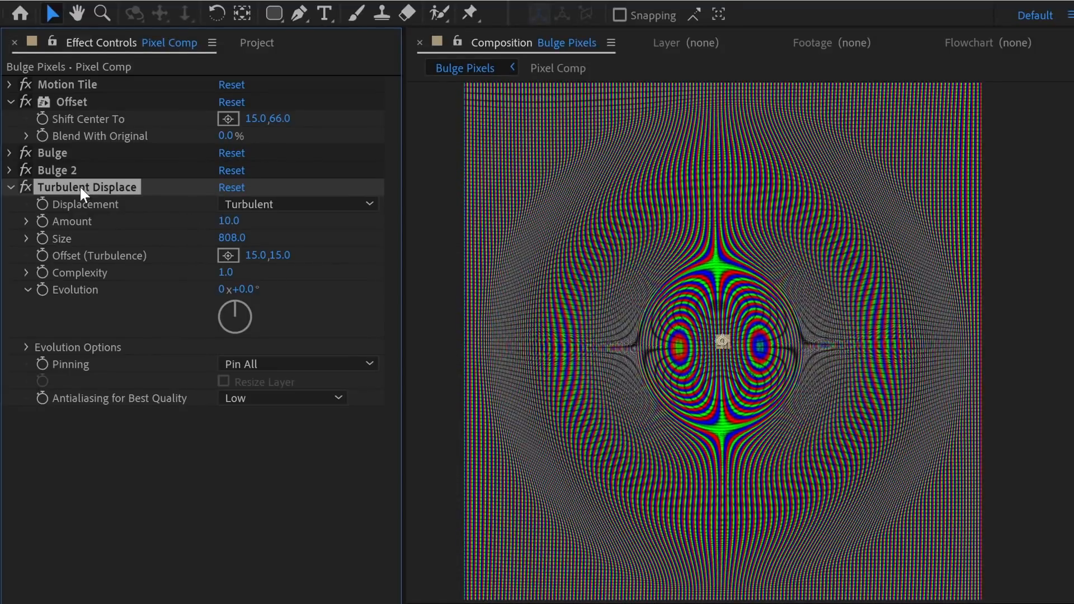
pyautogui.moveTo(249, 289); pyautogui.dragTo(381, 289)
# Reorder Turbulent Displace to sit between the two Bulge effects and set its Evolution to 237°
pyautogui.moveTo(115, 187); pyautogui.dragTo(115, 163)
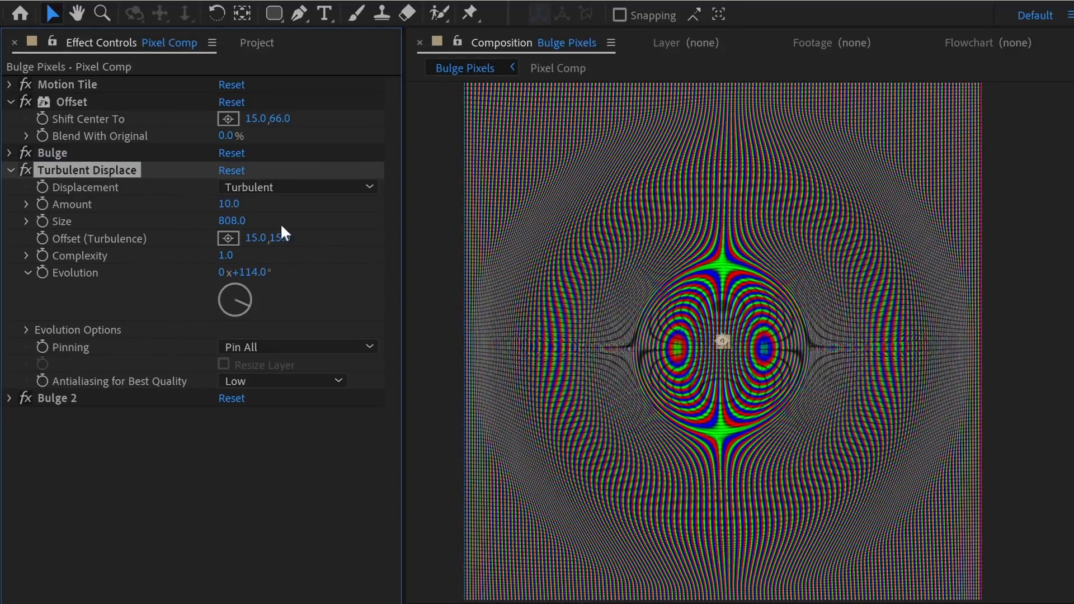
pyautogui.moveTo(258, 273); pyautogui.dragTo(278, 277)
pyautogui.moveTo(87, 170); pyautogui.dragTo(76, 148)
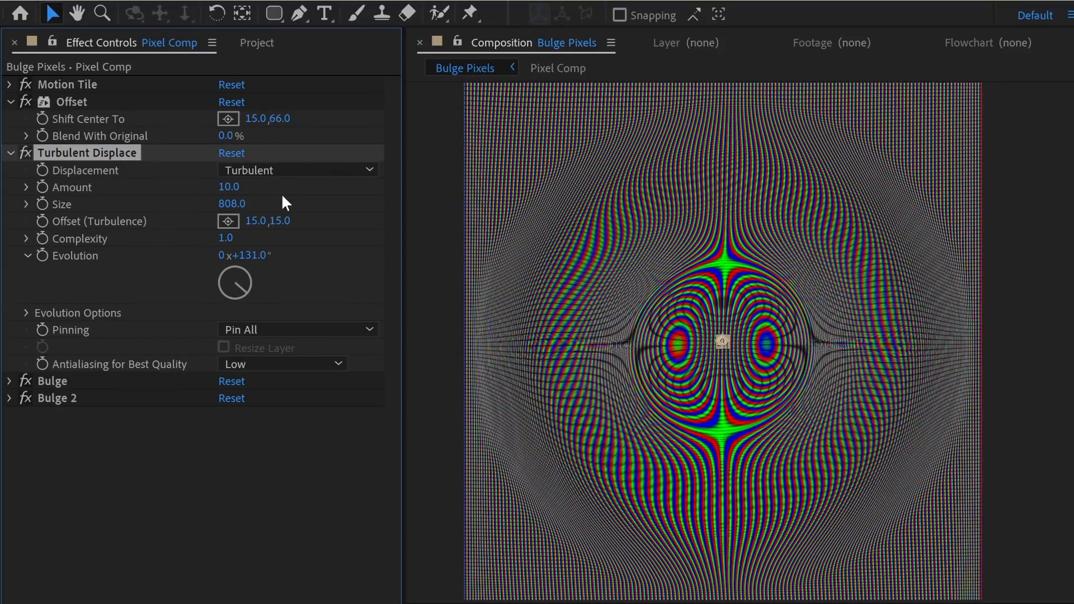
pyautogui.moveTo(318, 261); pyautogui.dragTo(364, 259)
pyautogui.moveTo(156, 331); pyautogui.dragTo(141, 390)
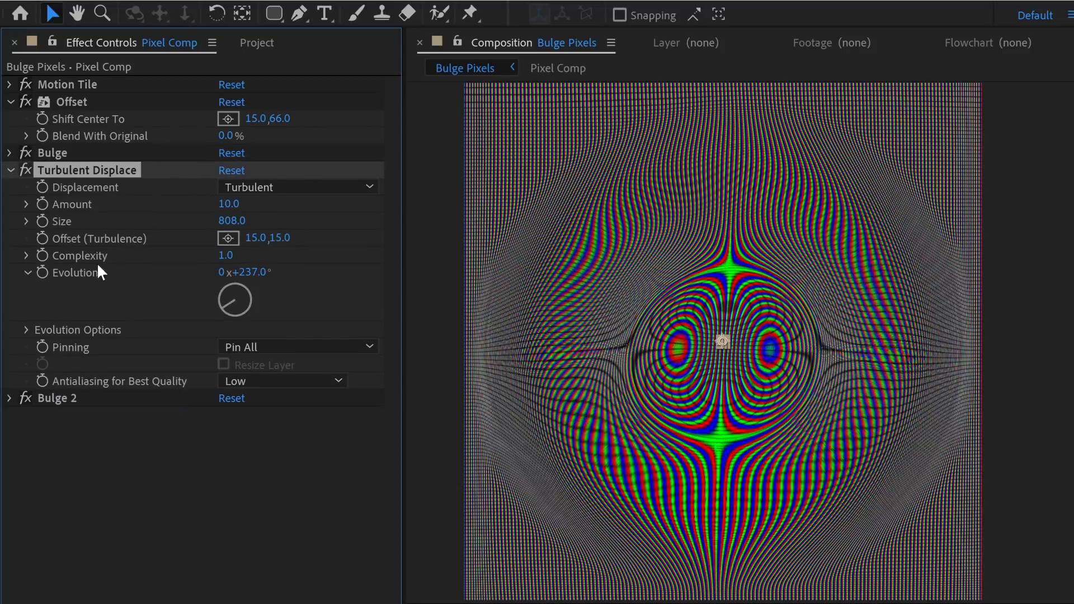
pyautogui.click(11, 102)
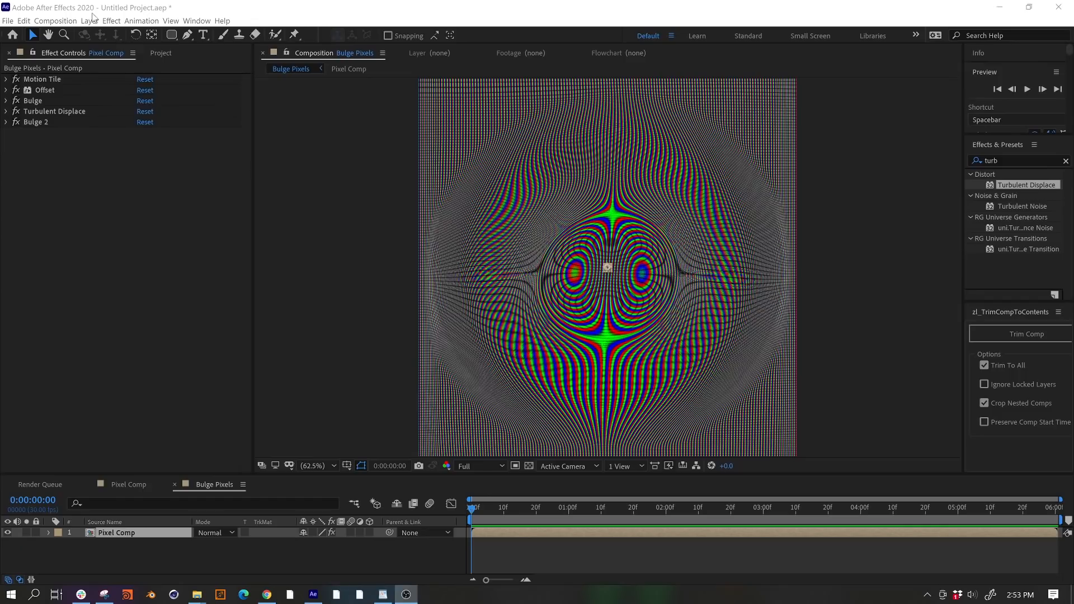
# Create a composition-sized black solid above Pixel Comp
pyautogui.click(90, 20)
pyautogui.moveTo(112, 33)
pyautogui.click(281, 45)
pyautogui.click(410, 276)
pyautogui.moveTo(270, 187); pyautogui.dragTo(271, 263)
pyautogui.click(372, 98)
pyautogui.click(445, 312)
# Draw a centred circular mask on the black solid and set its Mask Feather to 264 pixels
pyautogui.click(172, 35)
pyautogui.click(223, 62)
pyautogui.moveTo(607, 267); pyautogui.dragTo(666, 413)
pyautogui.press('f')
pyautogui.moveTo(331, 554); pyautogui.dragTo(358, 547)
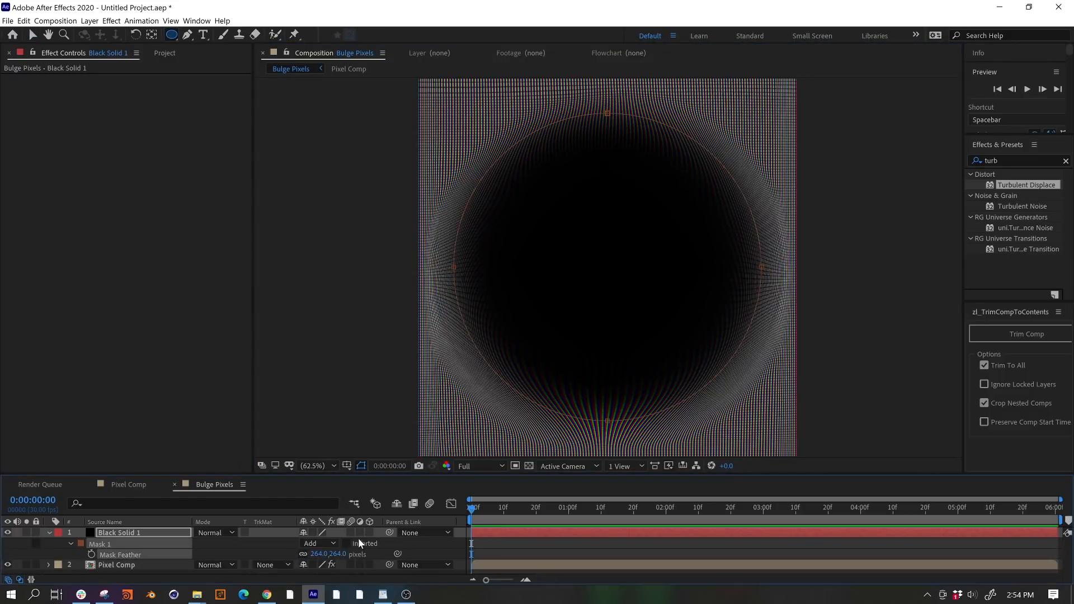
# Set the black solid's blending mode to Stencil Alpha and preview the composition
pyautogui.click(237, 533)
pyautogui.click(258, 469)
pyautogui.press('f')
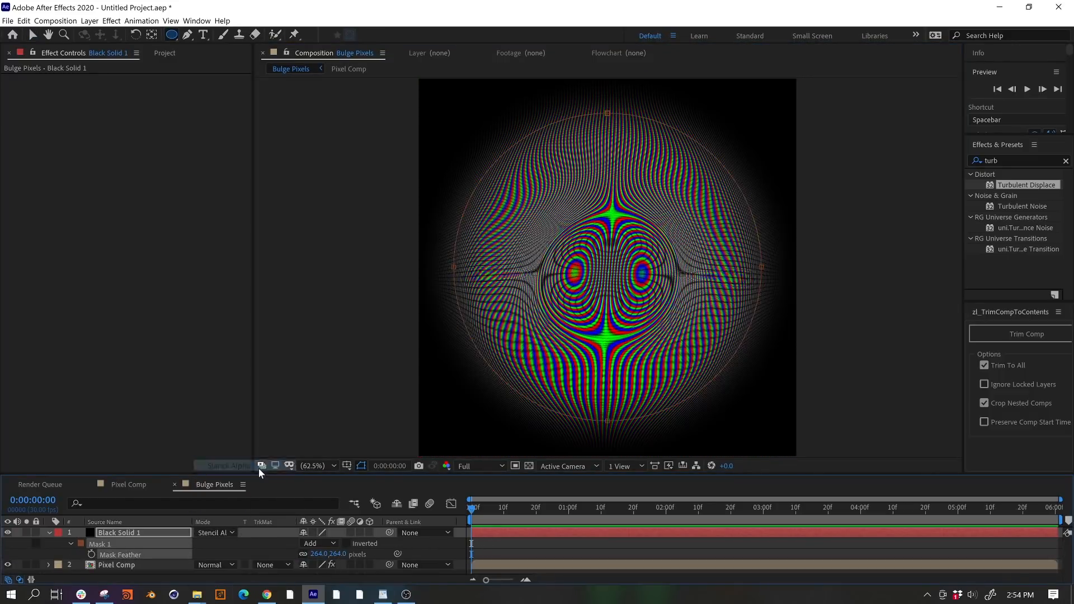
pyautogui.press('space')
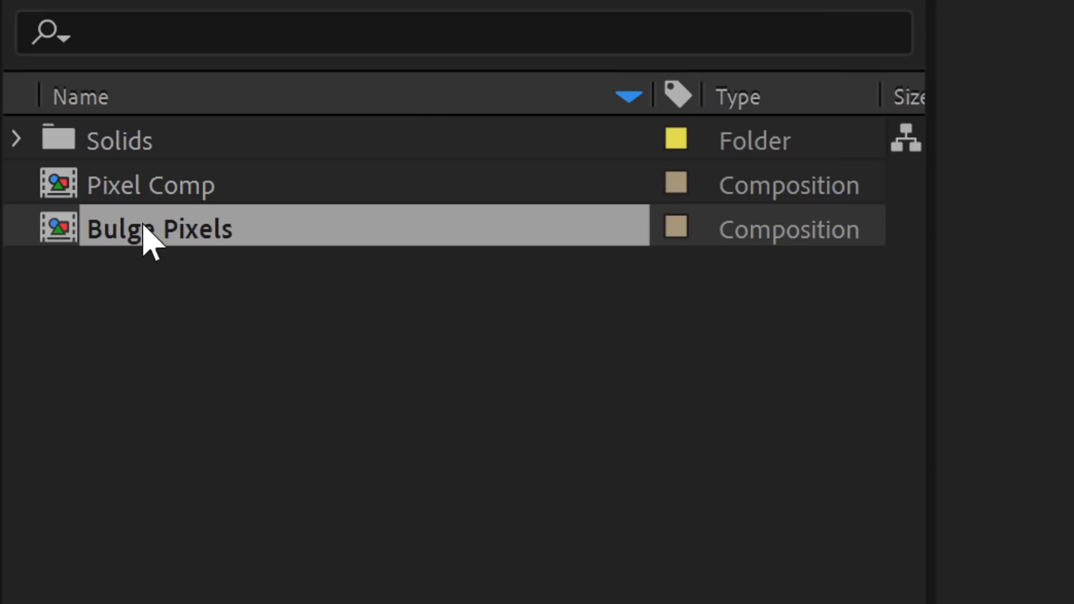
# Duplicate the Bulge Pixels composition, open the copy and collapse all effects on its Pixel Comp layer
pyautogui.doubleClick(171, 229)
pyautogui.click(6, 80)
pyautogui.click(6, 90)
pyautogui.click(6, 101)
pyautogui.click(6, 111)
pyautogui.click(5, 122)
# Delete the Offset, first Bulge and Turbulent Displace effects from Pixel Comp in the duplicated composition
pyautogui.click(45, 92)
pyautogui.press('Delete')
pyautogui.click(45, 90)
pyautogui.press('Delete')
pyautogui.click(51, 90)
pyautogui.press('Delete')
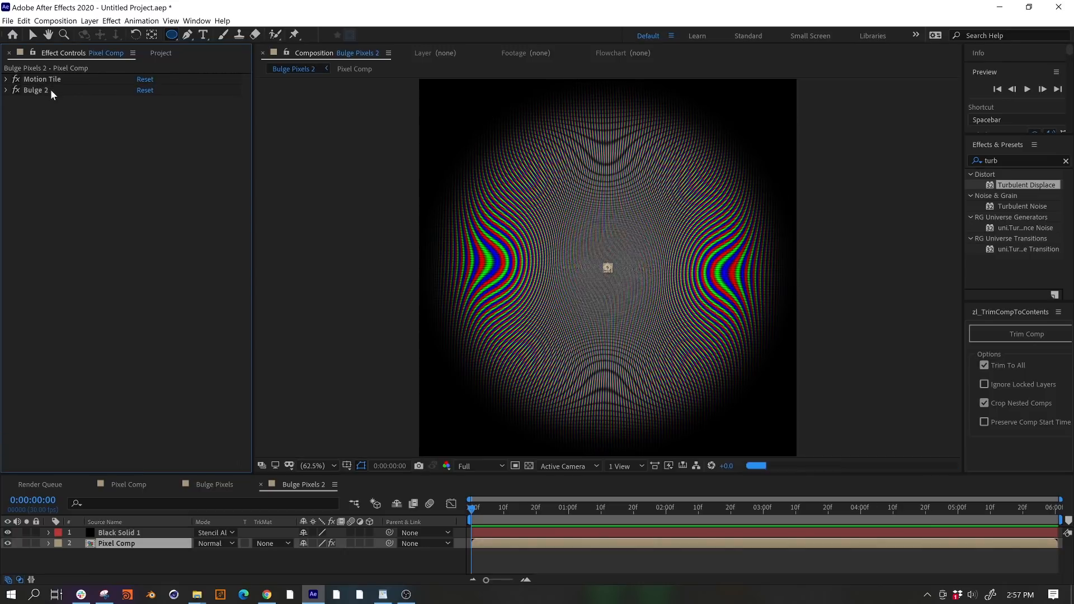
# Delete the black solid, and apply Turbulent Displace to Pixel Comp with the Evolution expression time*100
pyautogui.click(126, 534)
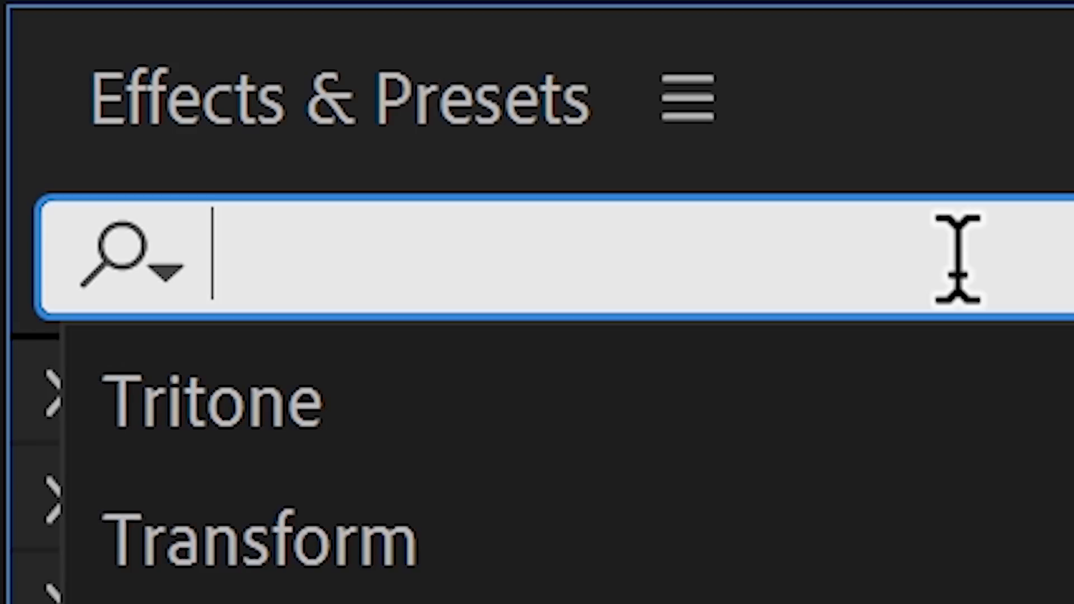
pyautogui.write('Turbul')
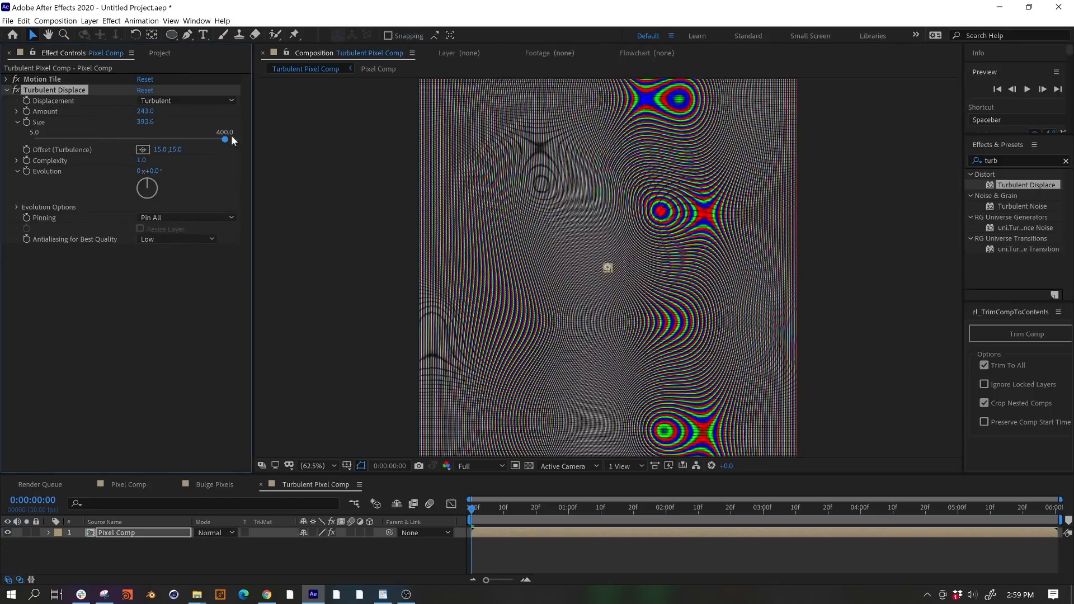
pyautogui.write('time*100')
# Add a new black solid layer to the Turbulent Pixel Comp composition
pyautogui.click(90, 21)
pyautogui.moveTo(112, 32)
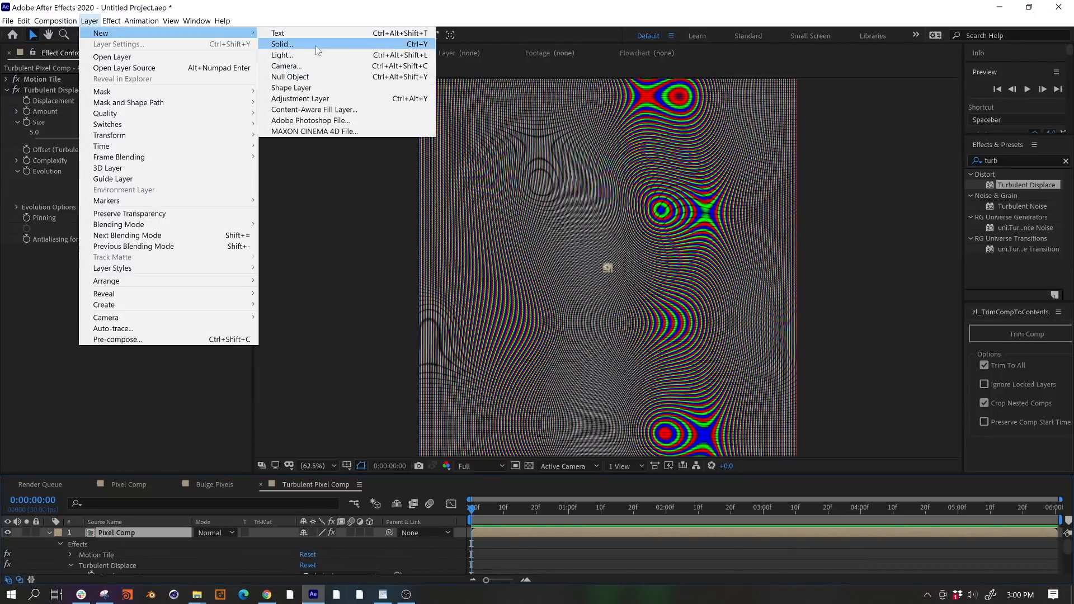
pyautogui.click(315, 46)
pyautogui.click(463, 312)
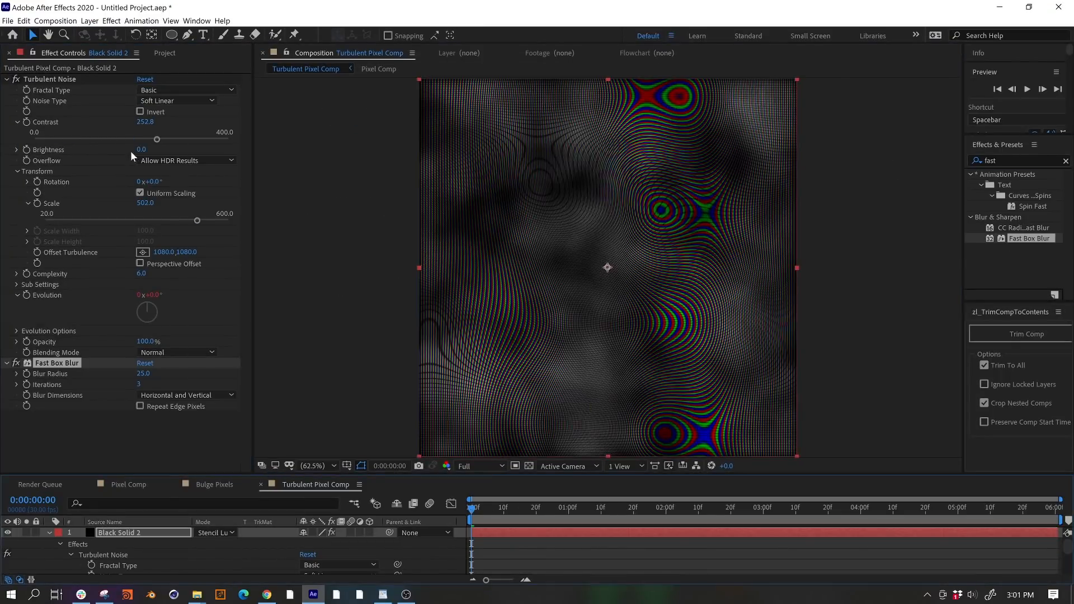
# Set the solid's Turbulent Noise Brightness to -54 and its Fast Box Blur radius to 69, checking with preview and the transparency grid
pyautogui.moveTo(130, 150); pyautogui.dragTo(112, 149)
pyautogui.click(528, 466)
pyautogui.click(529, 466)
pyautogui.press('space')
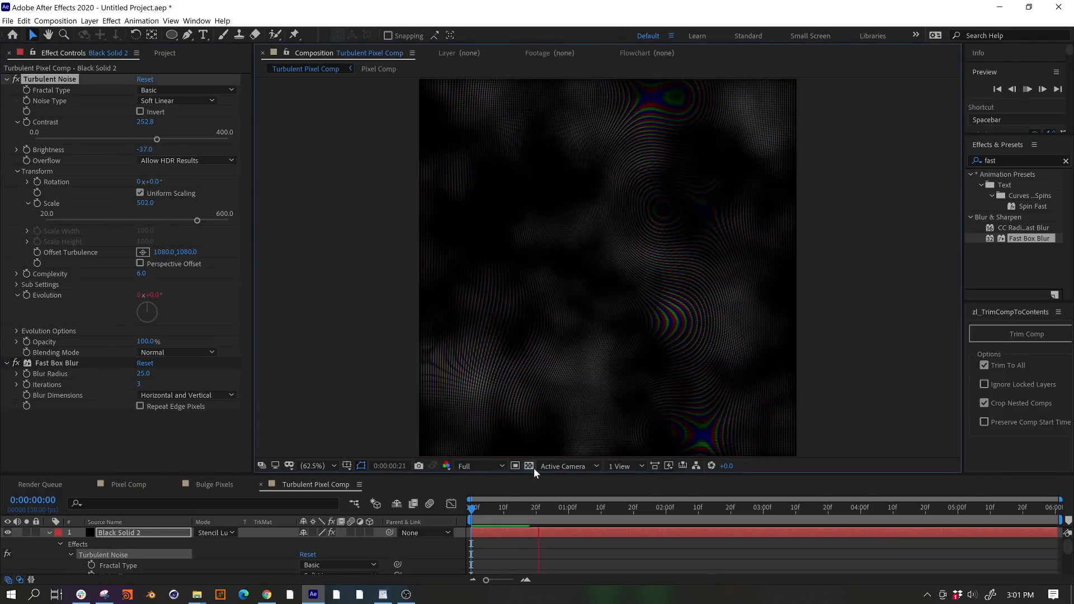
pyautogui.moveTo(143, 374); pyautogui.dragTo(171, 372)
pyautogui.moveTo(143, 150); pyautogui.dragTo(128, 151)
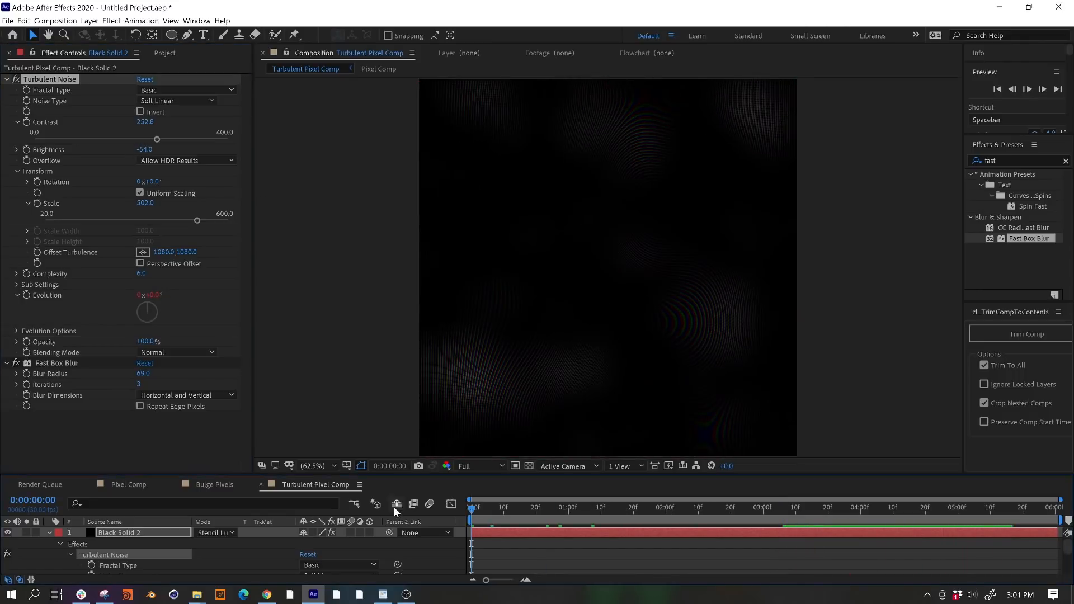
pyautogui.click(529, 466)
pyautogui.click(529, 467)
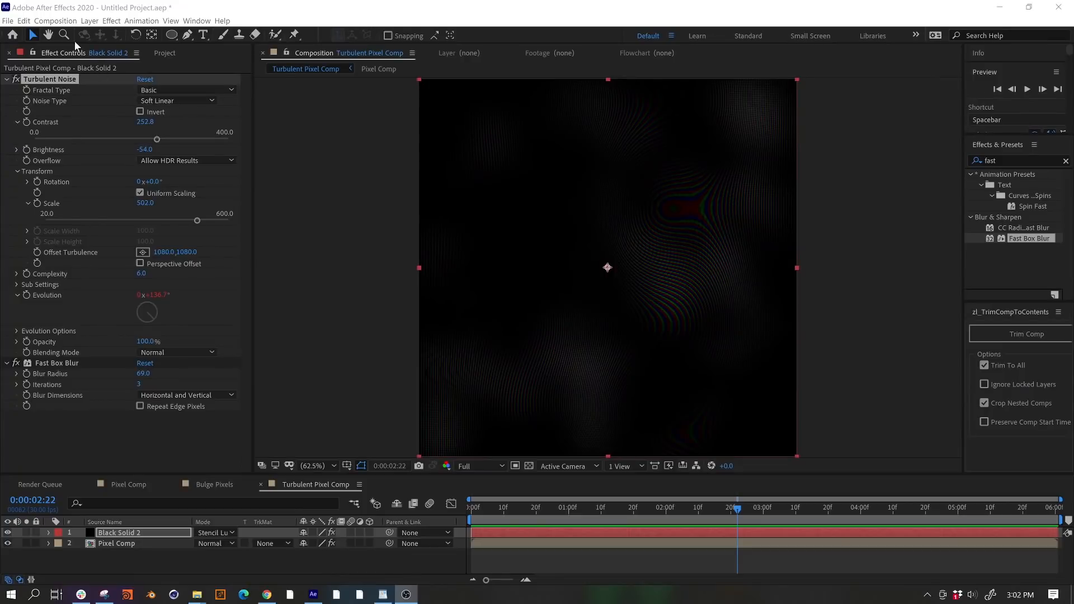
# Create a new 2160 x 2160 px composition named Red Glitches
pyautogui.click(55, 20)
pyautogui.click(65, 34)
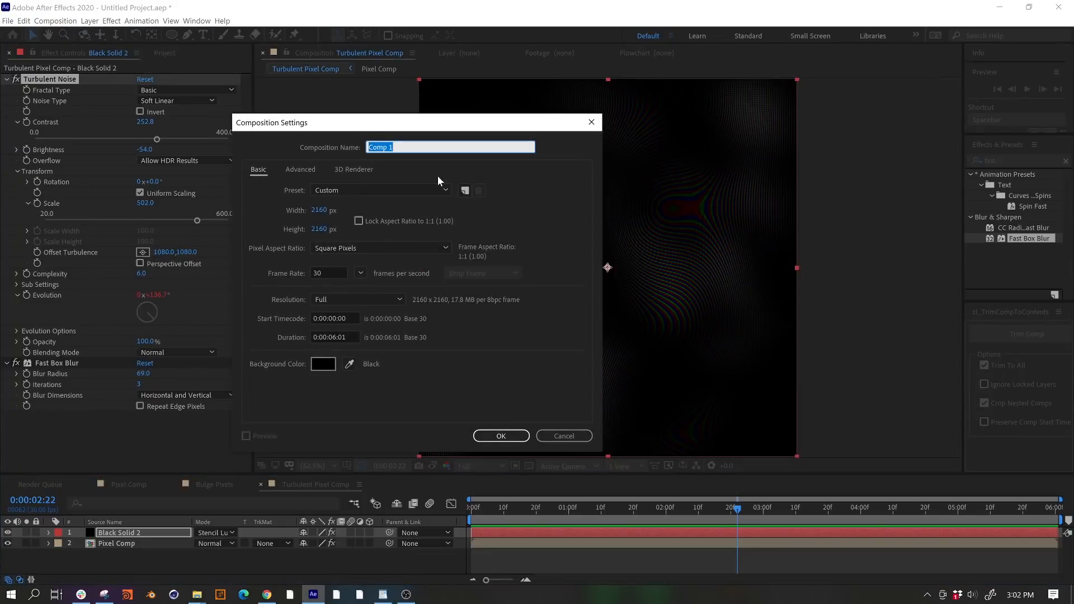
pyautogui.write('Red Glitches')
pyautogui.click(503, 436)
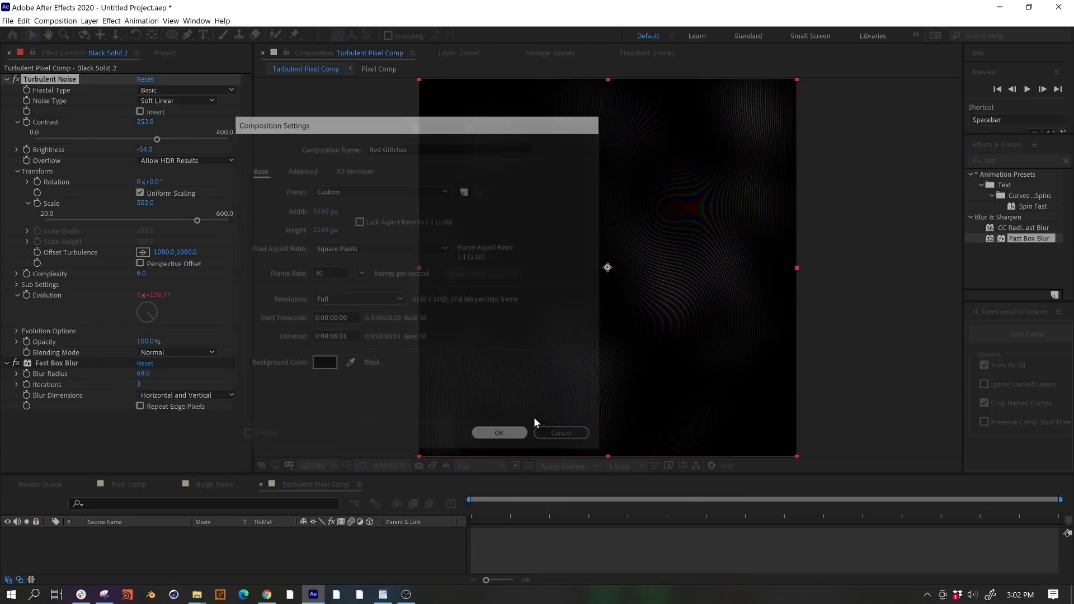
pyautogui.click(521, 508)
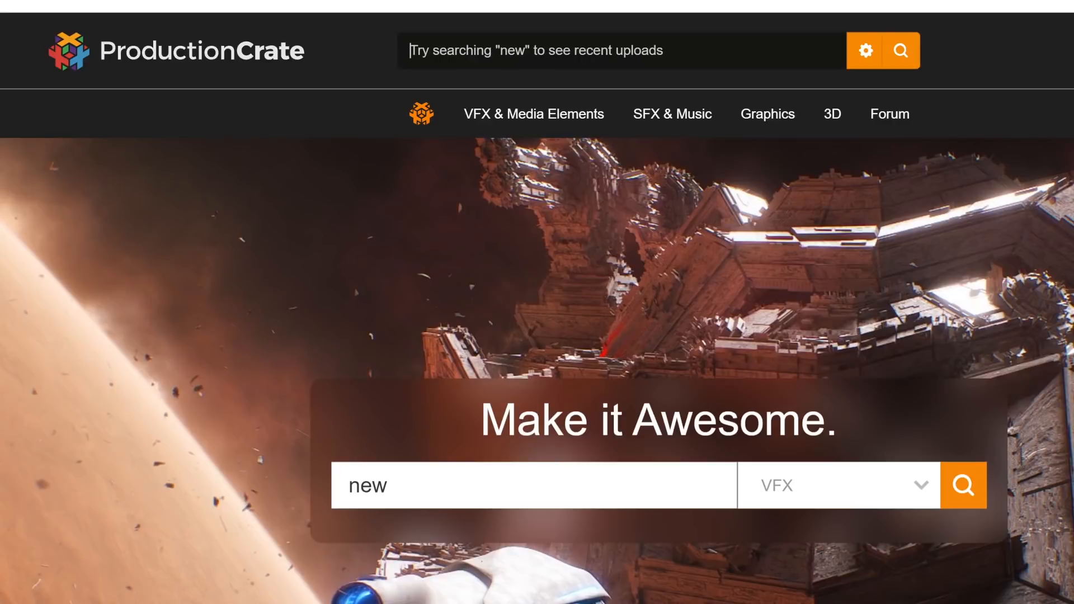
# Switch to the ProductionCrate website, search for "shockwave" and browse the available clips
pyautogui.write('shockwave')
pyautogui.press('Return')
pyautogui.scroll(-15, 461, 484)
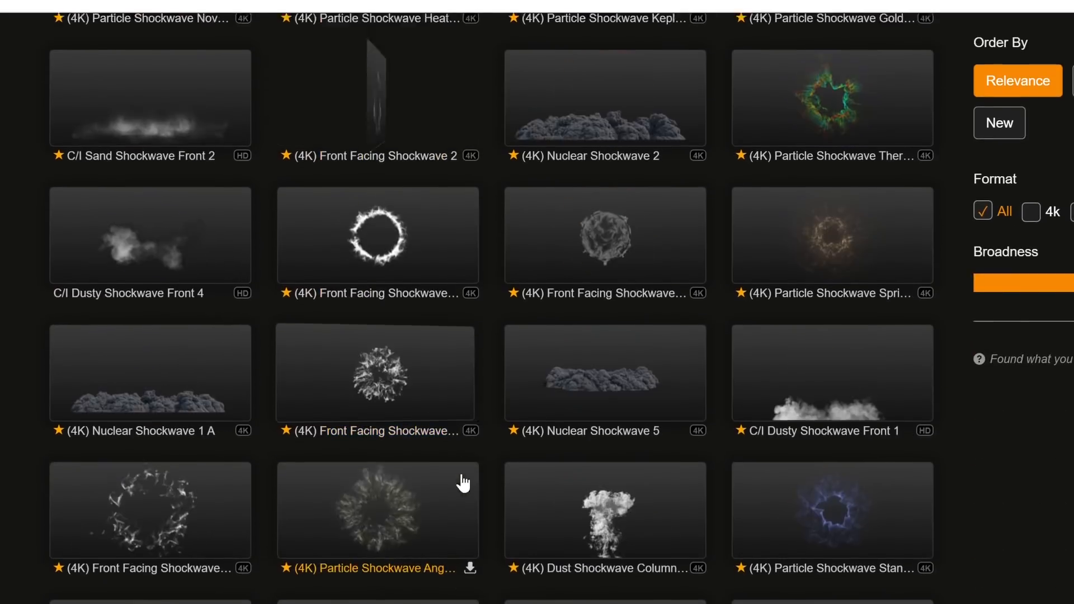
pyautogui.scroll(-5, 369, 500)
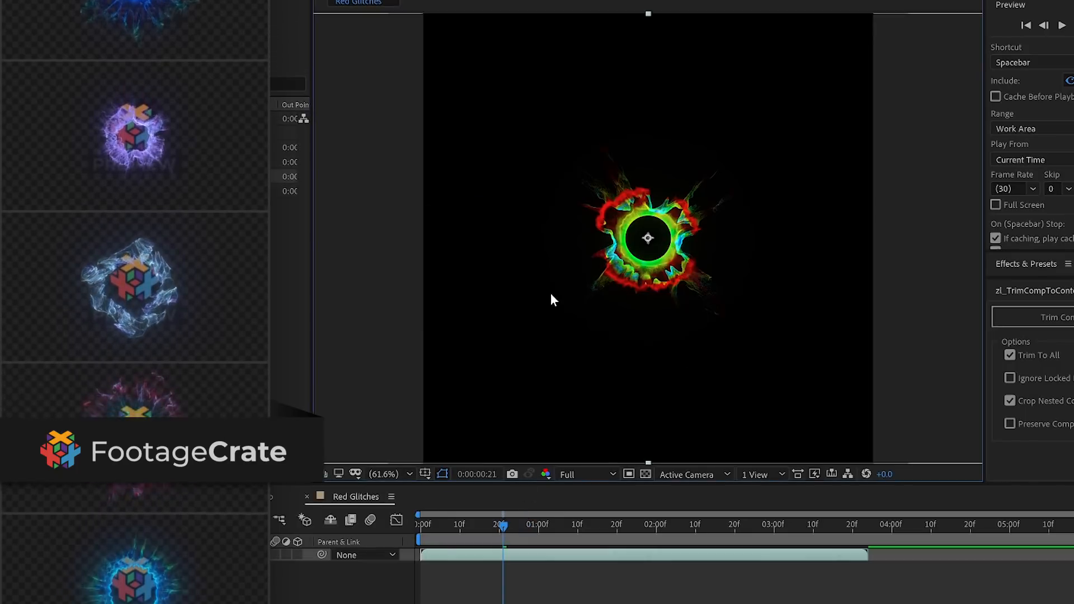
# Move the second shockwave clip to start just before 2 seconds in Red Glitches and scale it down
pyautogui.moveTo(502, 525); pyautogui.dragTo(530, 527)
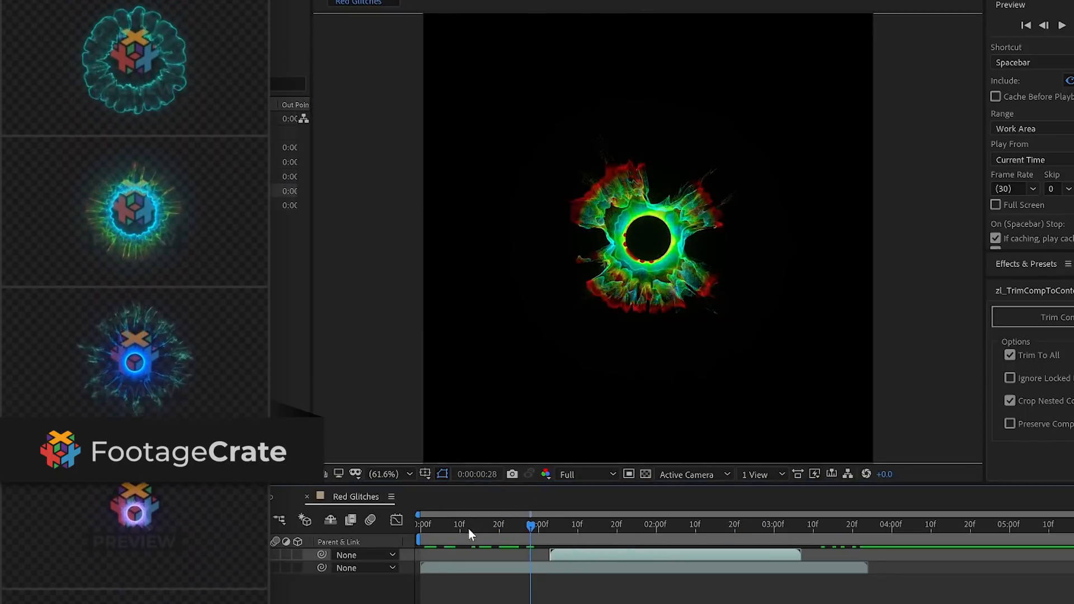
pyautogui.moveTo(468, 528); pyautogui.dragTo(669, 563)
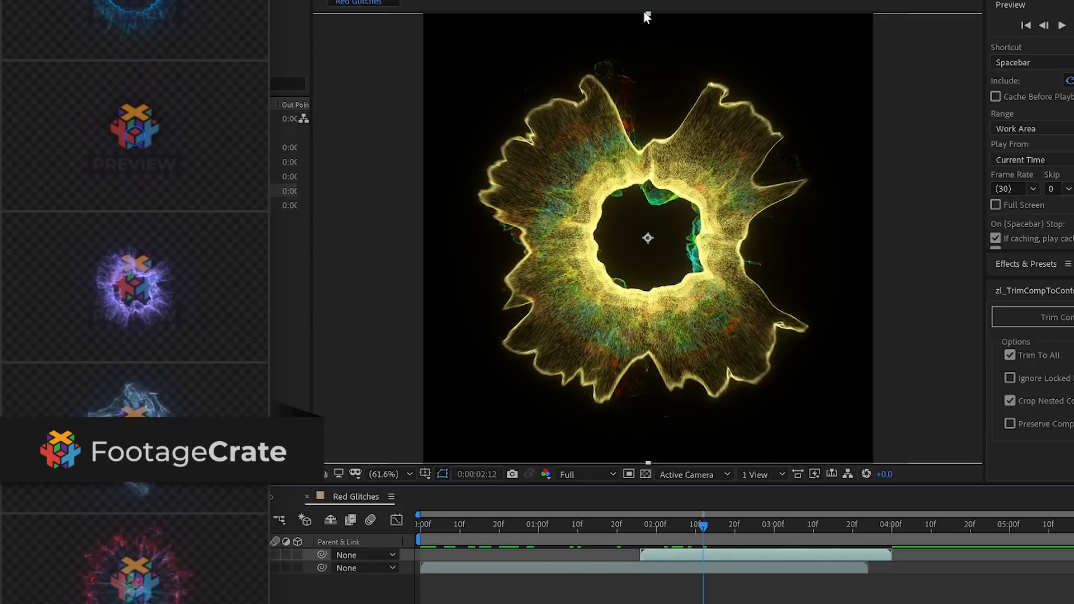
pyautogui.moveTo(647, 15); pyautogui.dragTo(664, 116)
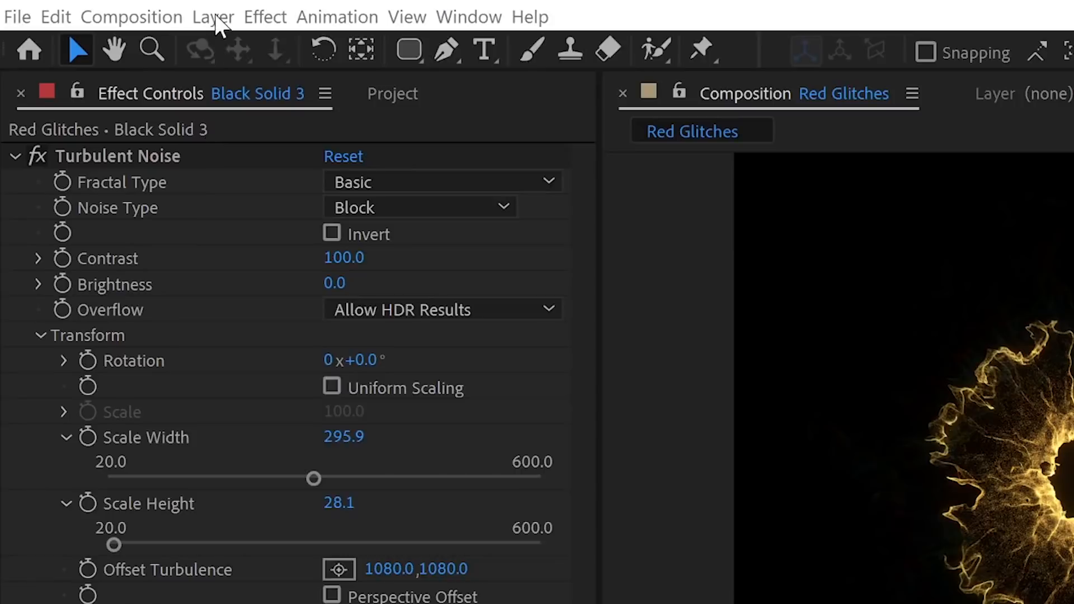
# Add a new black solid to Red Glitches and apply the Turbulent Noise effect to it
pyautogui.click(213, 15)
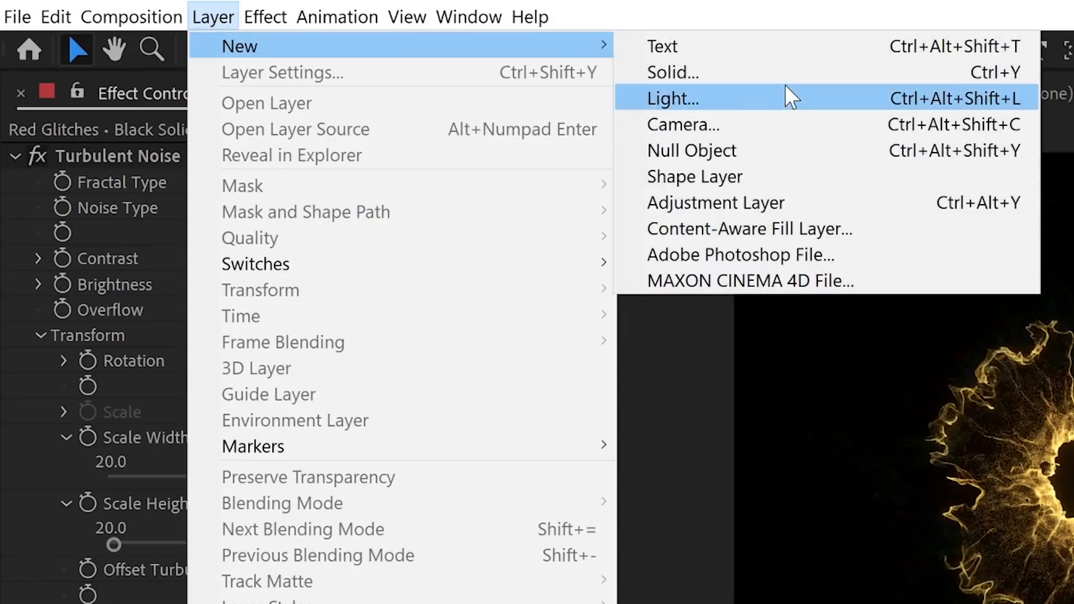
pyautogui.click(669, 70)
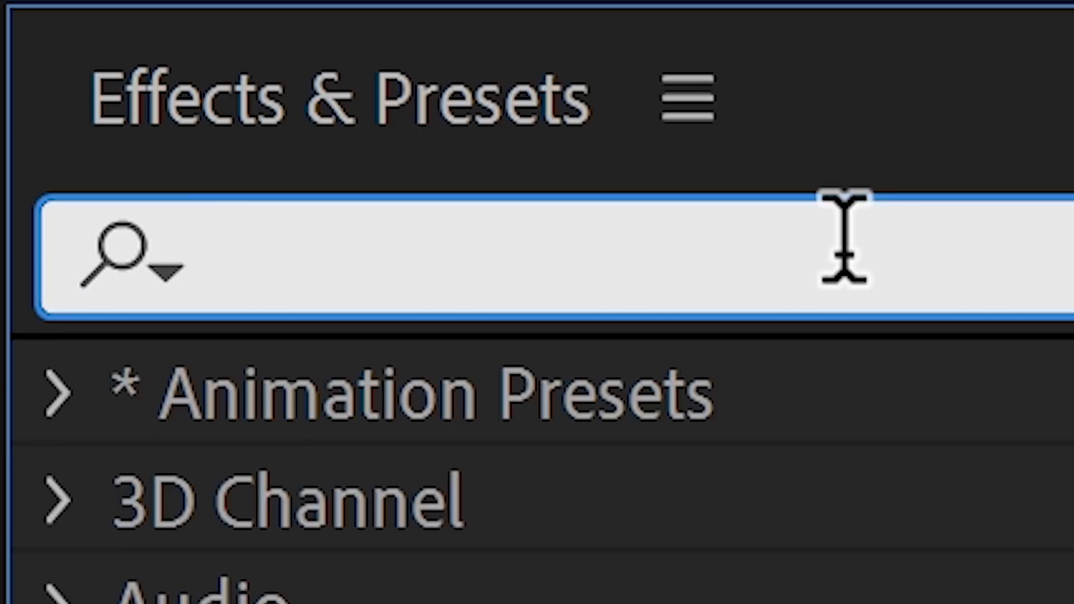
pyautogui.write('Turbulent Noise')
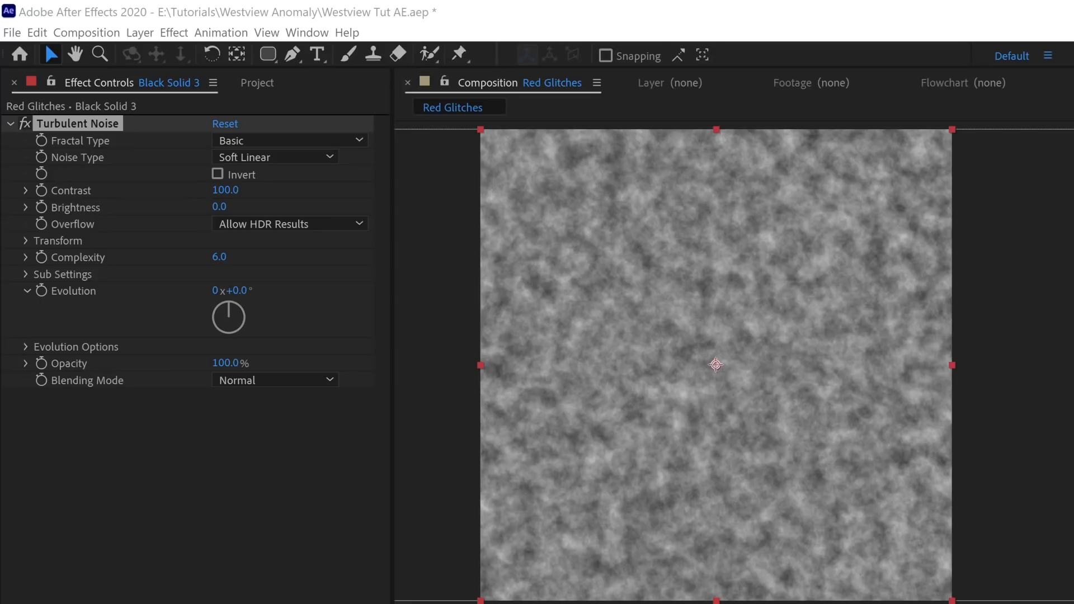
# Try several Fractal Types for the Turbulent Noise, ending with Dynamic Twist
pyautogui.click(314, 140)
pyautogui.click(291, 195)
pyautogui.click(301, 140)
pyautogui.click(284, 233)
pyautogui.click(291, 140)
pyautogui.click(280, 249)
pyautogui.click(291, 139)
pyautogui.click(292, 263)
# Set the Turbulent Noise's Noise Type to Block and turn off Uniform Scaling in its Transform settings
pyautogui.click(267, 159)
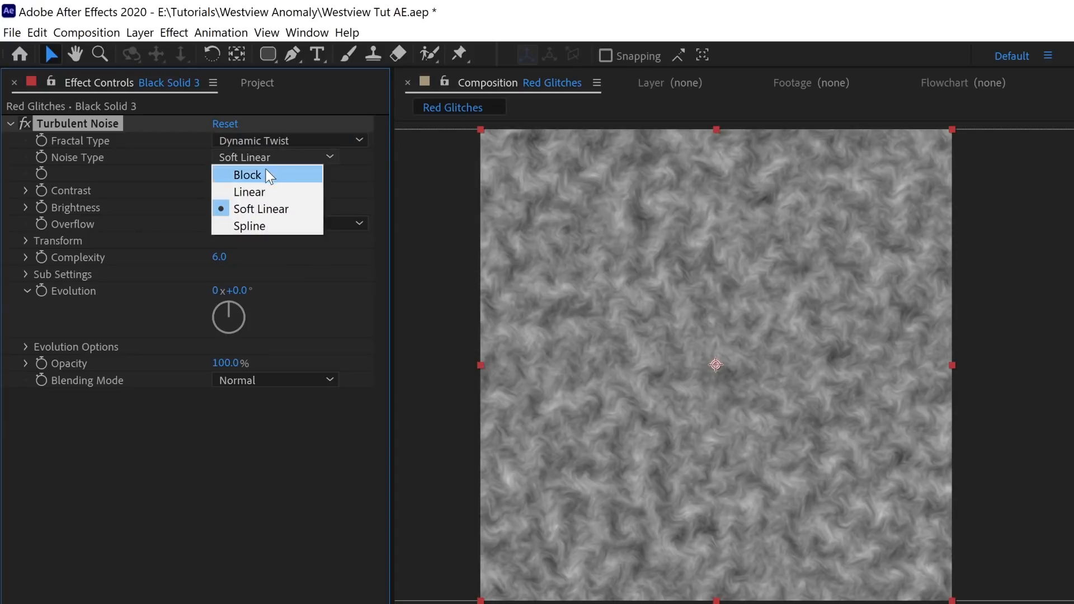
pyautogui.click(265, 170)
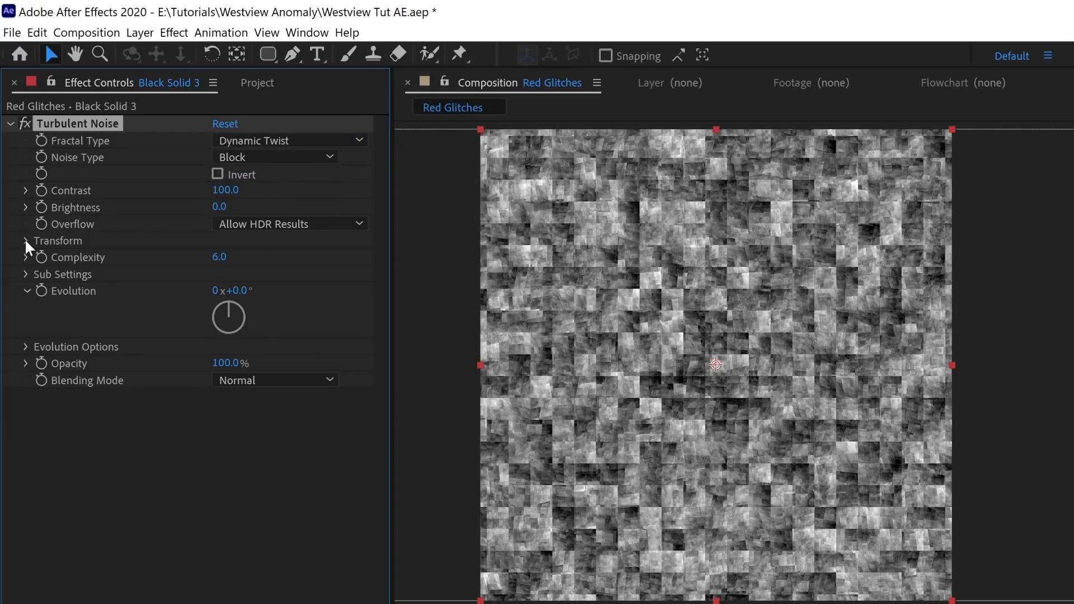
pyautogui.click(25, 240)
pyautogui.click(217, 274)
# Stretch the noise into horizontal bars with Scale Width 295.9 and Scale Height 28.1, using the Basic Fractal Type
pyautogui.moveTo(111, 334); pyautogui.dragTo(215, 337)
pyautogui.moveTo(111, 376); pyautogui.dragTo(75, 376)
pyautogui.click(293, 145)
pyautogui.click(282, 155)
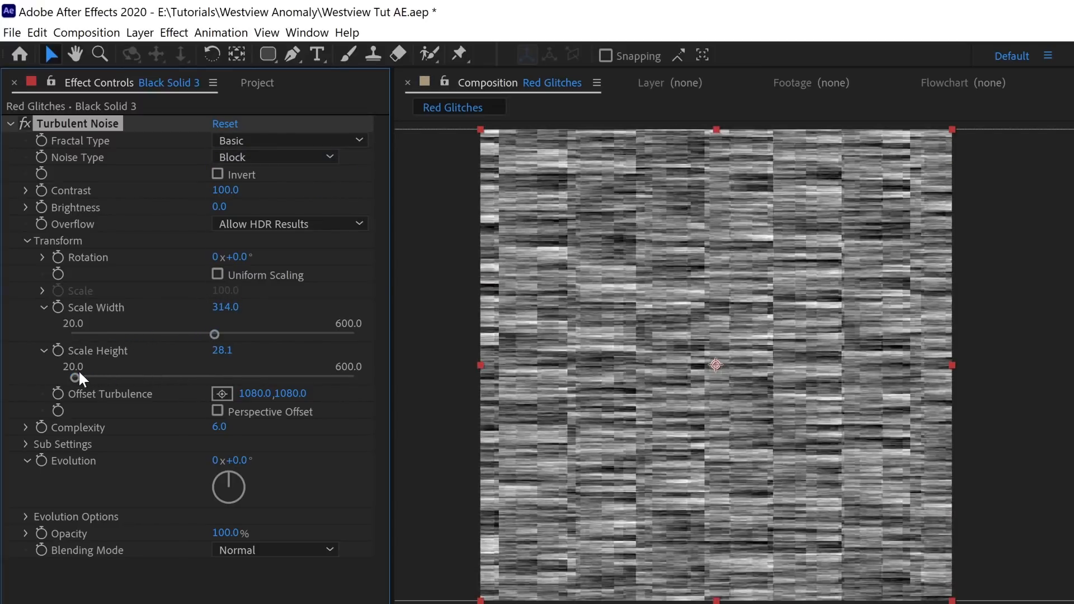
pyautogui.moveTo(214, 334); pyautogui.dragTo(206, 334)
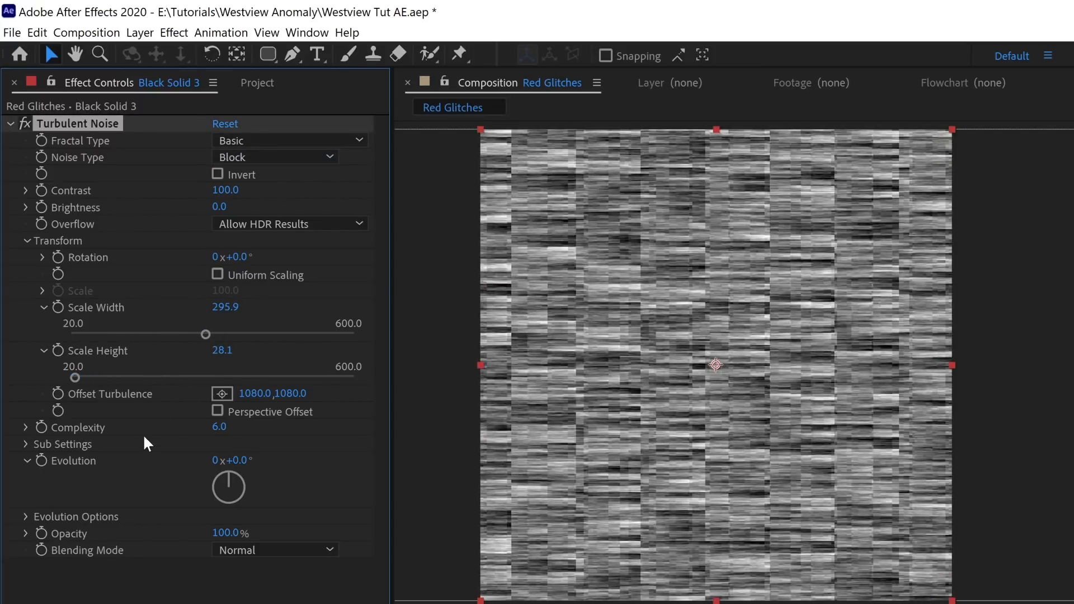
# Animate the noise's Evolution with the expression time*200 and preview the composition
pyautogui.keyDown('alt'); pyautogui.click(42, 459); pyautogui.keyUp('alt')
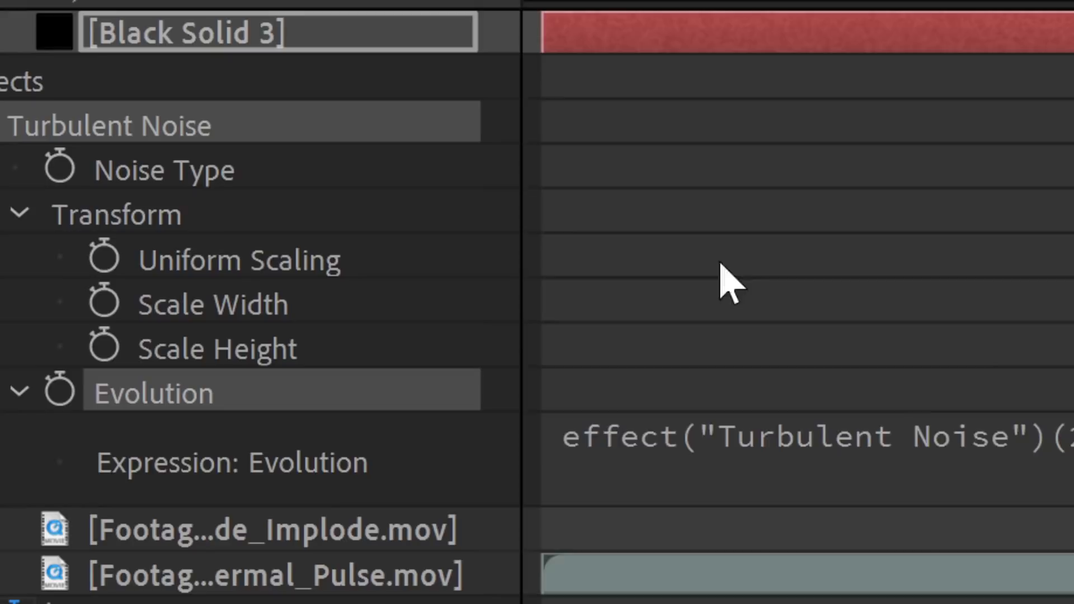
pyautogui.write('time*200')
pyautogui.click(807, 310)
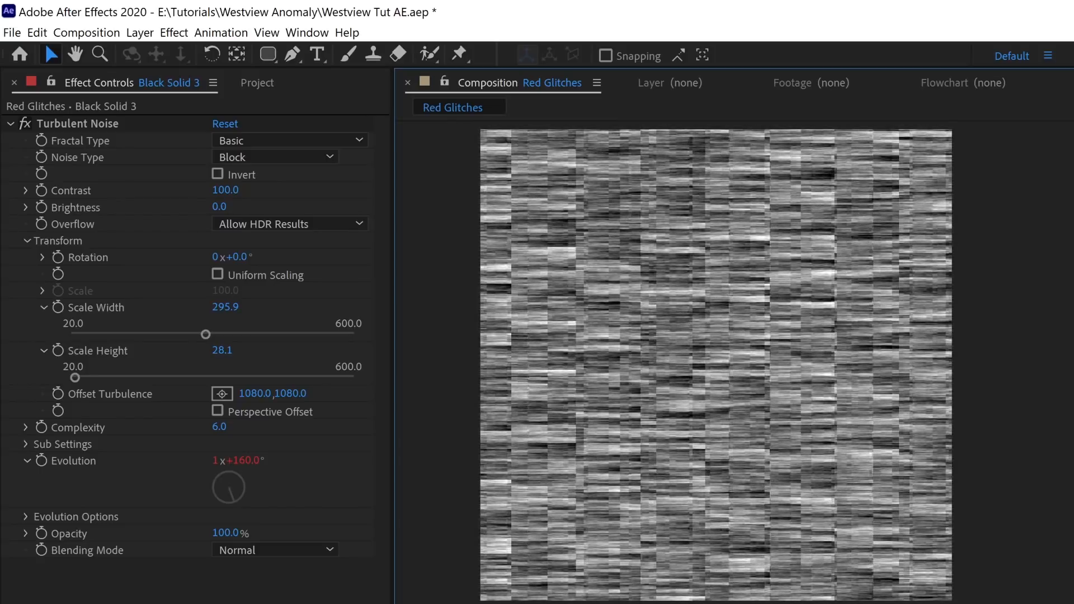
pyautogui.press('space')
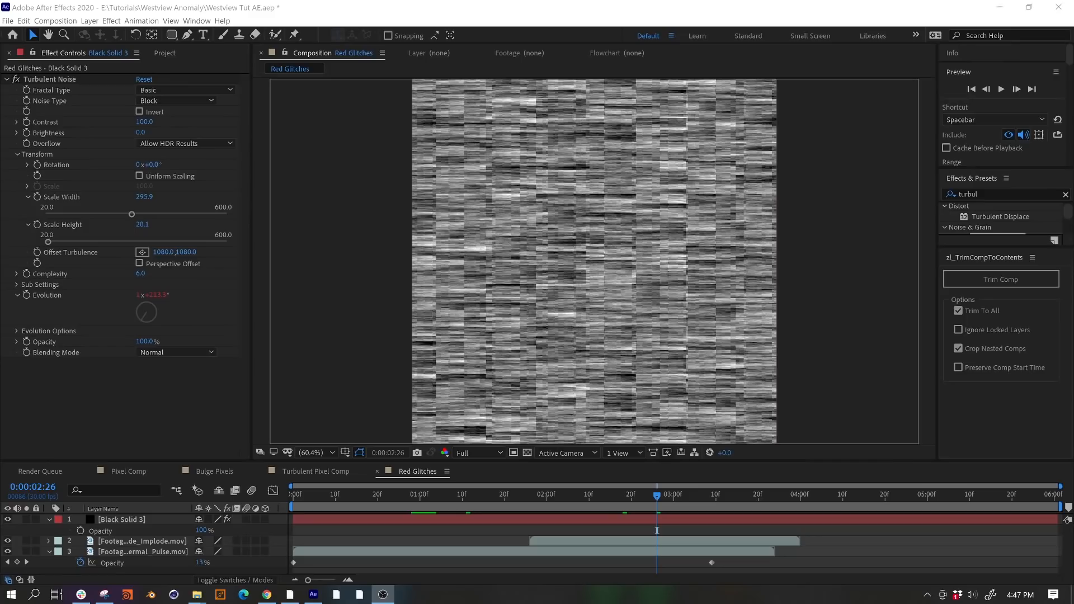
# Duplicate the Black Solid 3 noise layer in Red Glitches
pyautogui.click(122, 509)
pyautogui.click(123, 518)
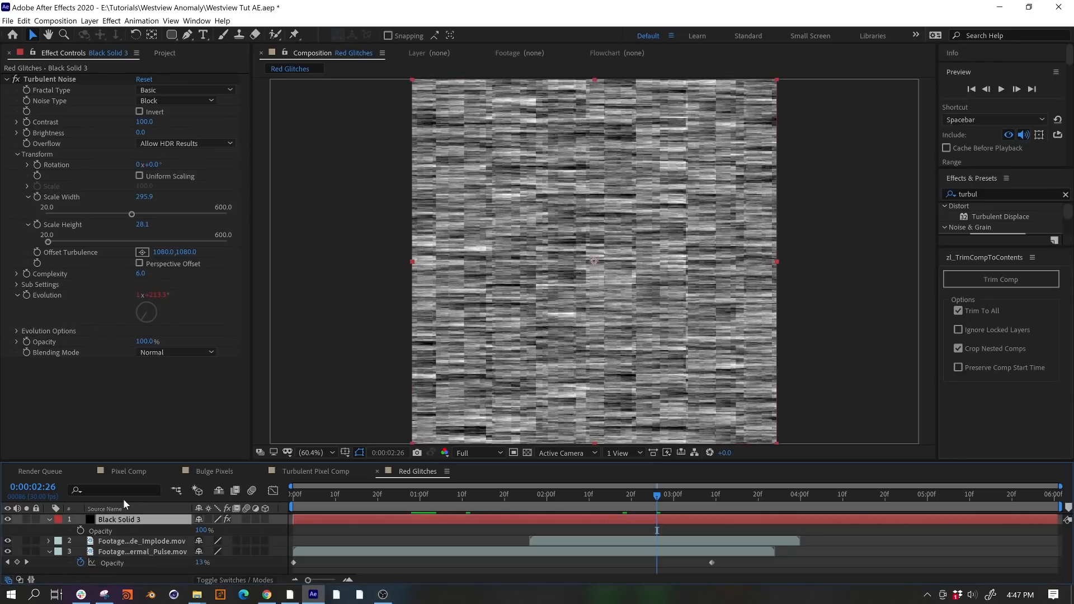
pyautogui.hotkey('ctrl', 'd')
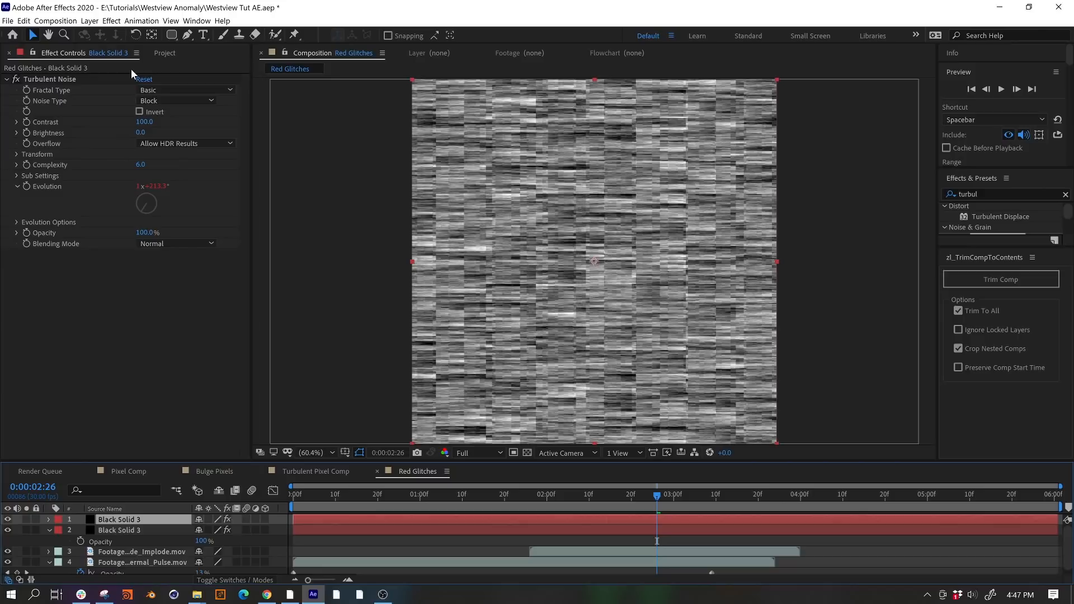
# Enable Invert and Perspective Offset on the copy's noise and set Contrast 143, Brightness -16, Scale Width 384.9, Scale Height 22.1, Offset Turbulence 1336,1291, Complexity 4.9
pyautogui.click(141, 112)
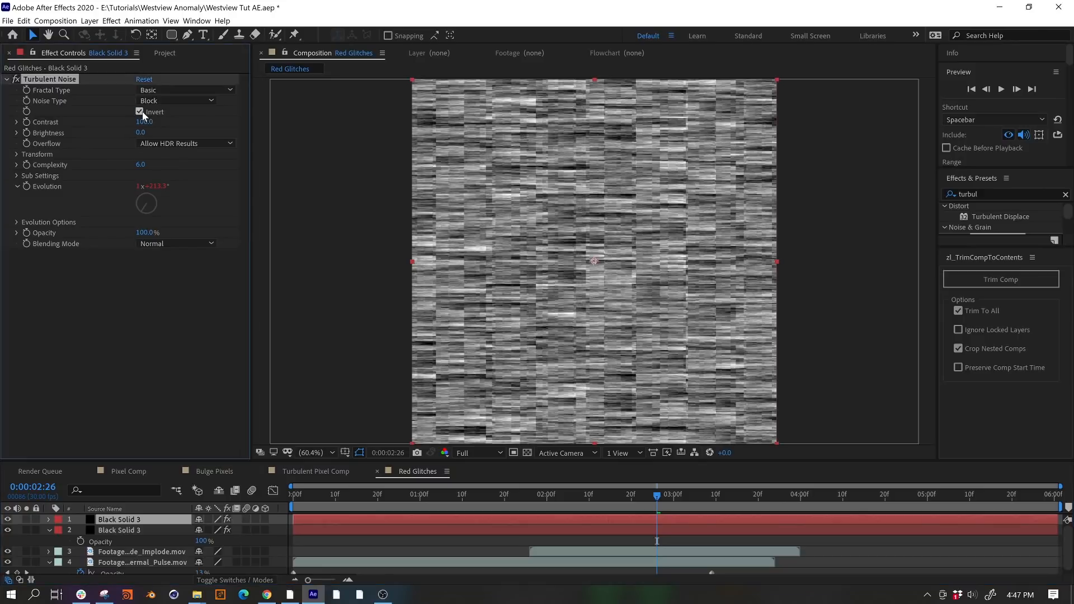
pyautogui.moveTo(148, 124); pyautogui.dragTo(77, 158)
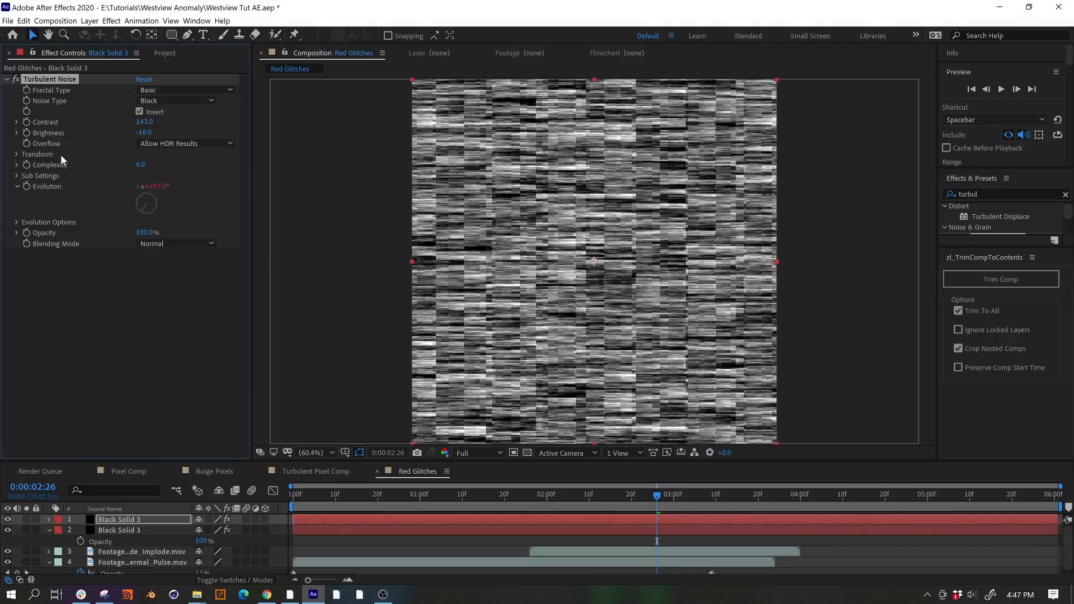
pyautogui.click(17, 155)
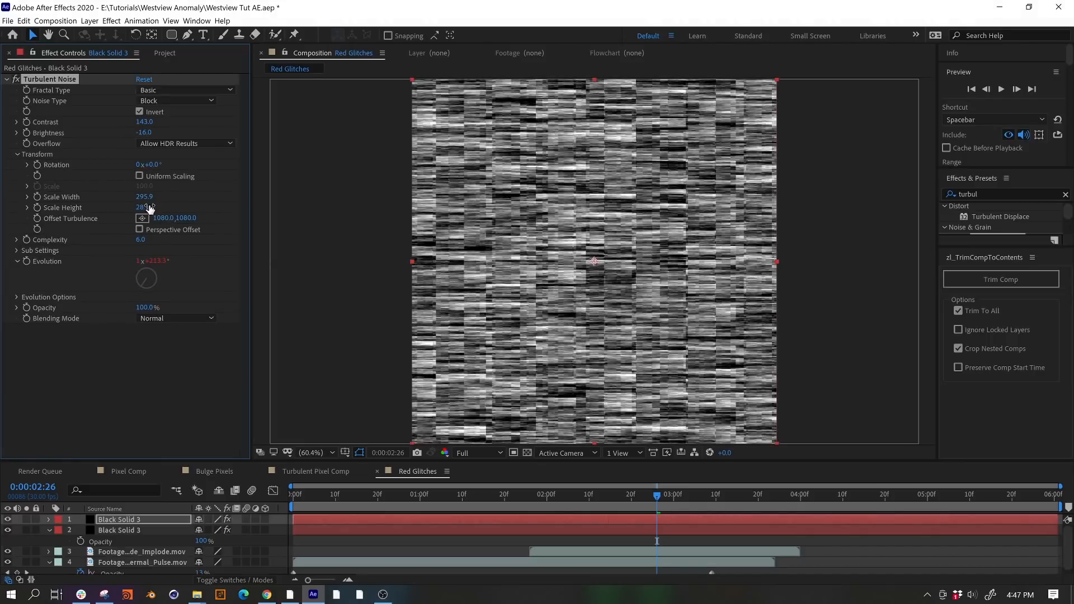
pyautogui.moveTo(148, 198); pyautogui.dragTo(229, 272)
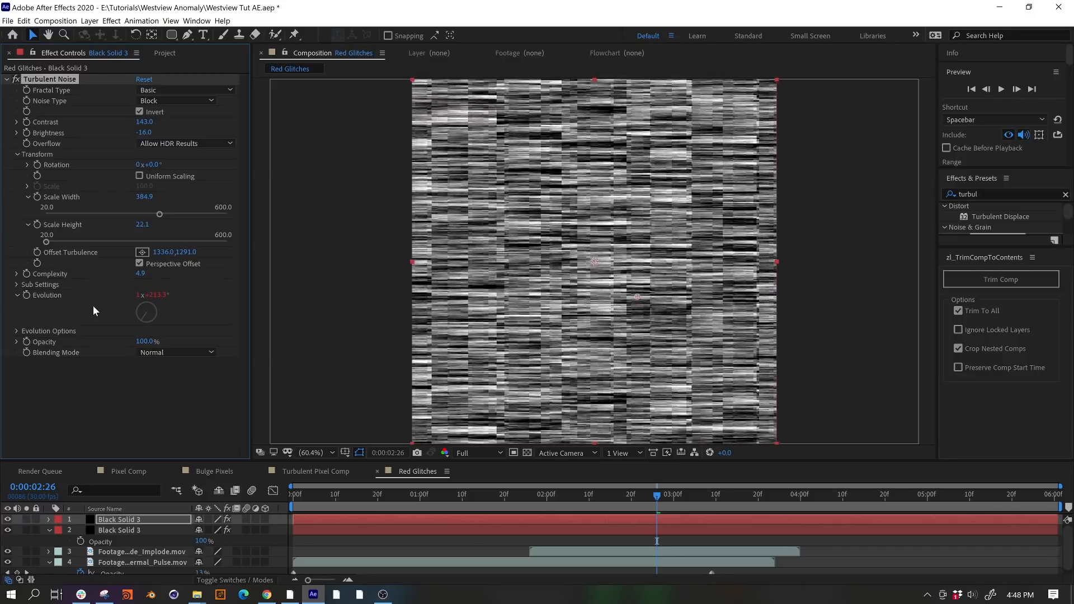
# Reduce the duplicated noise's Contrast to 91 and its layer opacity to 46%
pyautogui.moveTo(142, 122); pyautogui.dragTo(98, 122)
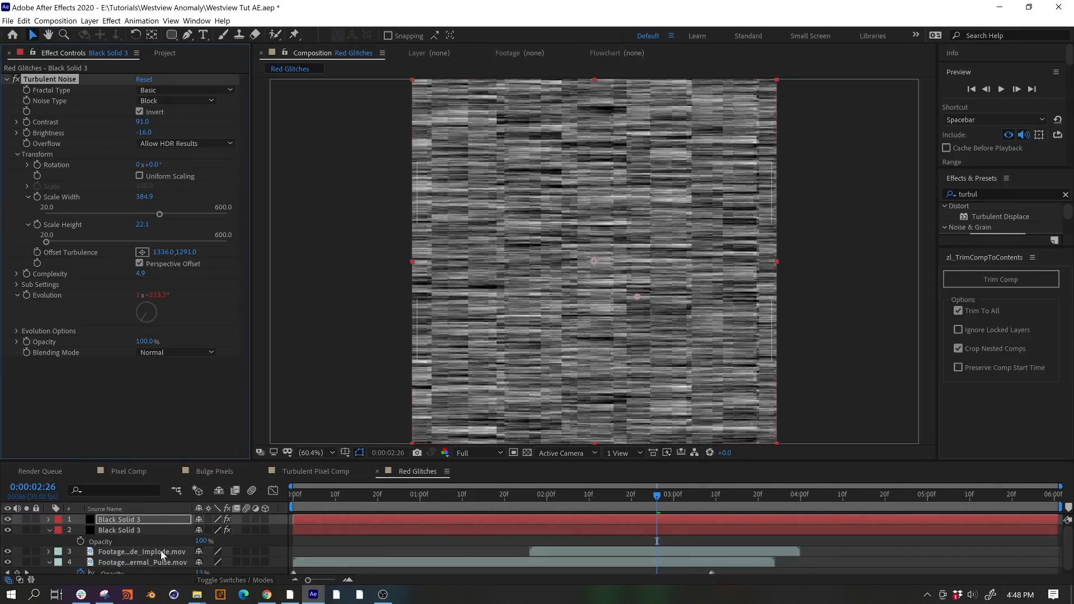
pyautogui.press('t')
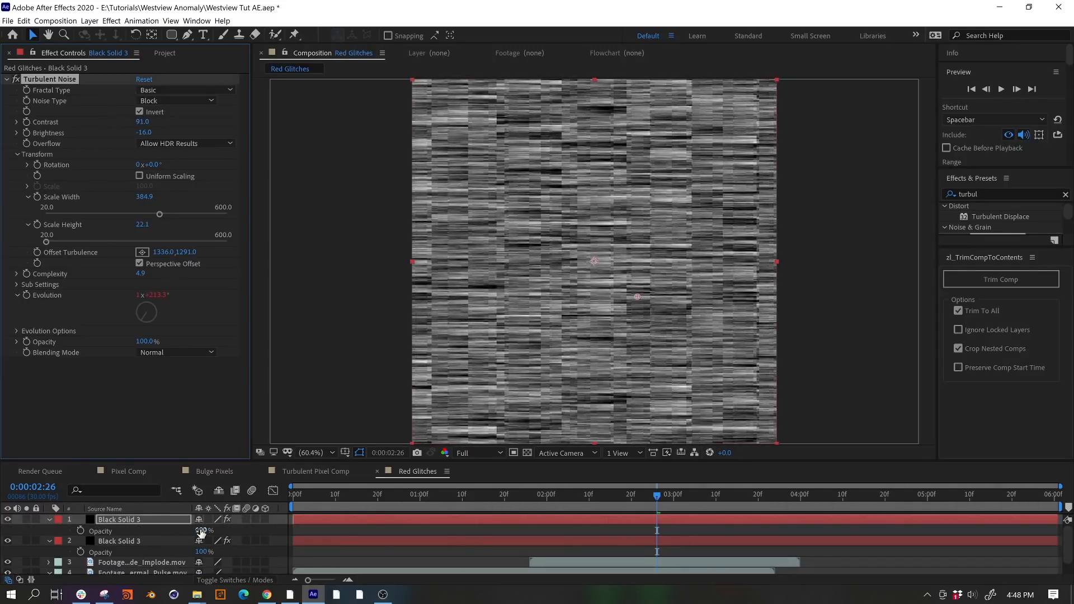
pyautogui.moveTo(200, 529); pyautogui.dragTo(165, 528)
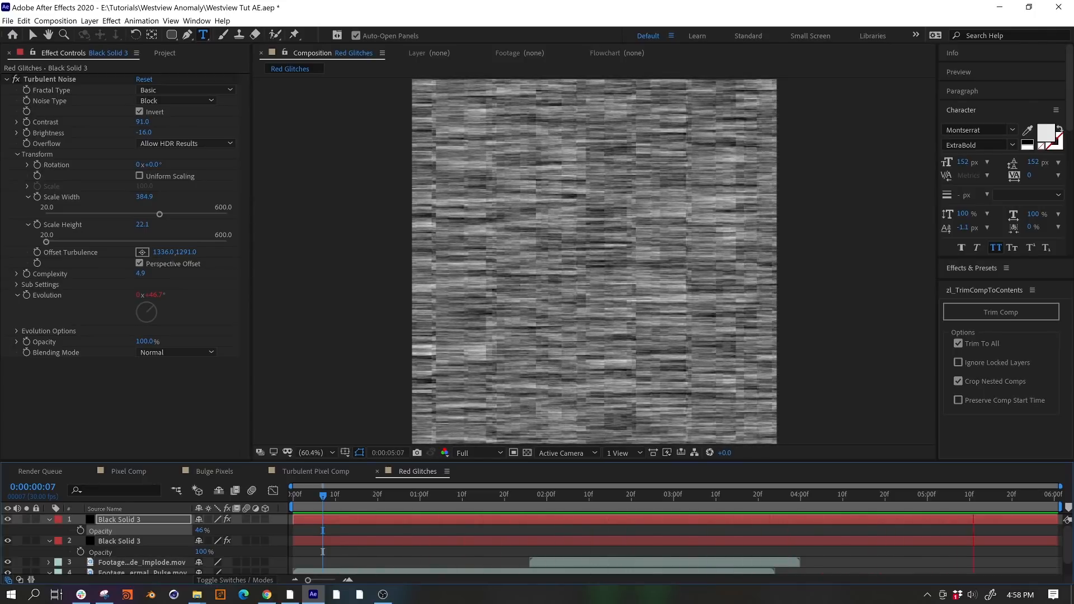
# Return to the start of the Red Glitches timeline and add an adjustment layer above the noise solids
pyautogui.press('Home')
pyautogui.click(90, 21)
pyautogui.moveTo(112, 28)
pyautogui.click(313, 99)
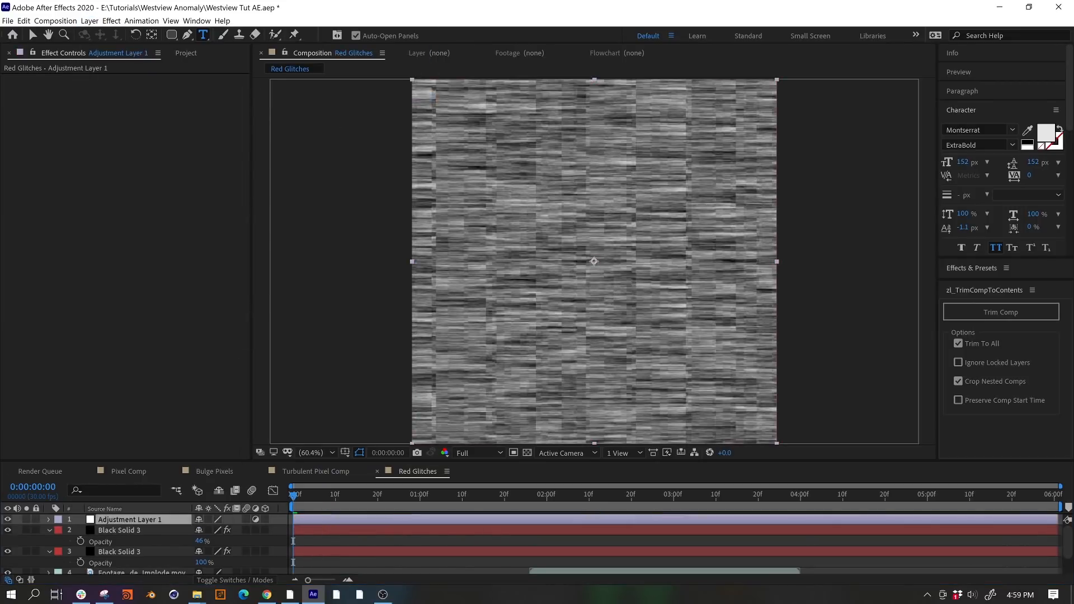
# Apply Levels to the adjustment layer, set Input Black 22, Input White 197 and Gamma 1.15, and duplicate the effect
pyautogui.write('Levels')
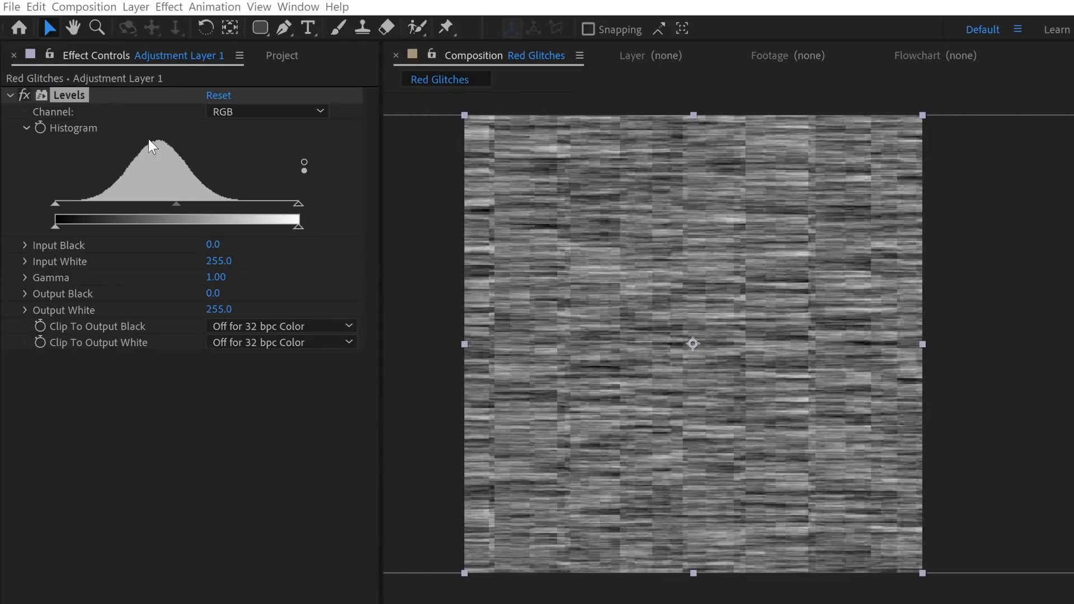
pyautogui.moveTo(176, 211); pyautogui.dragTo(159, 214)
pyautogui.moveTo(300, 211); pyautogui.dragTo(243, 211)
pyautogui.moveTo(55, 210); pyautogui.dragTo(77, 210)
pyautogui.moveTo(144, 205); pyautogui.dragTo(150, 207)
pyautogui.hotkey('ctrl', 'd')
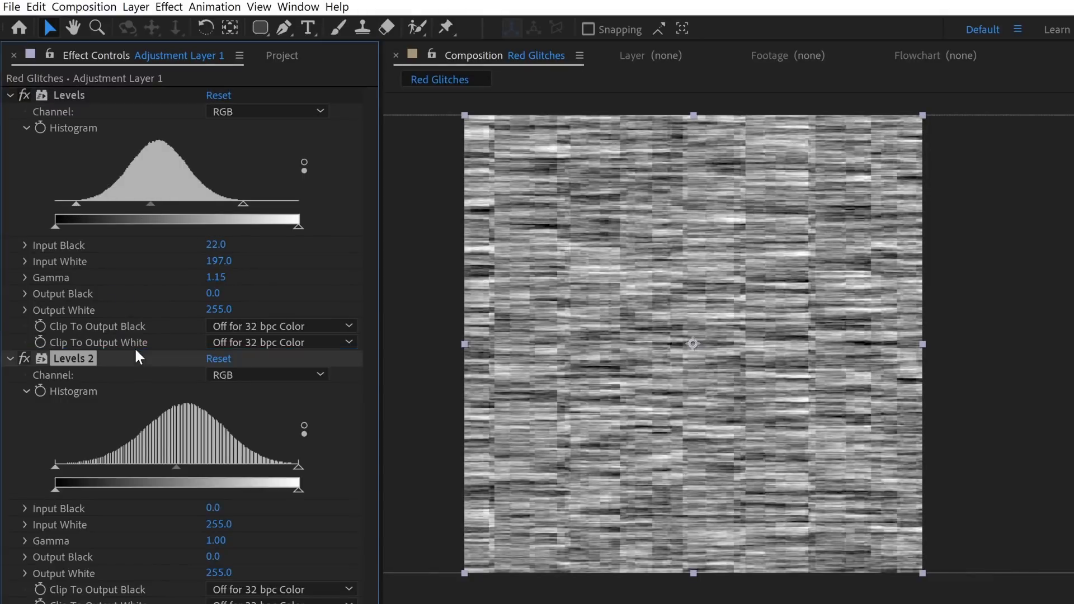
# Refine the first Levels effect to Input Black 16, Input White 209 and Gamma 1.07, and delete the duplicate Levels
pyautogui.moveTo(151, 202); pyautogui.dragTo(157, 203)
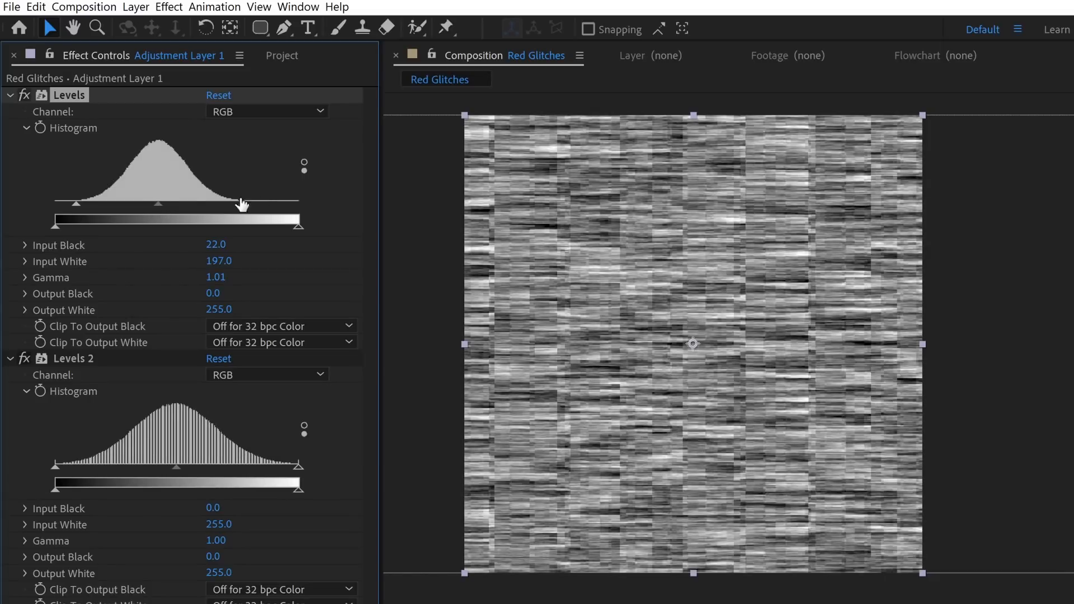
pyautogui.moveTo(247, 207); pyautogui.dragTo(255, 208)
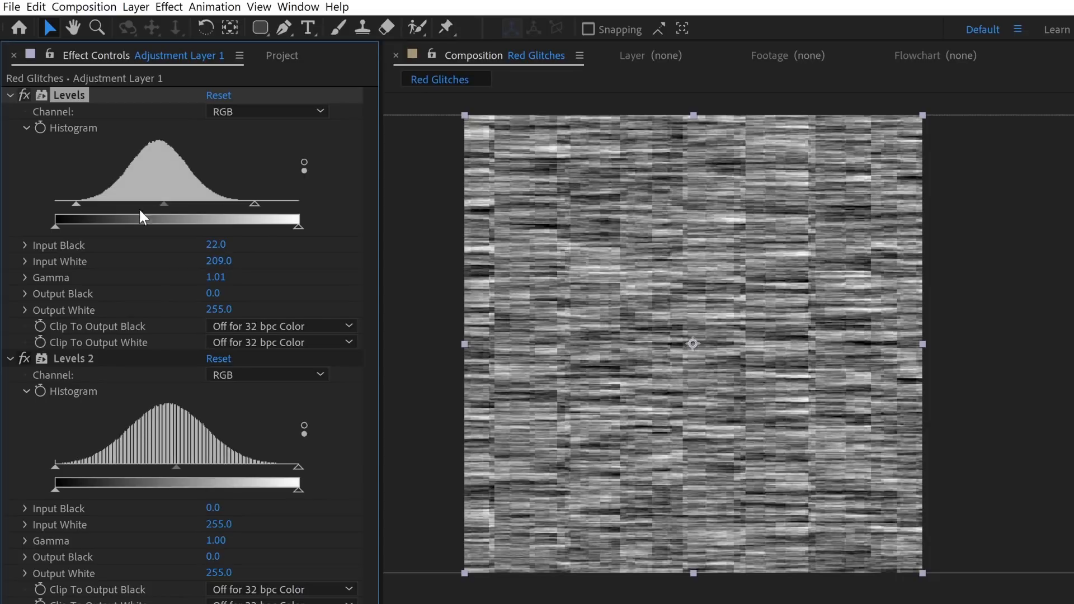
pyautogui.moveTo(74, 206); pyautogui.dragTo(69, 203)
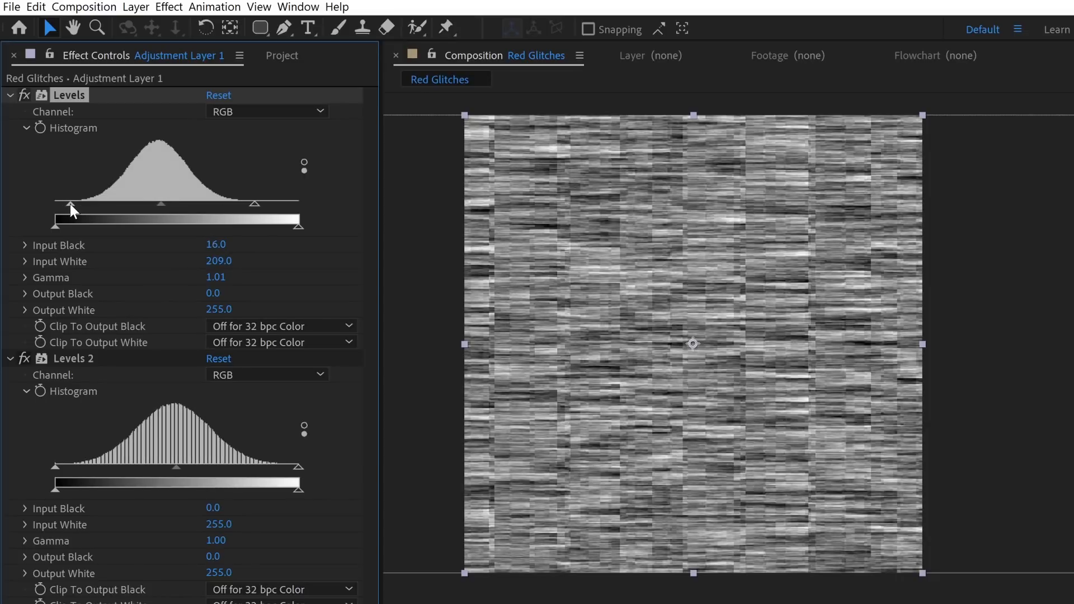
pyautogui.moveTo(160, 203); pyautogui.dragTo(158, 201)
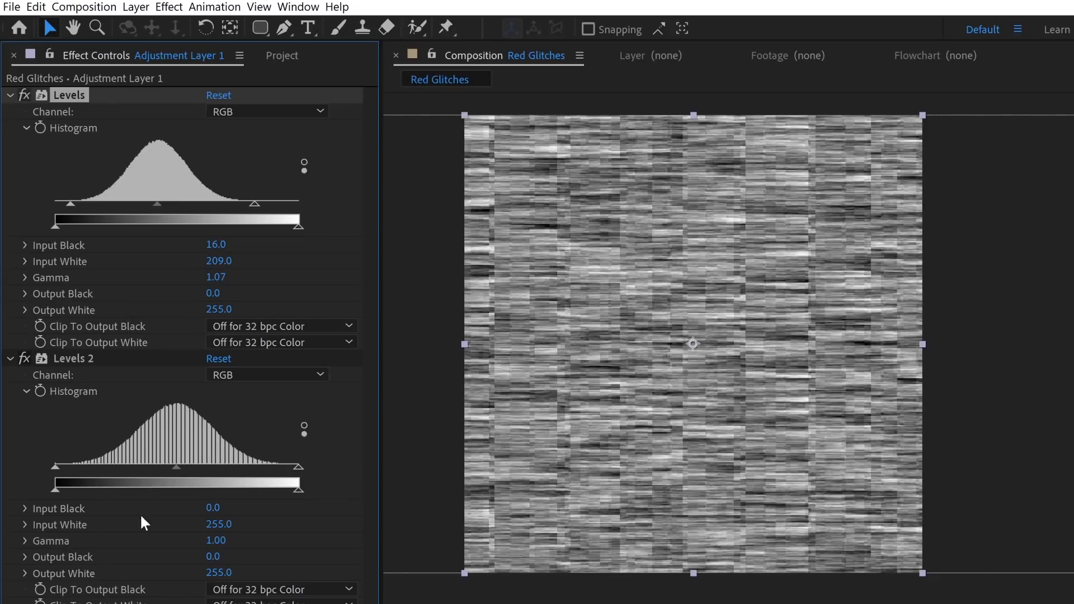
pyautogui.click(84, 358)
pyautogui.press('Delete')
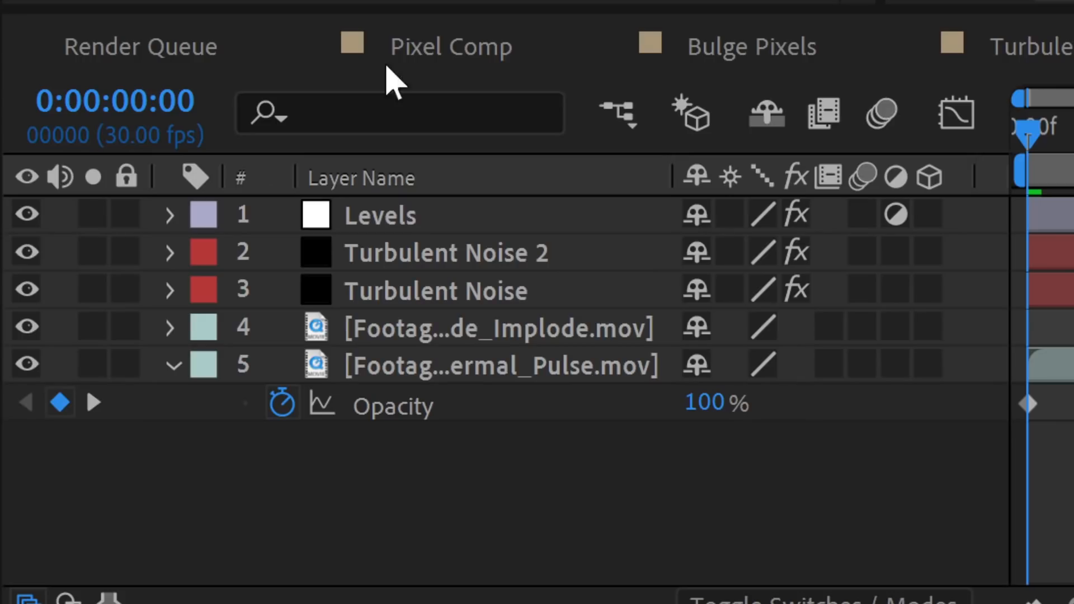
# Pre-compose the Levels, Turbulent Noise 2 and Turbulent Noise layers into a new composition named Block Noise
pyautogui.keyDown('ctrl'); pyautogui.click(401, 252); pyautogui.keyUp('ctrl')
pyautogui.keyDown('ctrl'); pyautogui.click(401, 290); pyautogui.keyUp('ctrl')
pyautogui.hotkey('ctrl', 'shift', 'c')
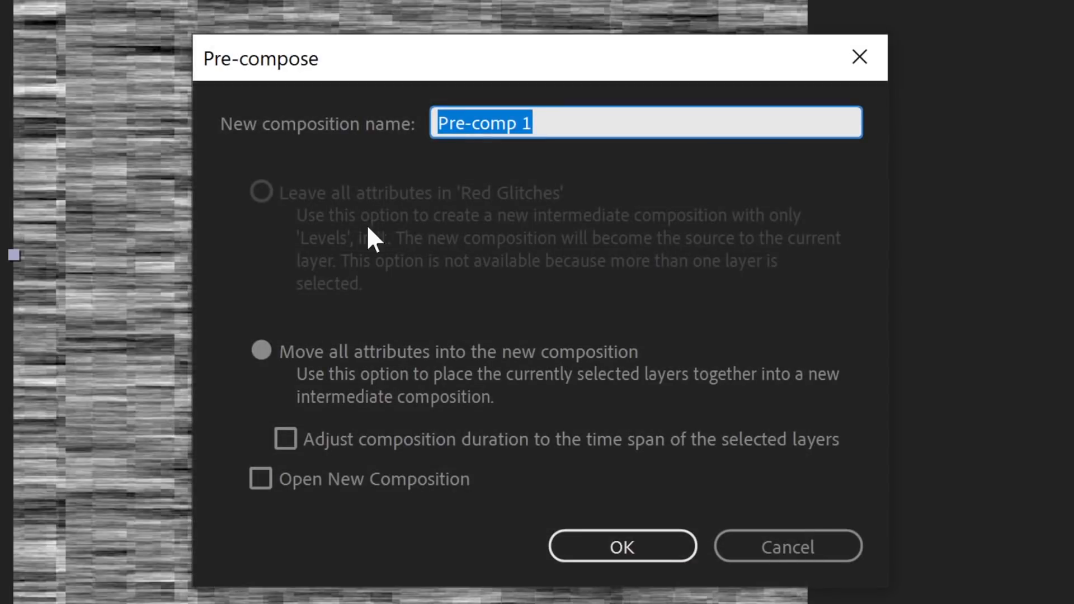
pyautogui.write('Block Noise')
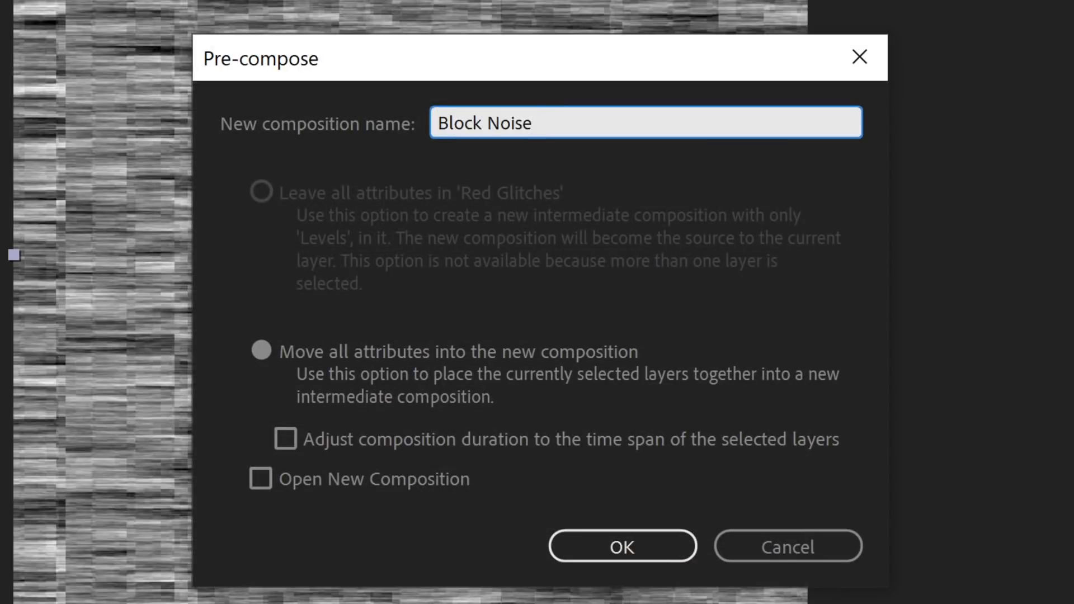
pyautogui.click(625, 547)
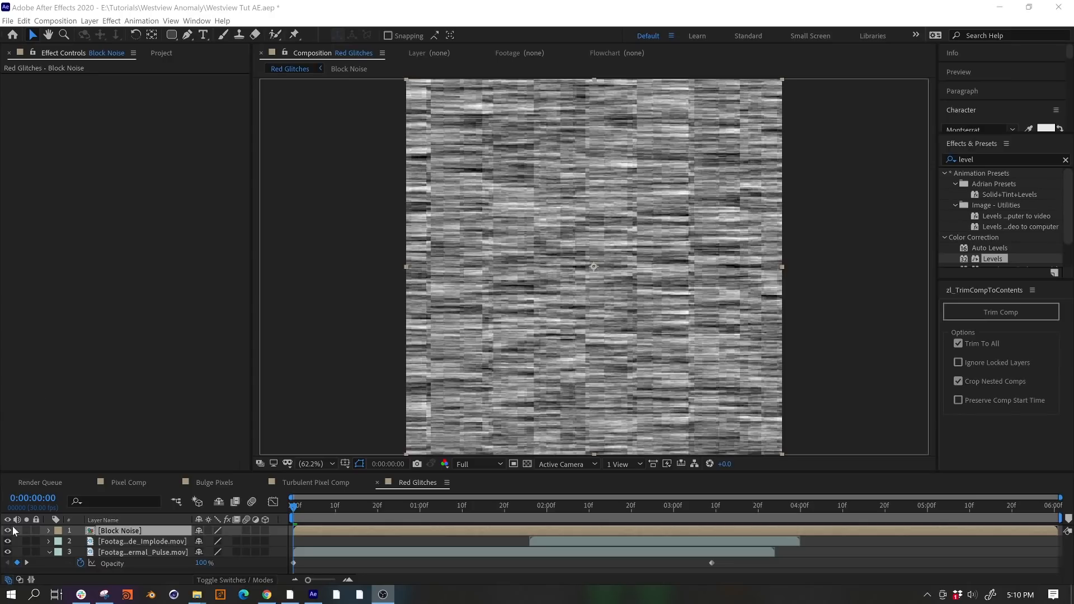
# Hide the Block Noise layer and add a new adjustment layer above it with the playhead at 0:00:02:25
pyautogui.click(8, 531)
pyautogui.moveTo(314, 504); pyautogui.dragTo(652, 506)
pyautogui.click(90, 21)
pyautogui.moveTo(95, 34)
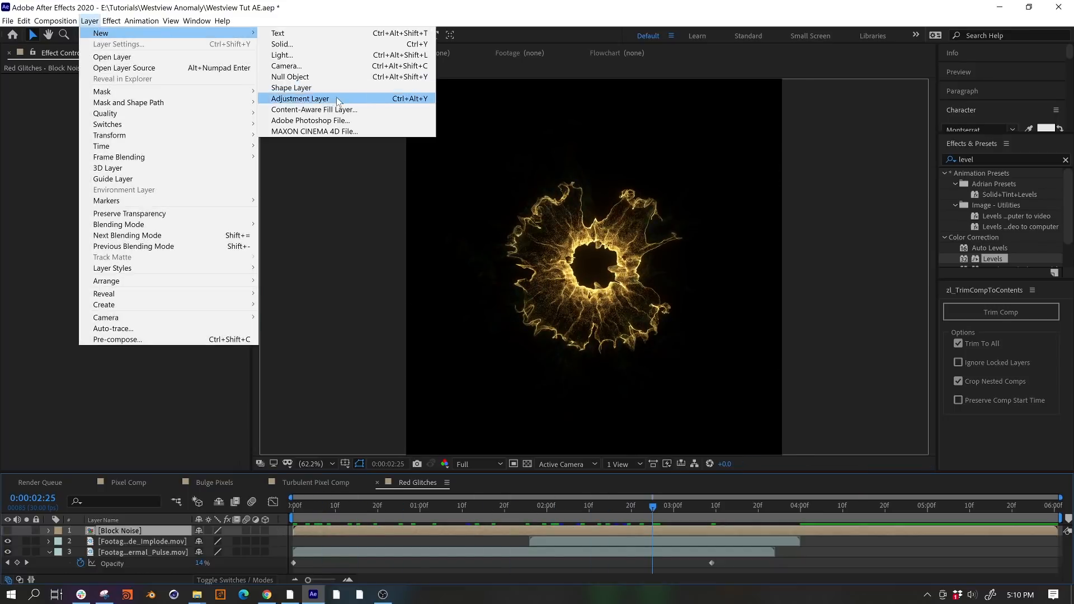
pyautogui.click(372, 99)
# Apply Displacement Map to the new adjustment layer and use Block Noise as its displacement map layer
pyautogui.hotkey('ctrl', 'f')
pyautogui.write('displace')
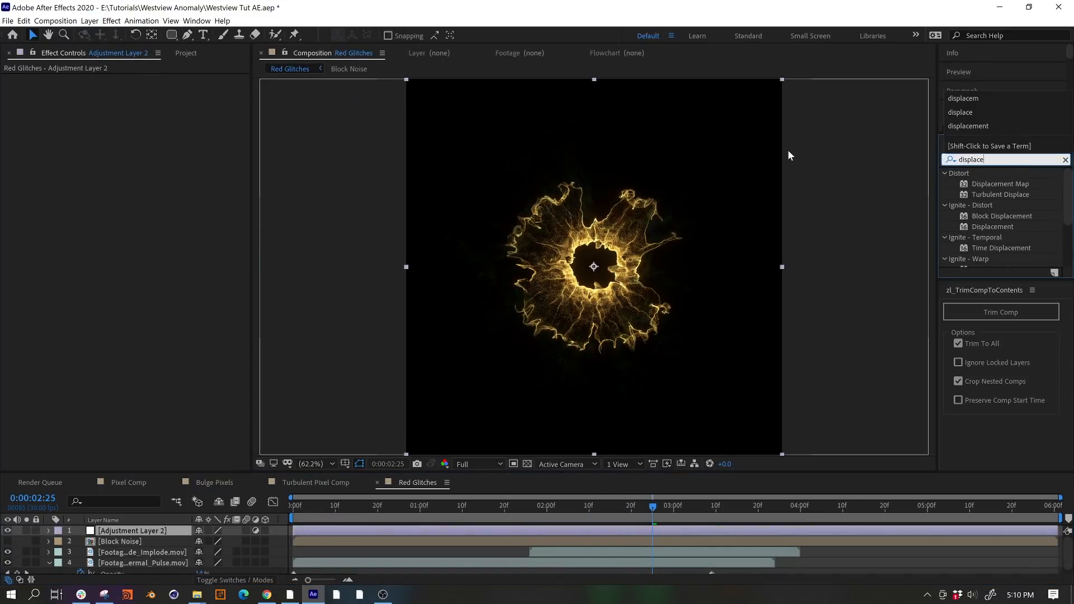
pyautogui.doubleClick(1000, 183)
pyautogui.click(160, 89)
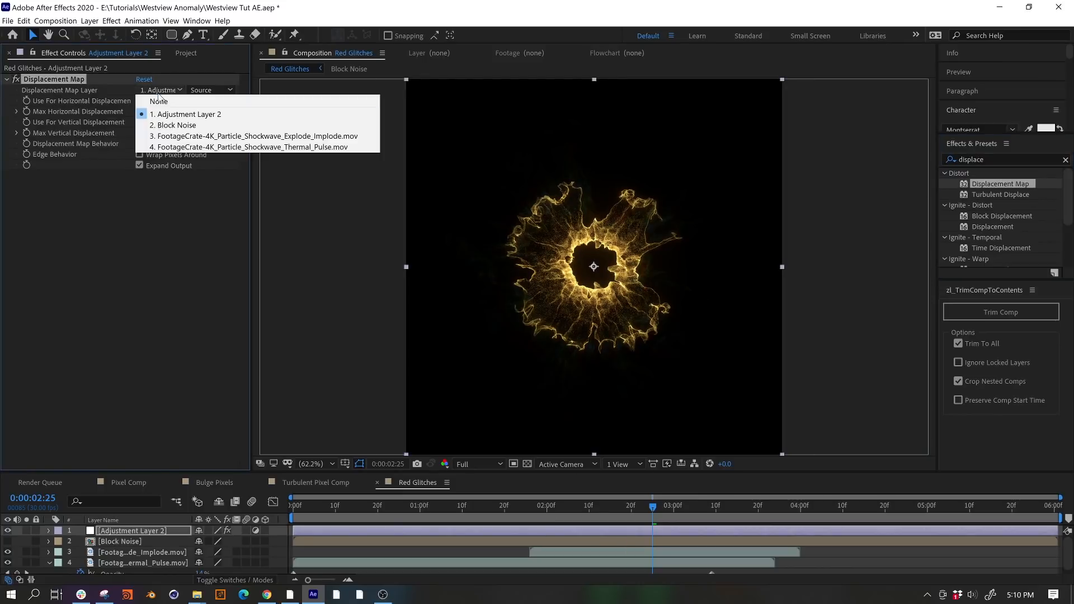
pyautogui.click(167, 127)
# Raise the Max Horizontal Displacement, adjust the Max Vertical Displacement, and preview the displaced shockwave from the start
pyautogui.moveTo(141, 111); pyautogui.dragTo(350, 110)
pyautogui.moveTo(141, 133)
pyautogui.mouseDown()
pyautogui.moveTo(129, 134)
pyautogui.moveTo(143, 135)
pyautogui.mouseUp()
pyautogui.press('Home')
pyautogui.press('space')
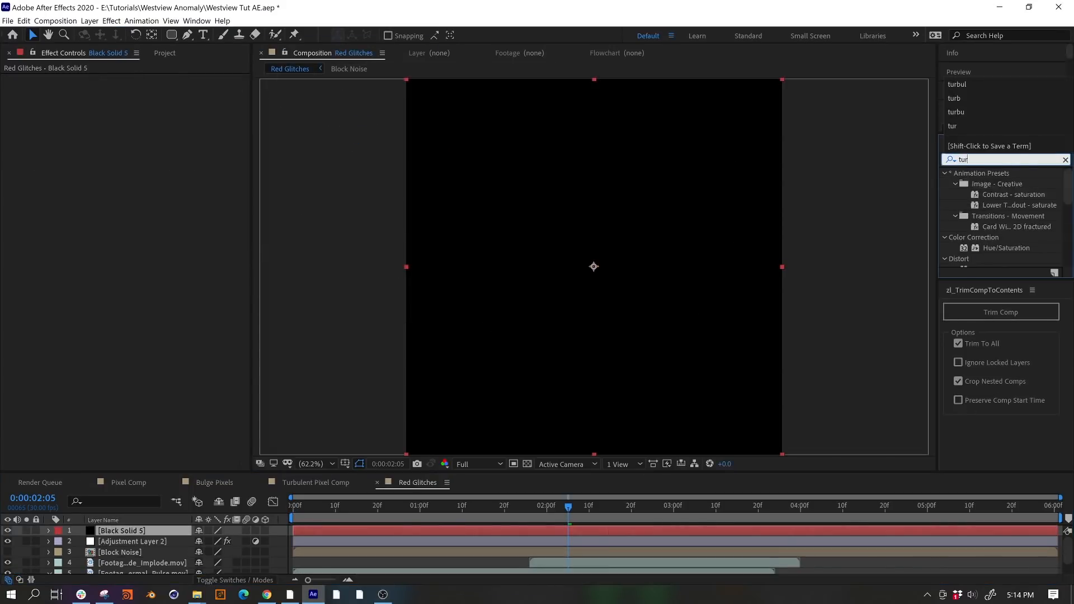
# Apply Turbulent Noise to Black Solid 5 and set Contrast 1062, Brightness -133 and Scale 113
pyautogui.write('b')
pyautogui.moveTo(996, 205); pyautogui.dragTo(606, 206)
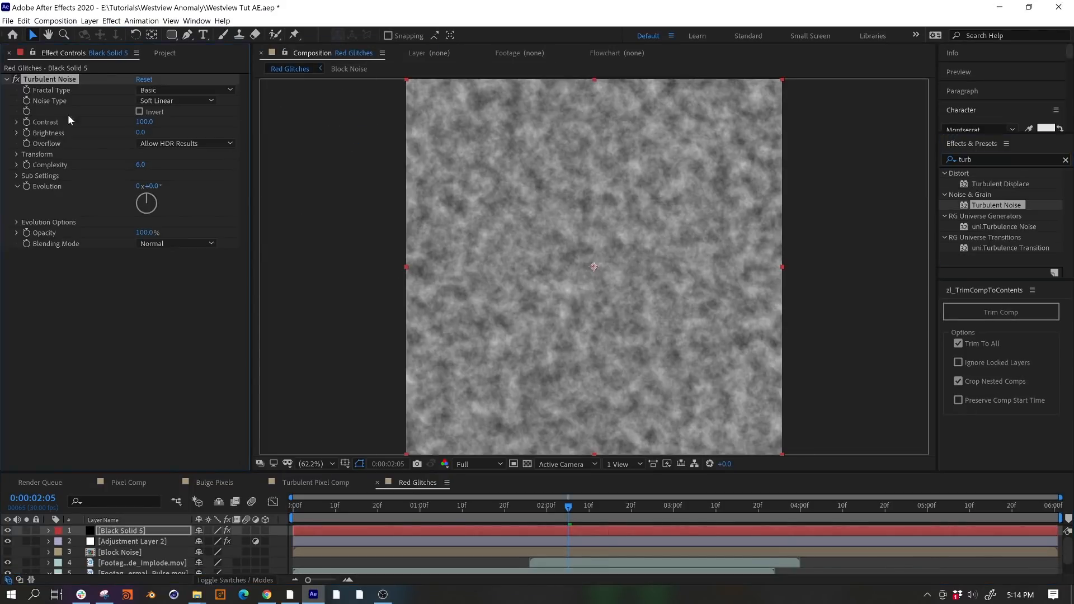
pyautogui.moveTo(144, 122); pyautogui.dragTo(65, 140)
pyautogui.click(18, 155)
pyautogui.moveTo(148, 186); pyautogui.dragTo(157, 180)
# Try different noise types on the solid's Turbulent Noise, ending with Block
pyautogui.click(177, 100)
pyautogui.click(176, 113)
pyautogui.click(177, 101)
pyautogui.click(168, 122)
pyautogui.click(177, 102)
pyautogui.click(178, 112)
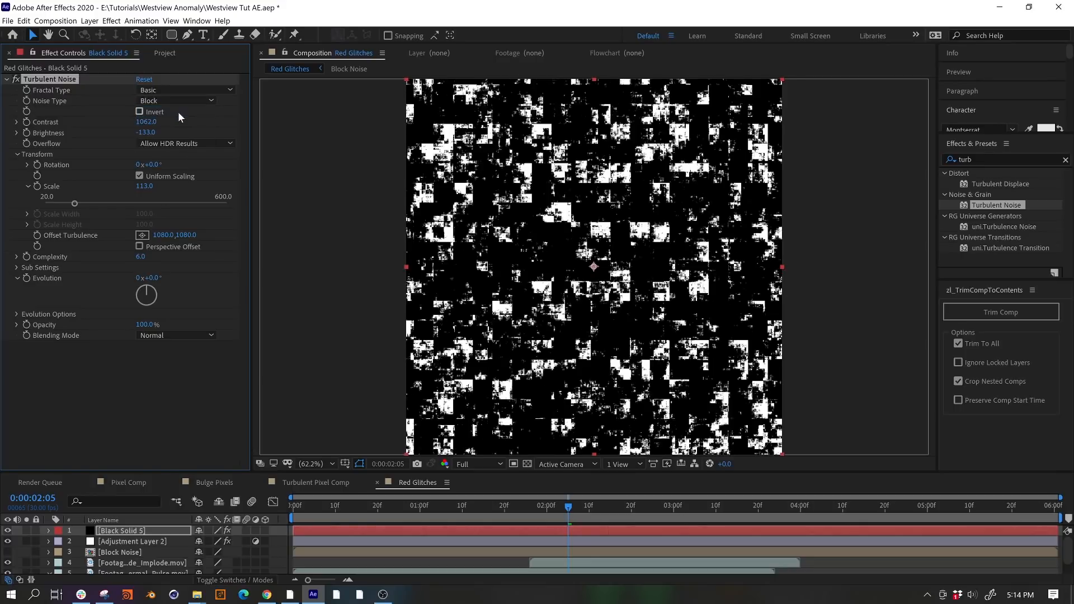
# Move Black Solid 5 below Adjustment Layer 2 and set its noise to Noise Type Linear and Brightness -165
pyautogui.moveTo(140, 530); pyautogui.dragTo(143, 538)
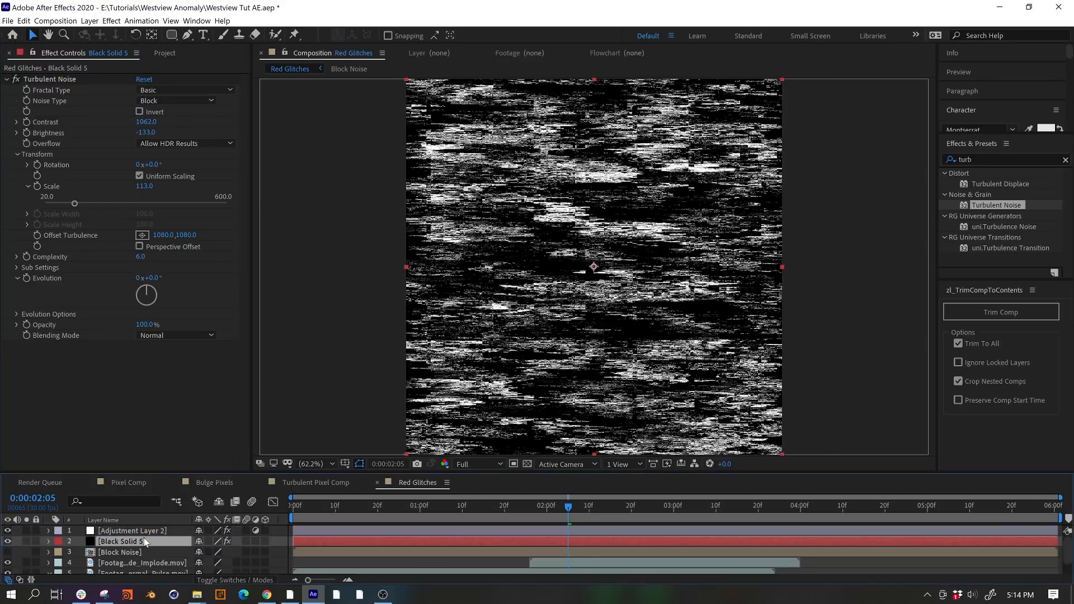
pyautogui.click(153, 98)
pyautogui.click(147, 123)
pyautogui.moveTo(147, 136); pyautogui.dragTo(125, 133)
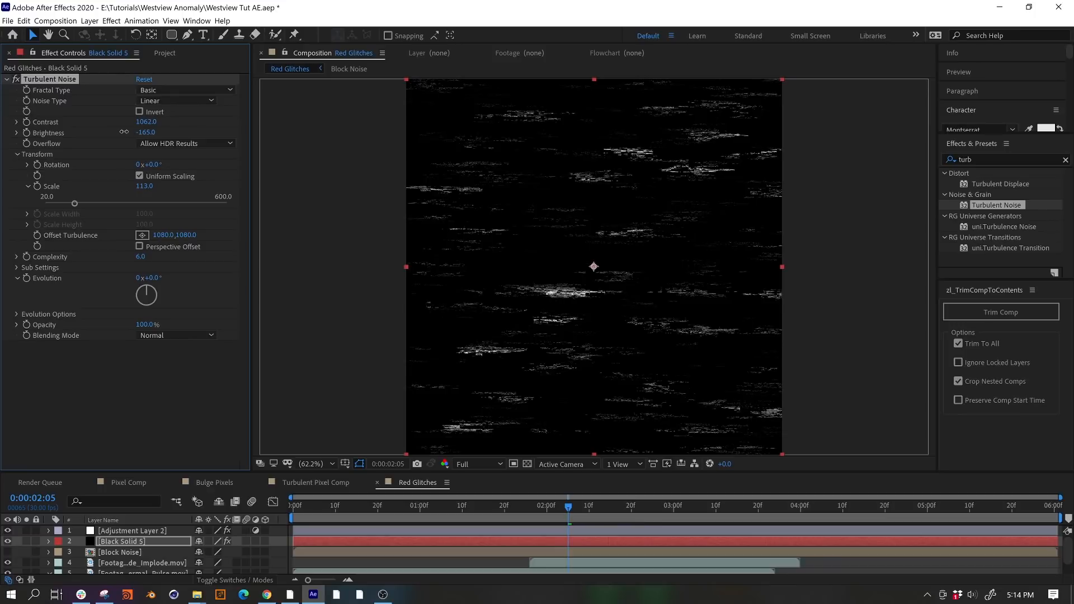
# Keyframe the solid's noise Brightness low at the start, higher near 2 seconds, and lower again at the end of the timeline
pyautogui.moveTo(392, 508); pyautogui.dragTo(292, 508)
pyautogui.click(27, 133)
pyautogui.moveTo(147, 133); pyautogui.dragTo(91, 134)
pyautogui.moveTo(526, 508); pyautogui.dragTo(535, 515)
pyautogui.moveTo(147, 133); pyautogui.dragTo(204, 134)
pyautogui.moveTo(982, 508); pyautogui.dragTo(1055, 508)
pyautogui.moveTo(148, 133); pyautogui.dragTo(122, 135)
# Scrub back through the animated noise and preview it from near the start of the timeline
pyautogui.moveTo(556, 503); pyautogui.dragTo(496, 506)
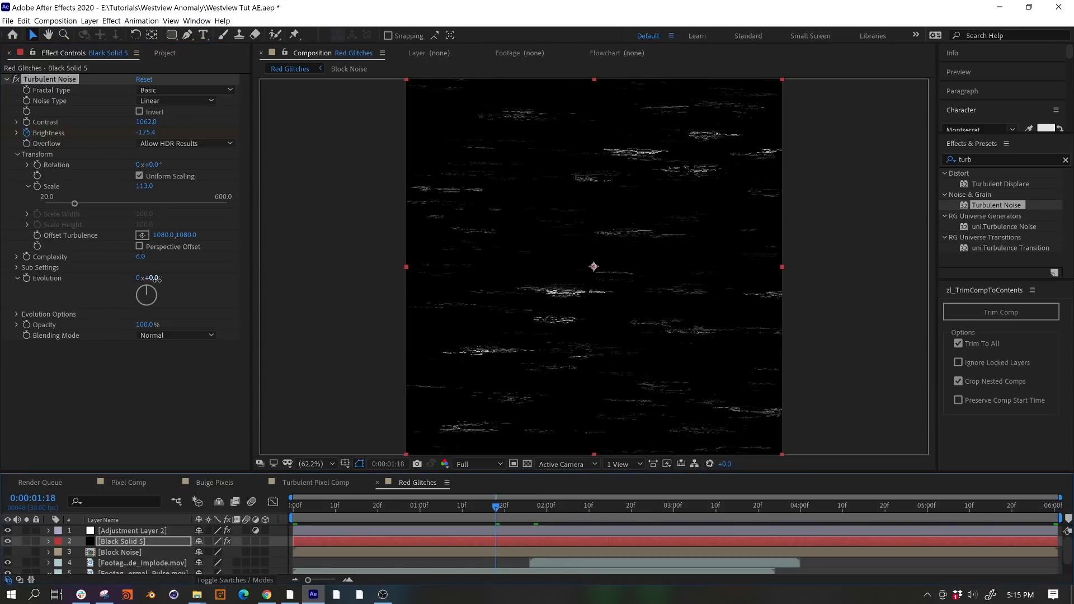
pyautogui.click(224, 237)
pyautogui.moveTo(431, 508); pyautogui.dragTo(310, 514)
pyautogui.press('space')
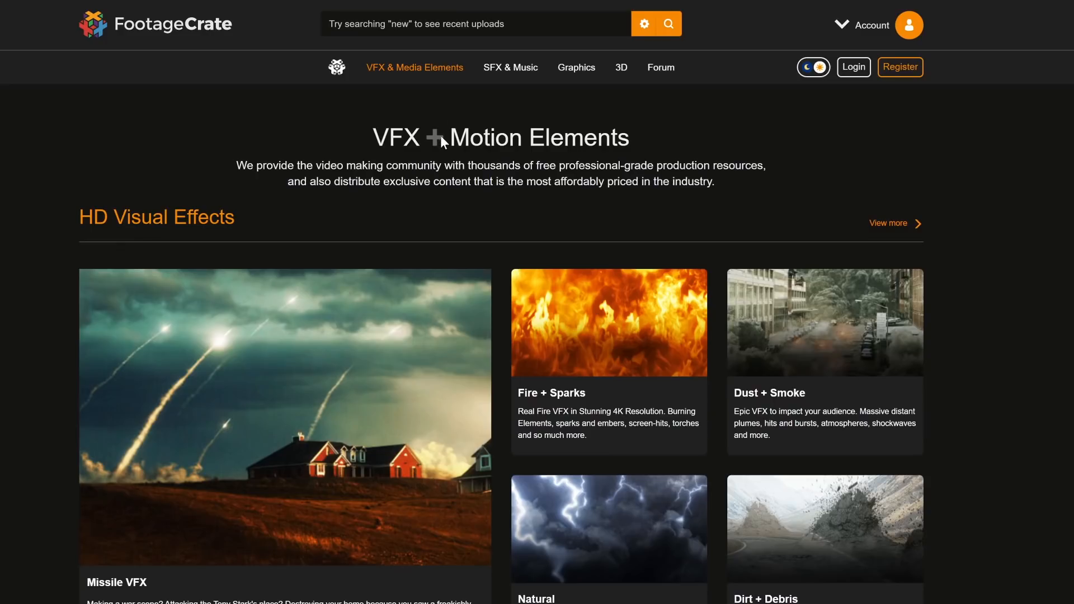
# Open the Glitched transitions category on the FootageCrate website and bring a glitch clip into the After Effects Red Glitches timeline
pyautogui.moveTo(430, 70)
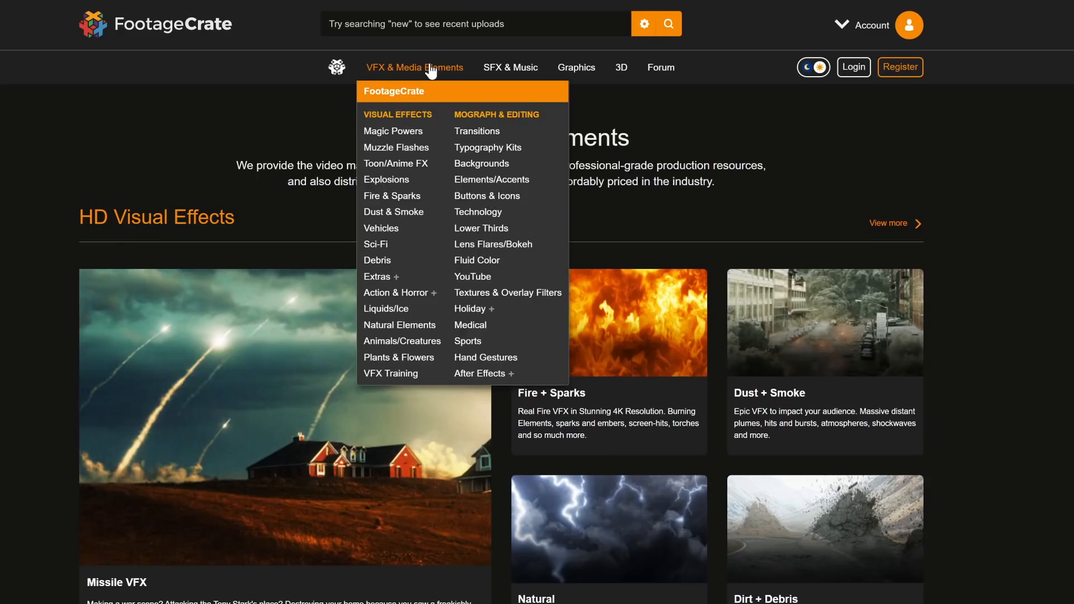
pyautogui.click(492, 134)
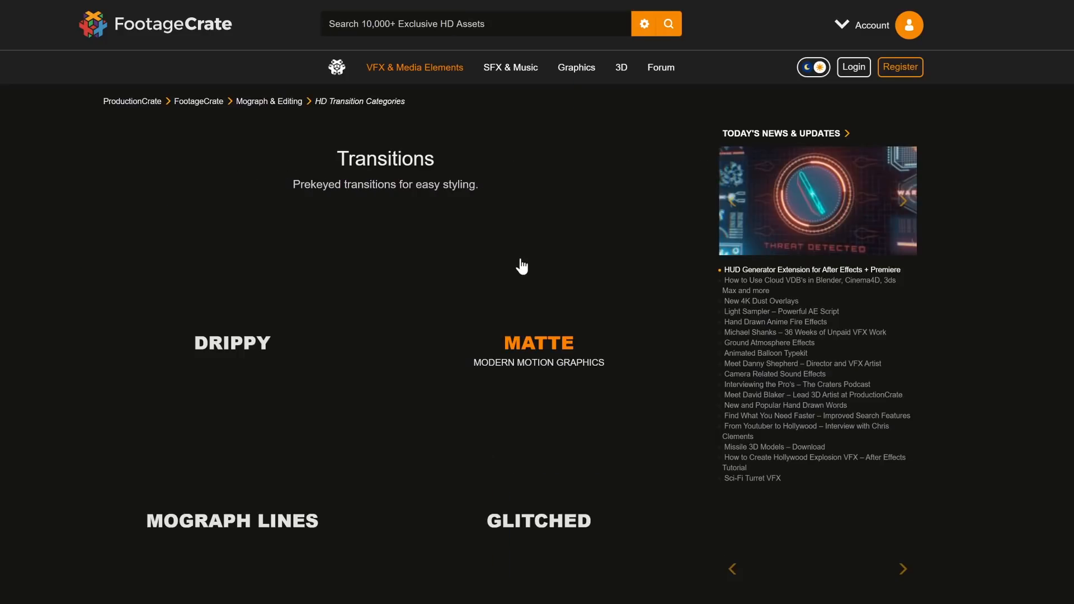
pyautogui.scroll(-6, 484, 266)
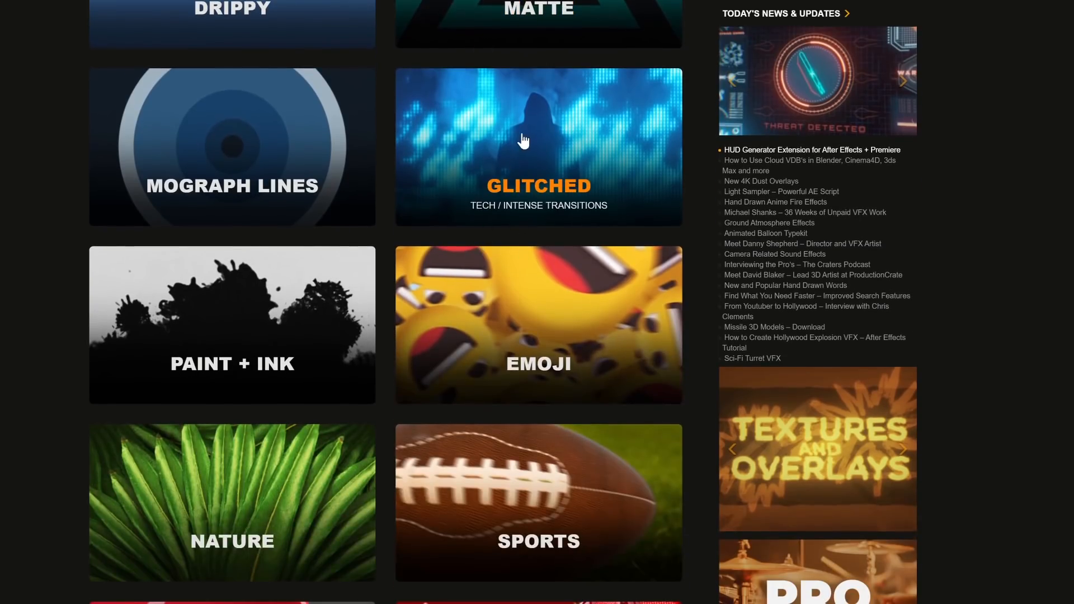
pyautogui.click(523, 140)
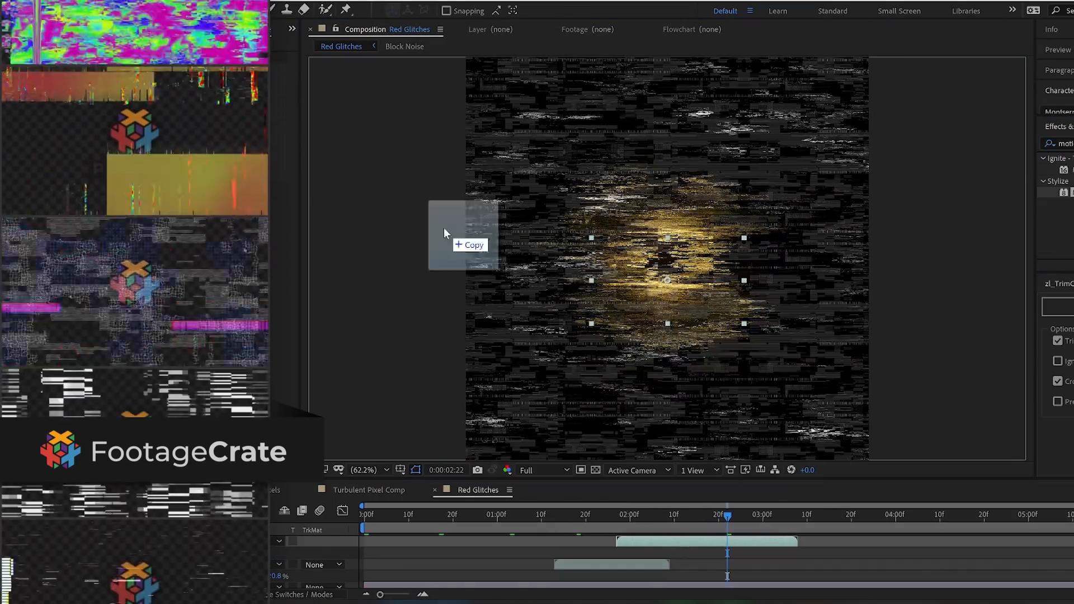
pyautogui.moveTo(444, 227); pyautogui.dragTo(811, 541)
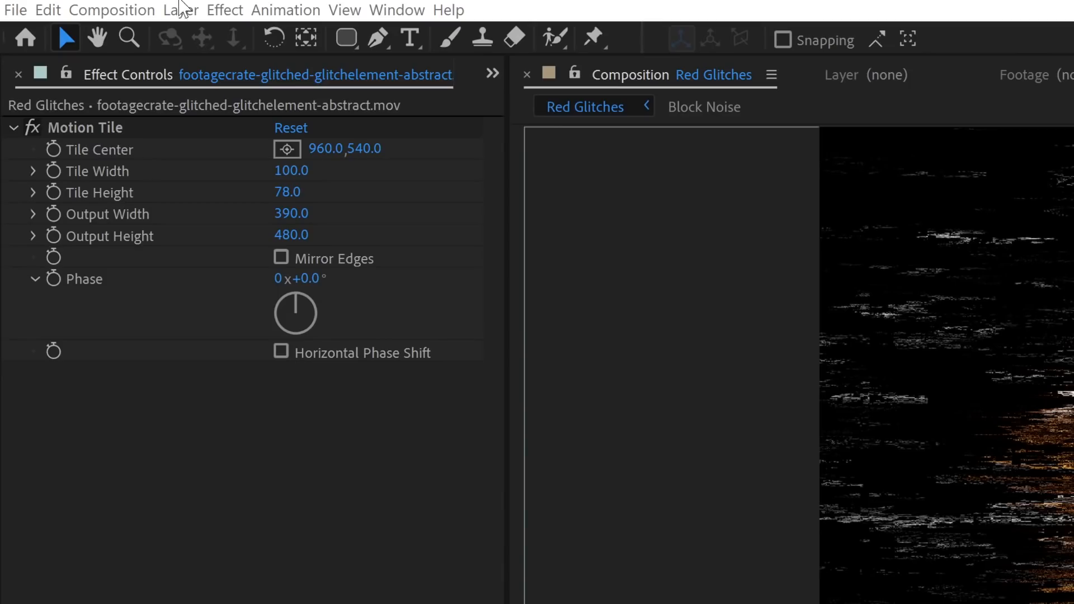
# Add a new adjustment layer on top and apply Shift Channels with Take Alpha From set to Luminance
pyautogui.click(181, 10)
pyautogui.moveTo(190, 36)
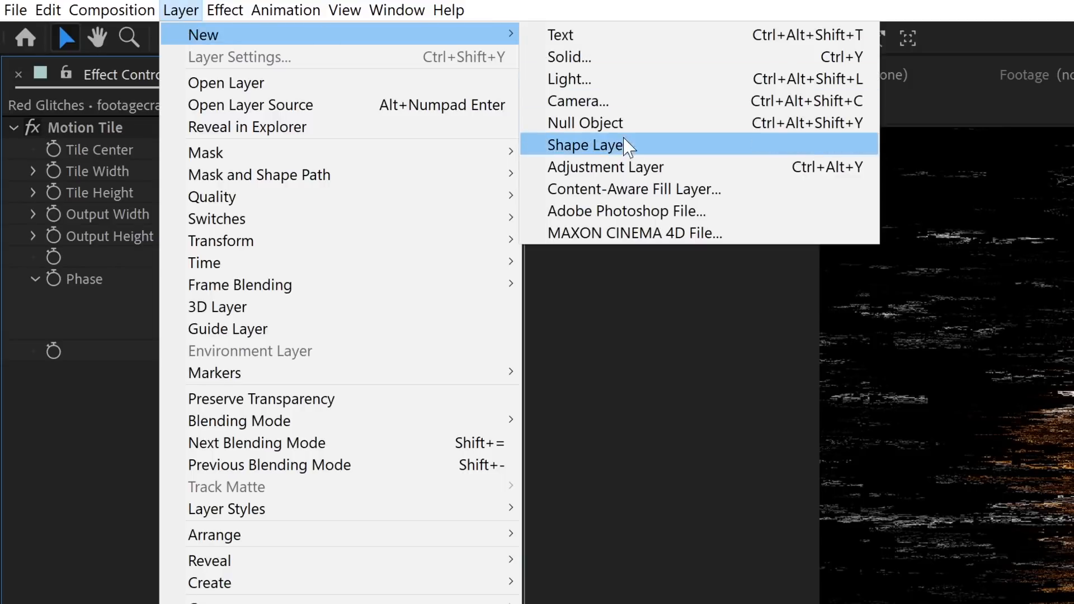
pyautogui.click(622, 166)
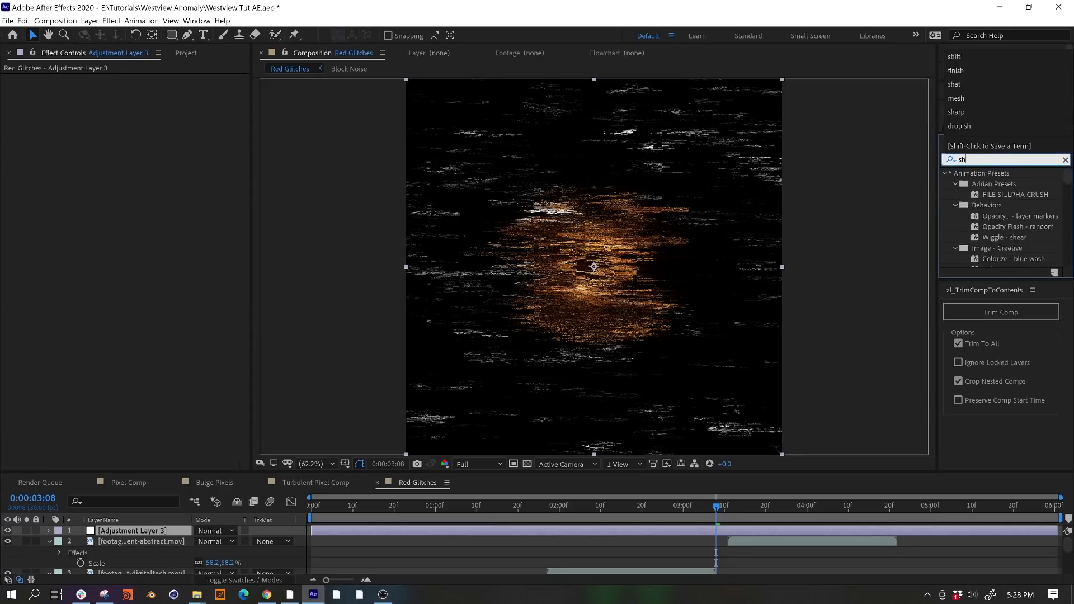
pyautogui.moveTo(759, 357); pyautogui.dragTo(608, 530)
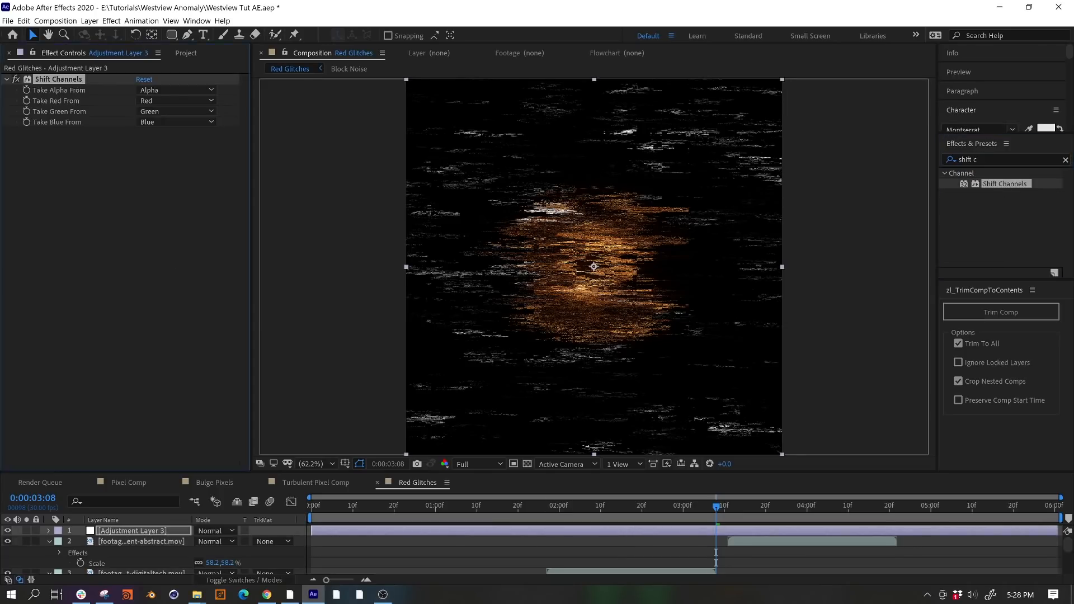
pyautogui.click(178, 90)
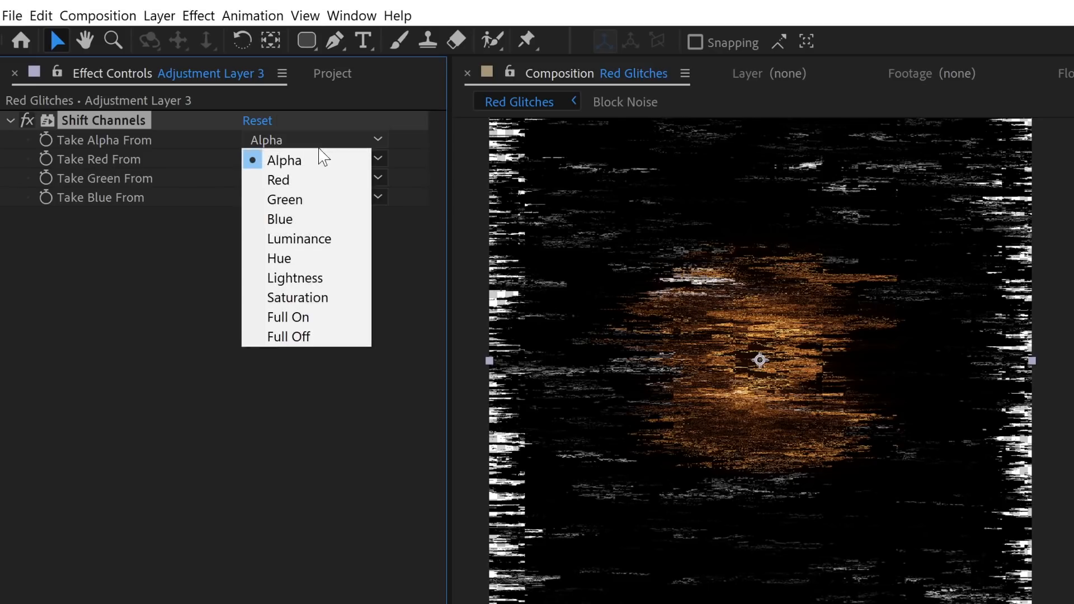
pyautogui.click(316, 238)
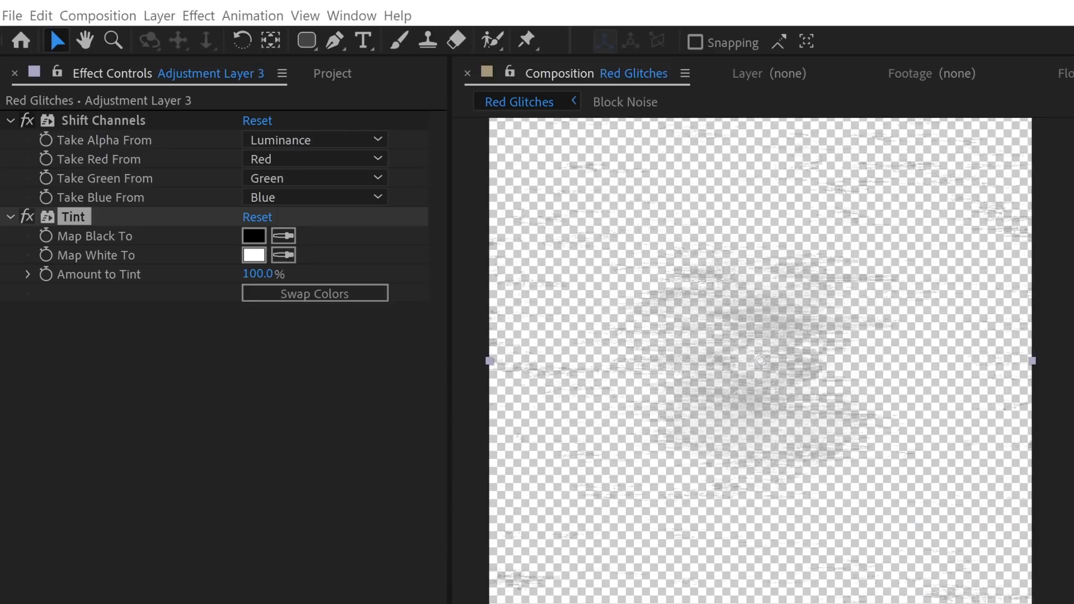
# Set the Tint effect's Map White To colour to FF273C
pyautogui.click(254, 256)
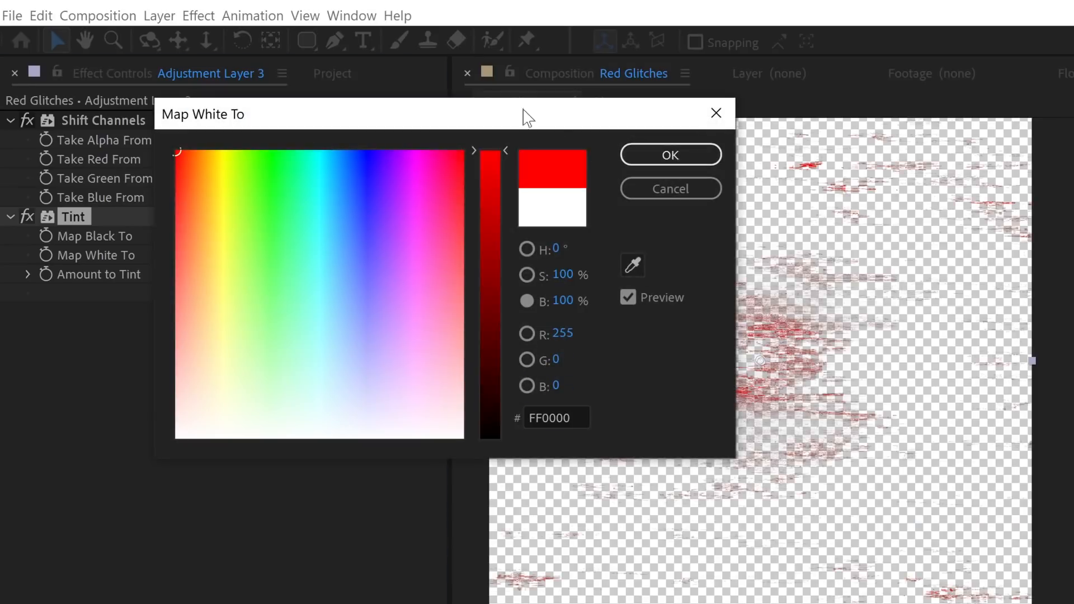
pyautogui.moveTo(555, 117); pyautogui.dragTo(448, 257)
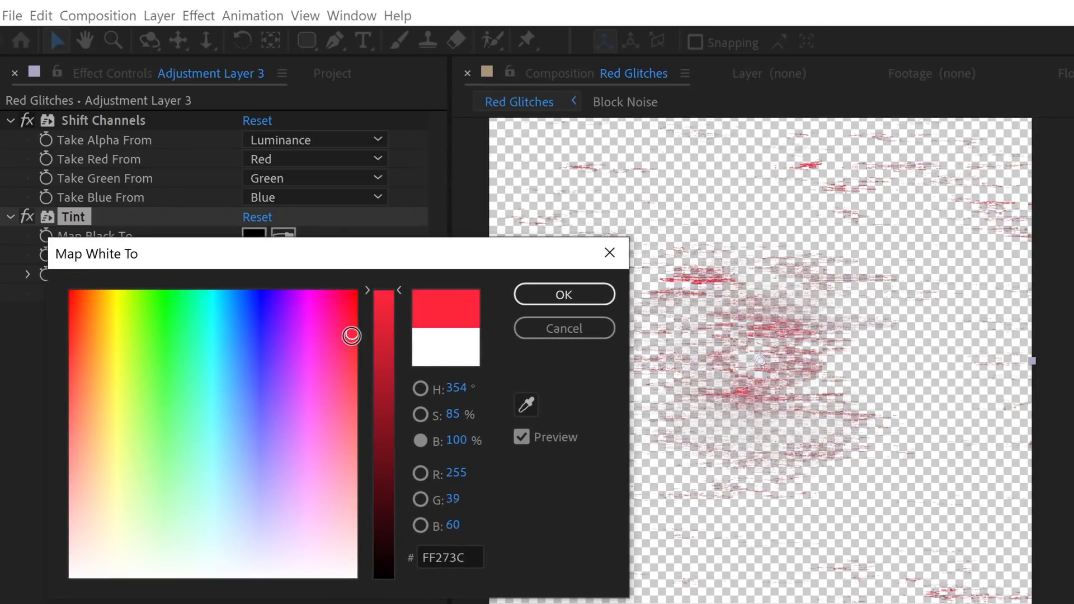
pyautogui.click(590, 292)
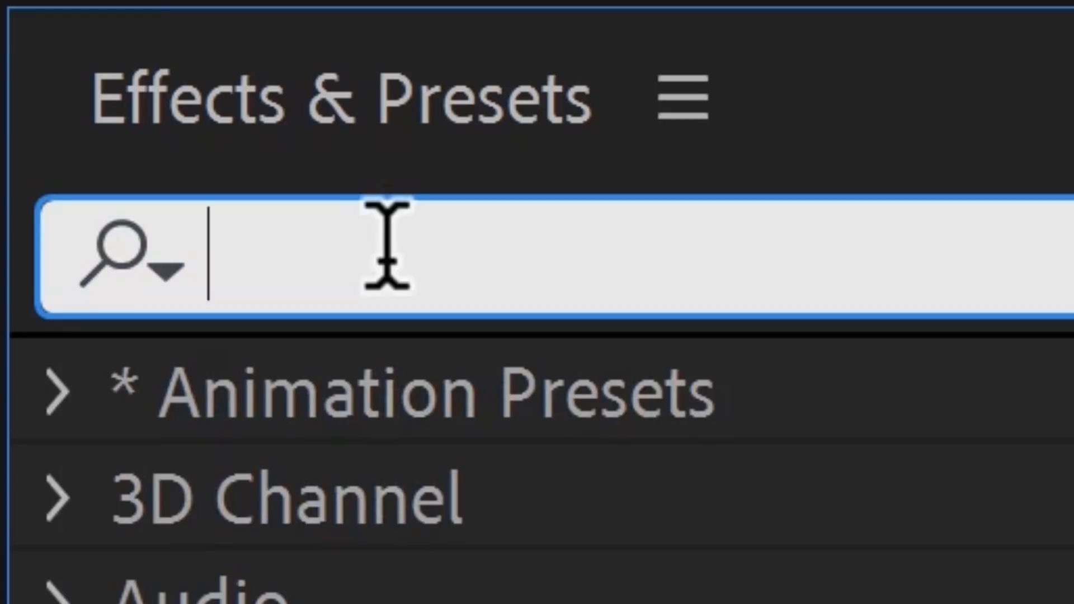
# Search the effects library for Fractal Noise and Turbulent Noise, and select the Turbulent Noise effect
pyautogui.write('Fractal Noi')
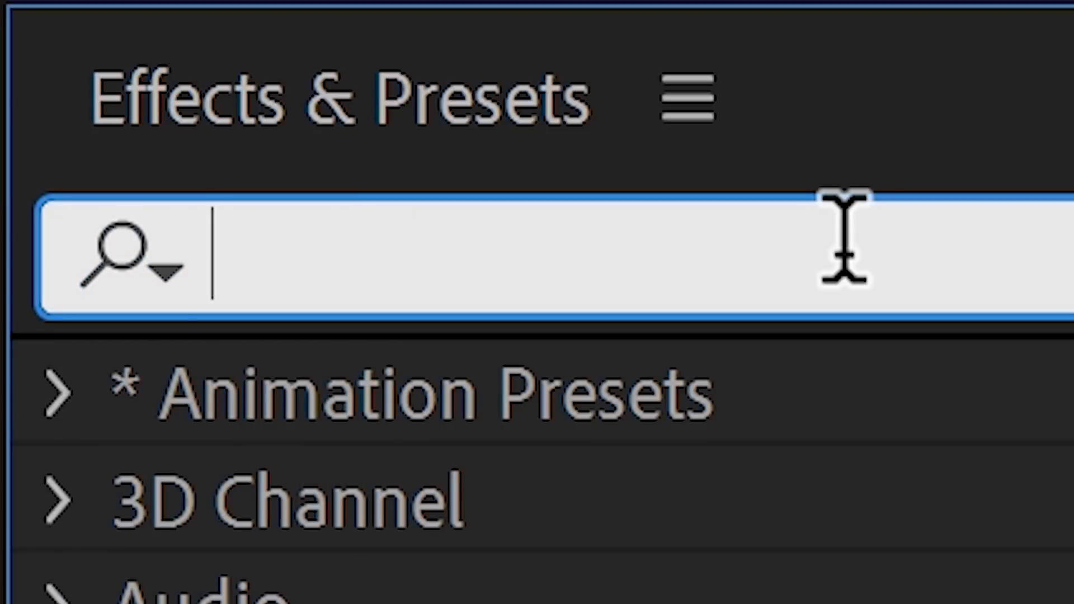
pyautogui.write('Tur')
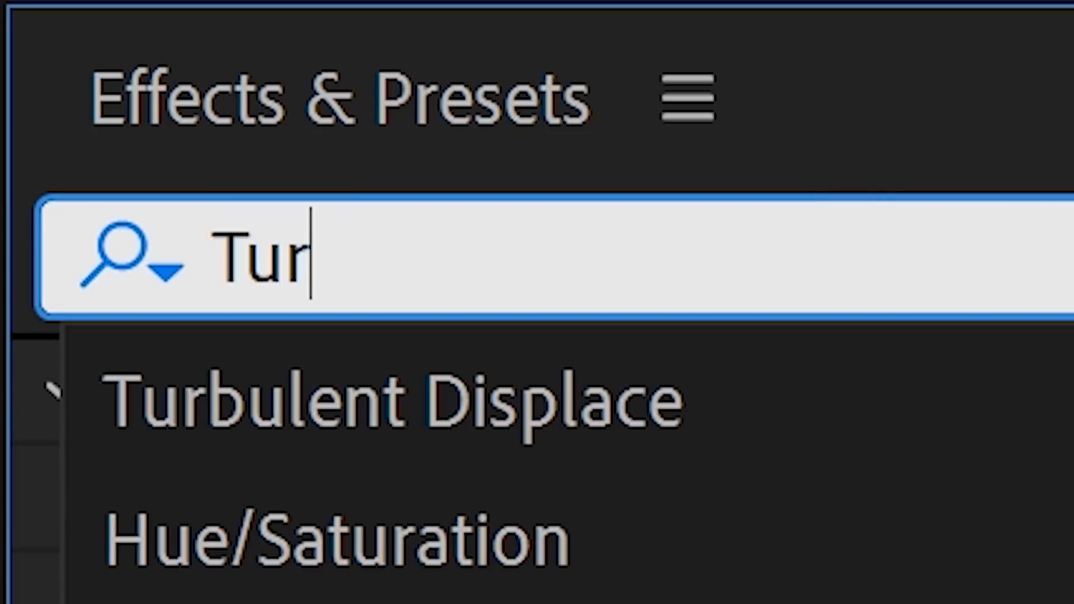
pyautogui.write('bulent')
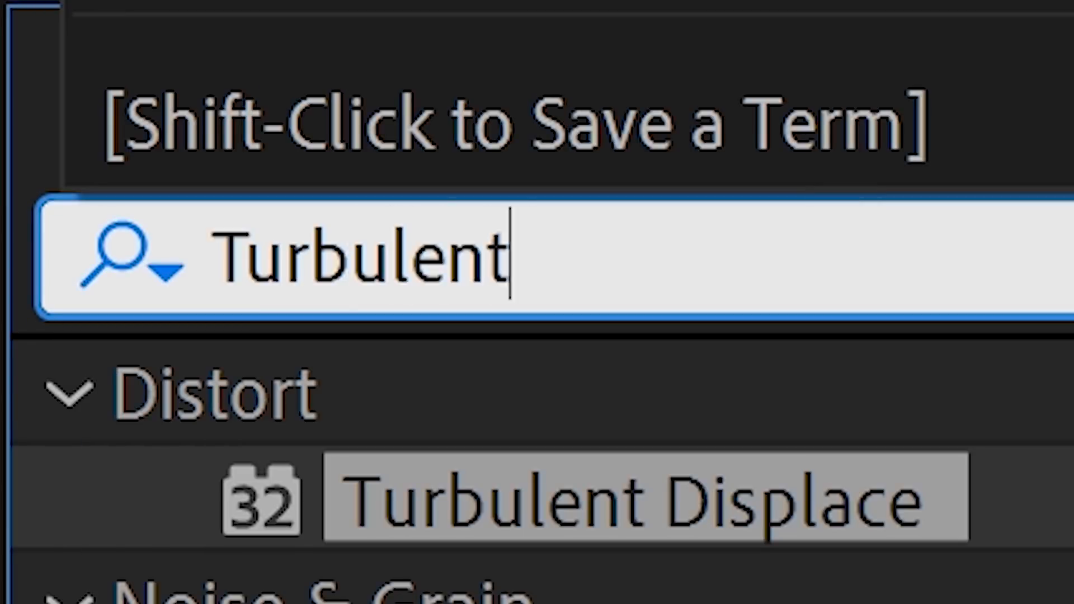
pyautogui.write(' Noise')
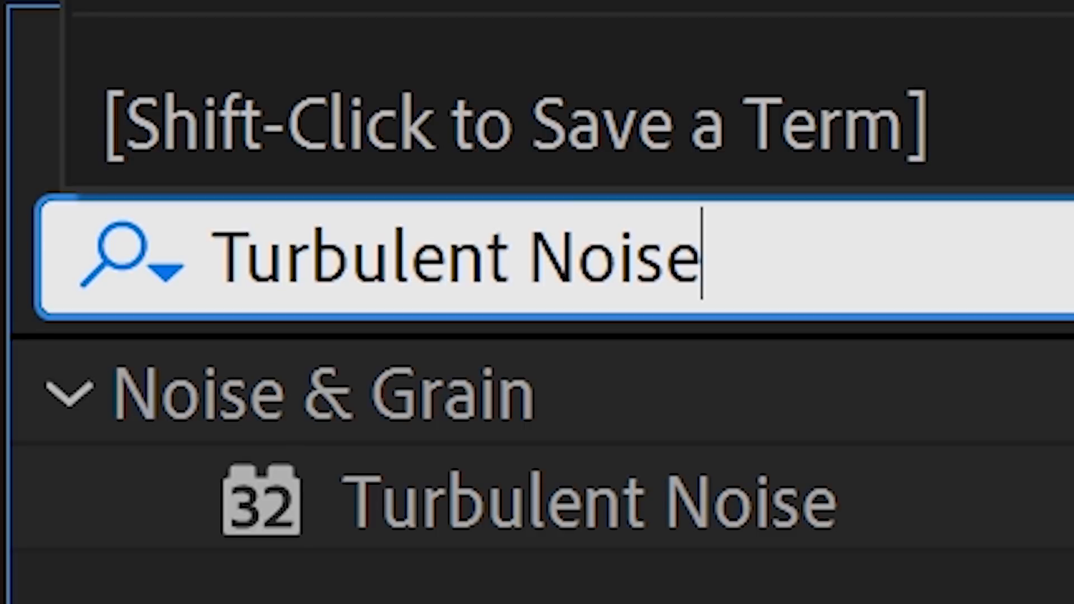
pyautogui.click(565, 518)
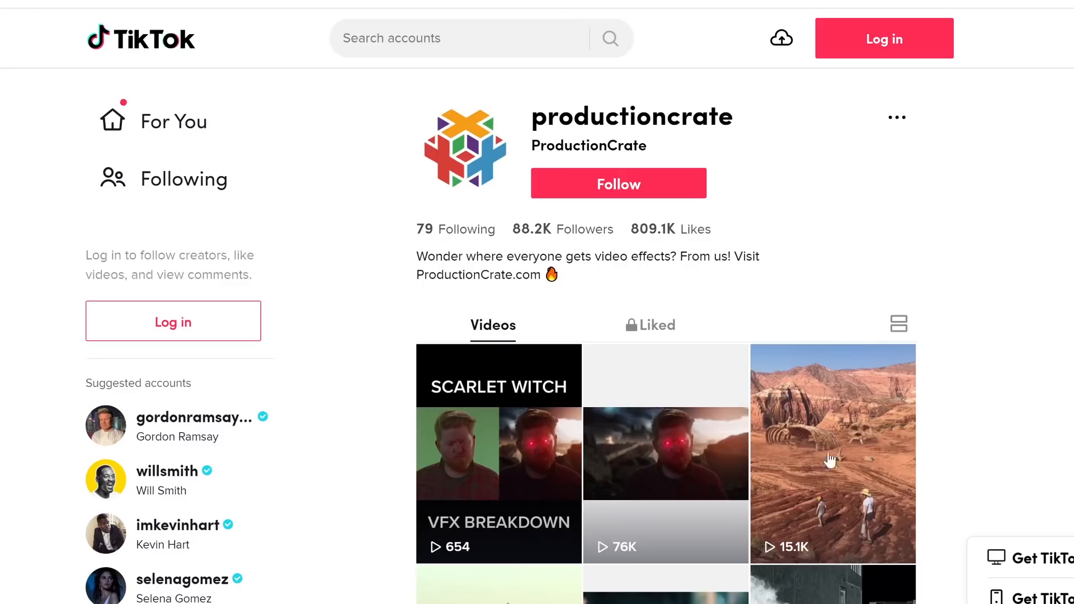
pyautogui.scroll(-15, 660, 434)
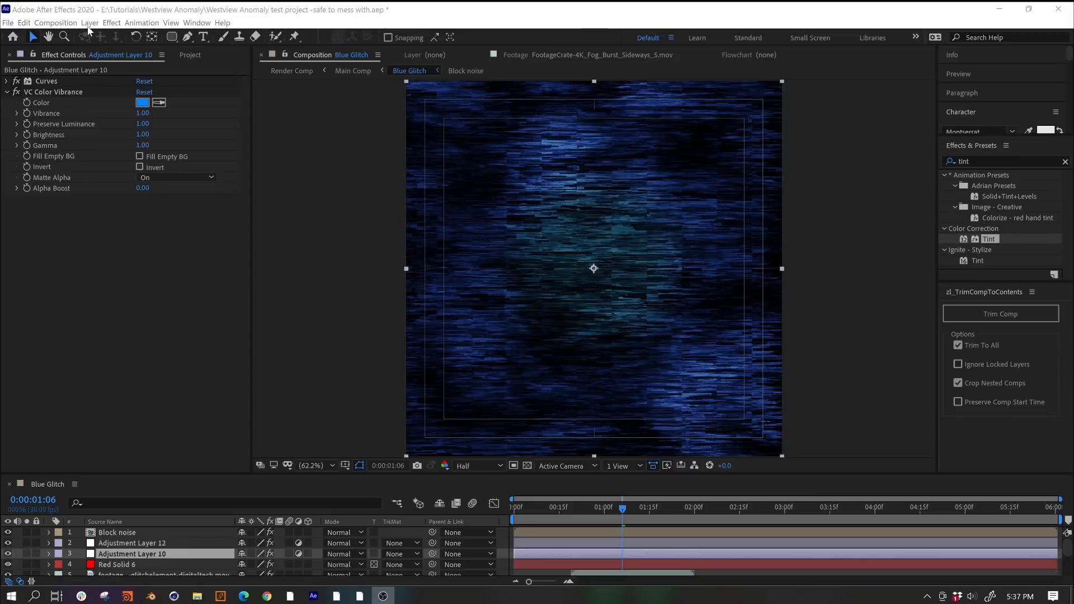
# Add a new adjustment layer at the top of the Blue Glitch composition and apply Fast Box Blur to it
pyautogui.click(89, 24)
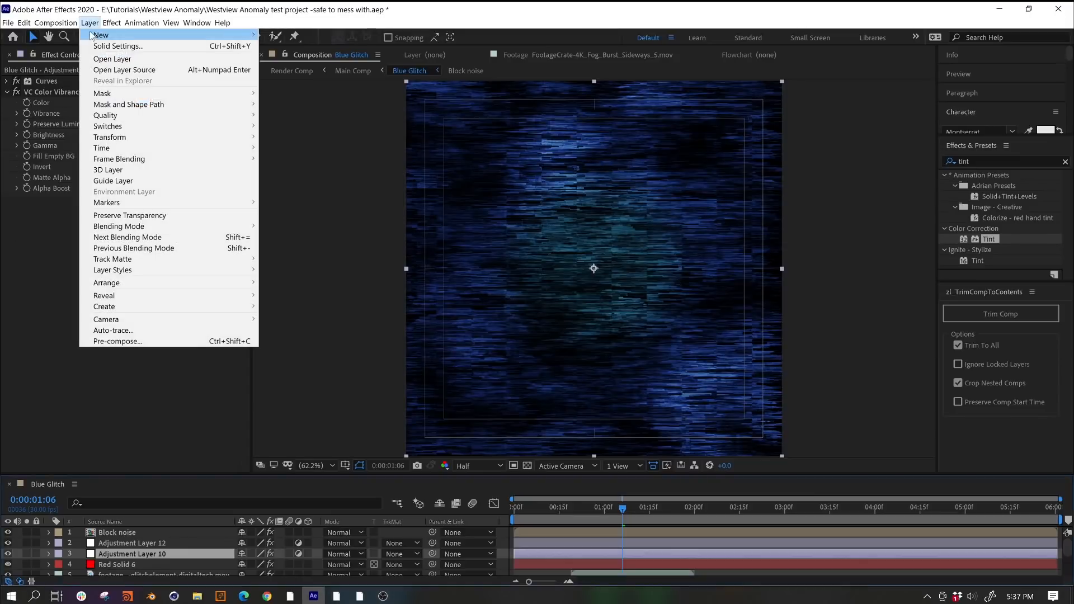
pyautogui.moveTo(109, 38)
pyautogui.click(336, 103)
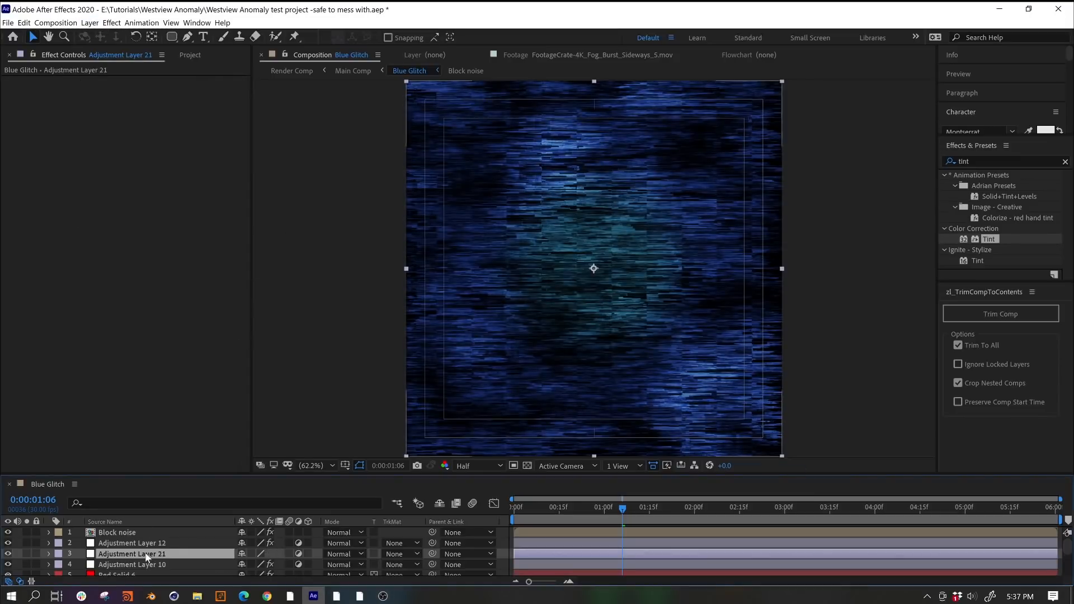
pyautogui.moveTo(149, 534); pyautogui.dragTo(149, 529)
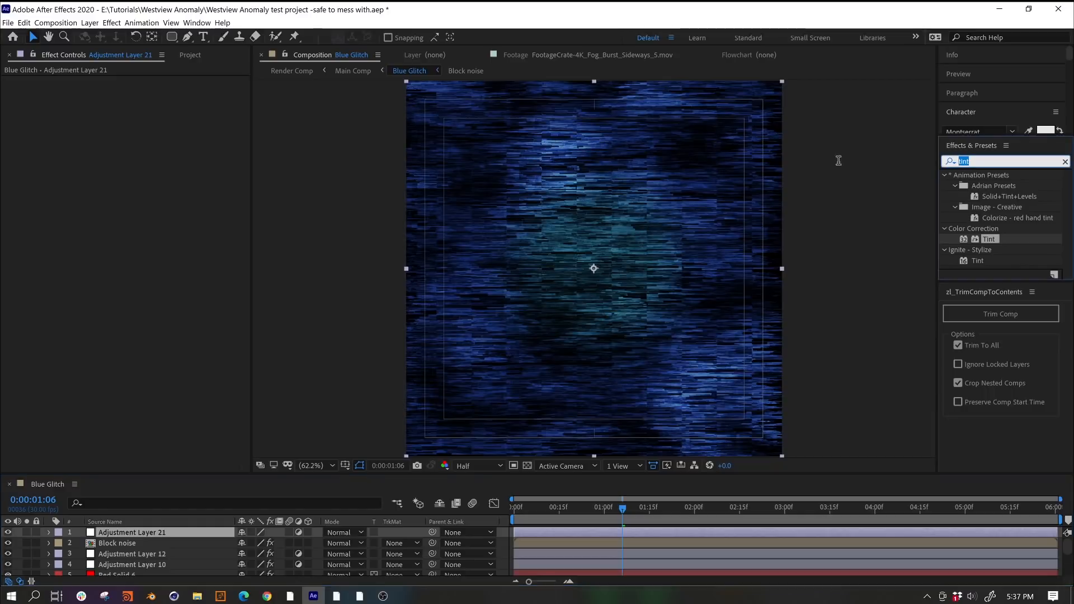
pyautogui.moveTo(954, 223); pyautogui.dragTo(166, 530)
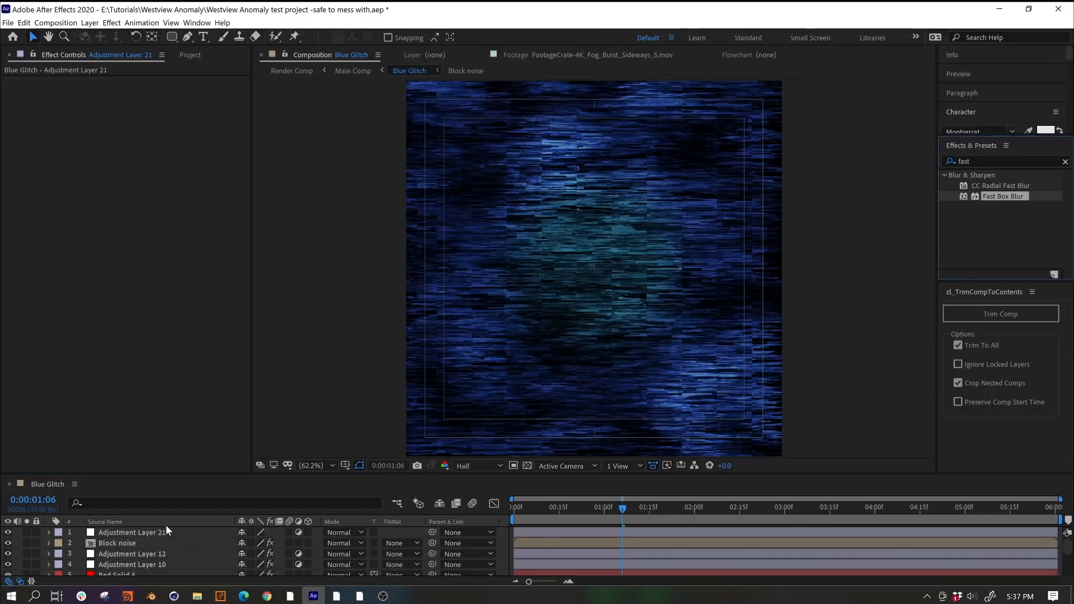
pyautogui.moveTo(263, 474); pyautogui.dragTo(223, 533)
pyautogui.click(227, 113)
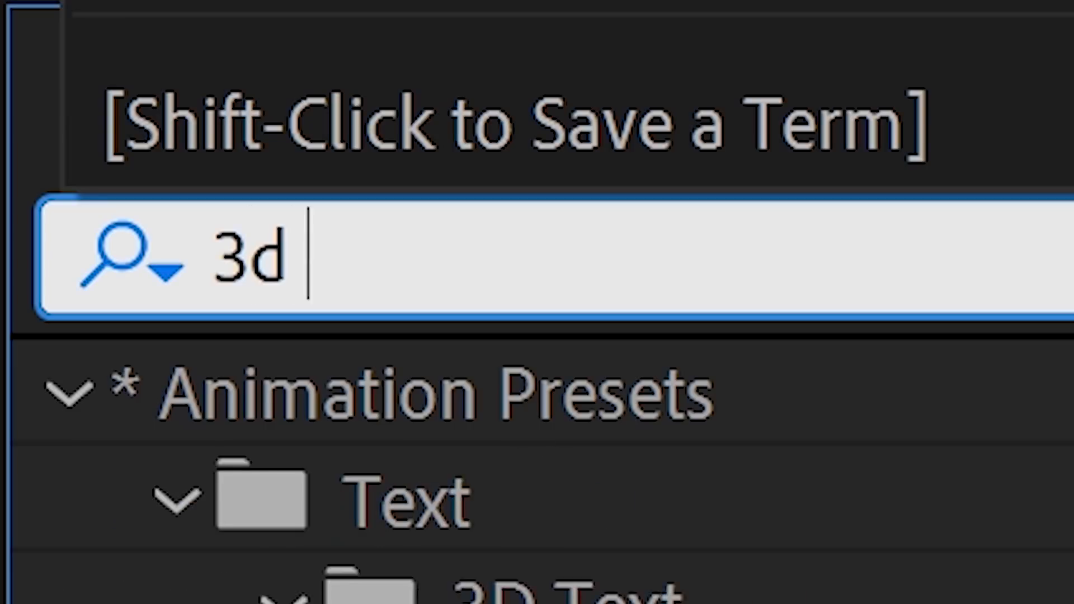
# Find the 3D Camera Tracker effect and create a tracker camera and null from the base footage's track points in Main Comp
pyautogui.write('camera tra')
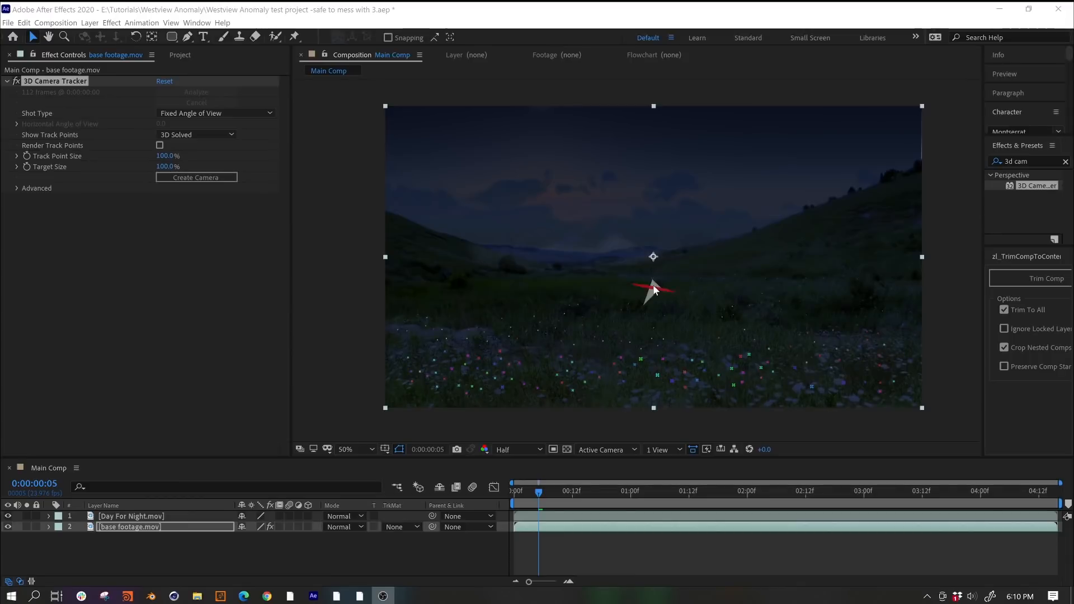
pyautogui.rightClick(659, 287)
pyautogui.click(689, 312)
# Add Bulge Pixel.mov to Main Comp as a 3D layer parented to the track null, resize it and raise it
pyautogui.moveTo(53, 199); pyautogui.dragTo(122, 527)
pyautogui.moveTo(681, 268); pyautogui.dragTo(731, 221)
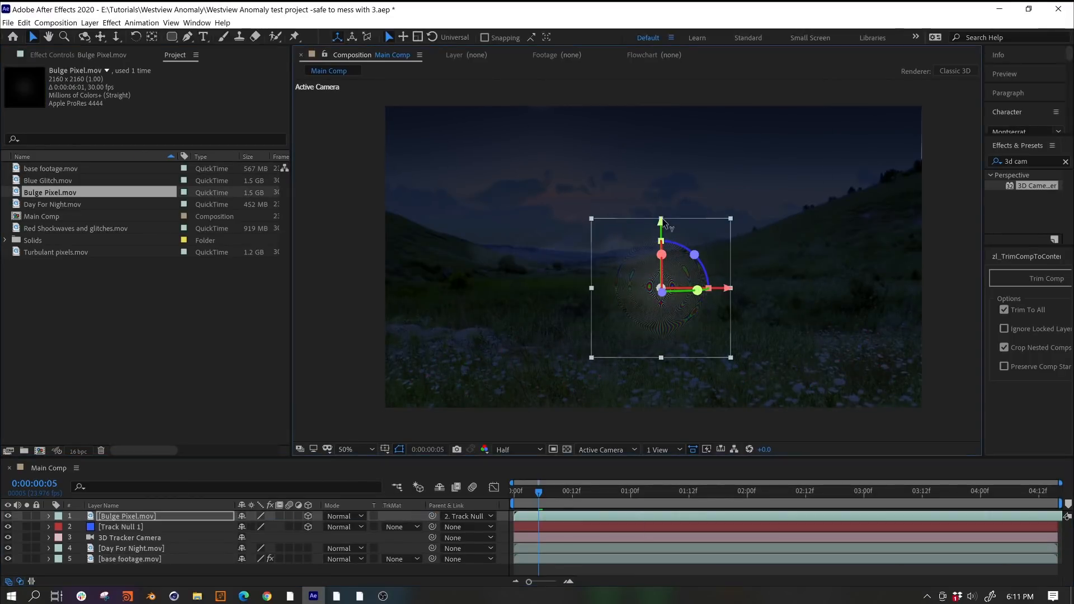
pyautogui.moveTo(661, 221); pyautogui.dragTo(661, 199)
# Draw a rectangular mask on Bulge Pixel.mov covering the area above the horizon and feather it 479 pixels
pyautogui.click(172, 37)
pyautogui.moveTo(534, 145); pyautogui.dragTo(778, 274)
pyautogui.press('v')
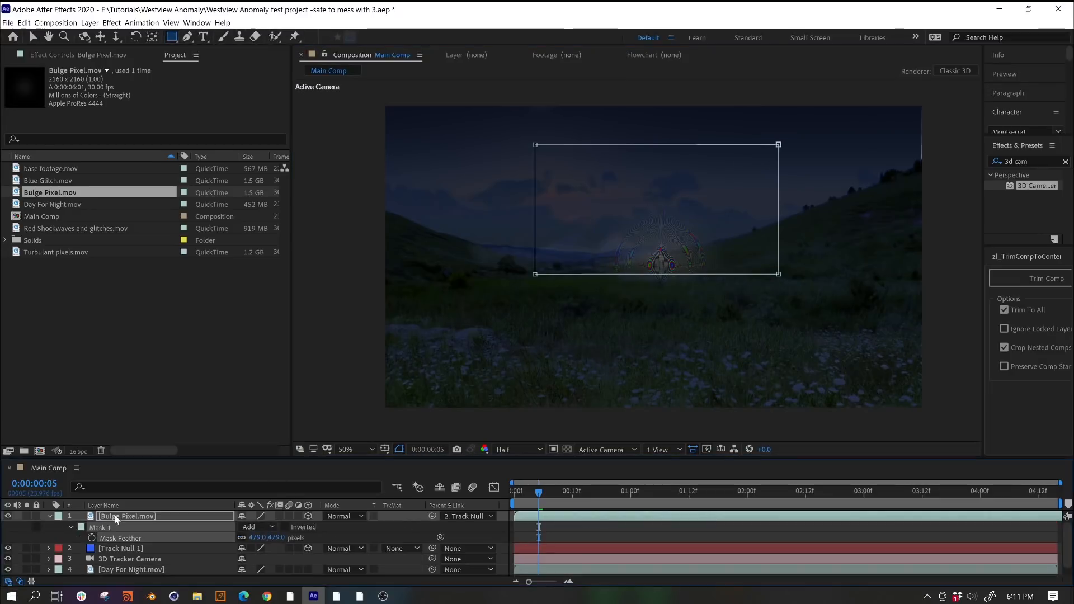
pyautogui.press('f')
# Preview Main Comp from the start, fitted to the viewer, and set the Bulge Pixel mask feather to 290 pixels
pyautogui.moveTo(539, 492); pyautogui.dragTo(513, 493)
pyautogui.press('space')
pyautogui.click(356, 450)
pyautogui.click(358, 240)
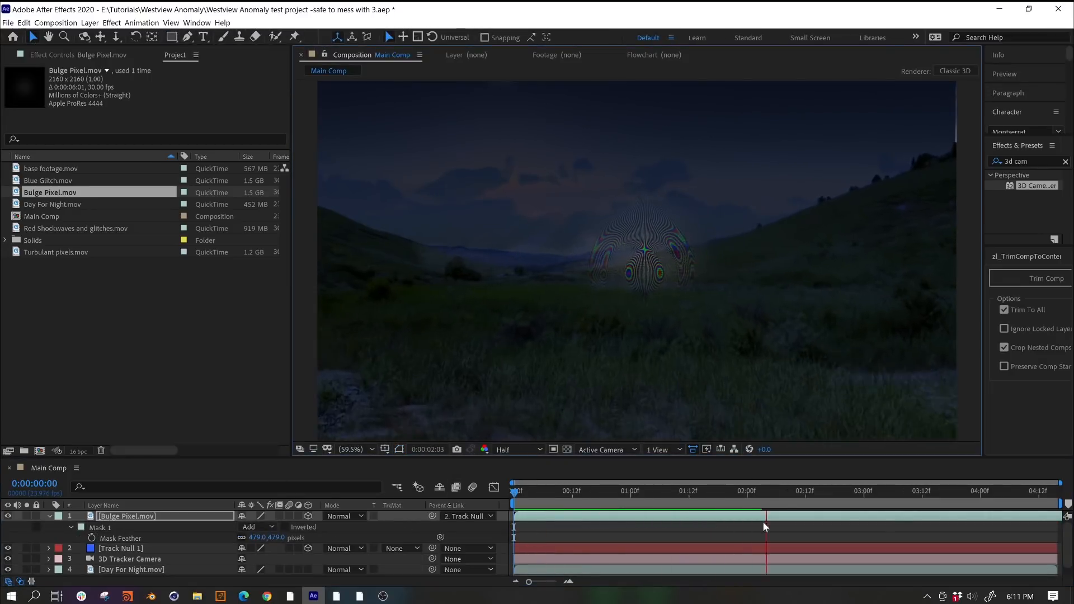
pyautogui.click(839, 492)
pyautogui.moveTo(252, 537); pyautogui.dragTo(147, 532)
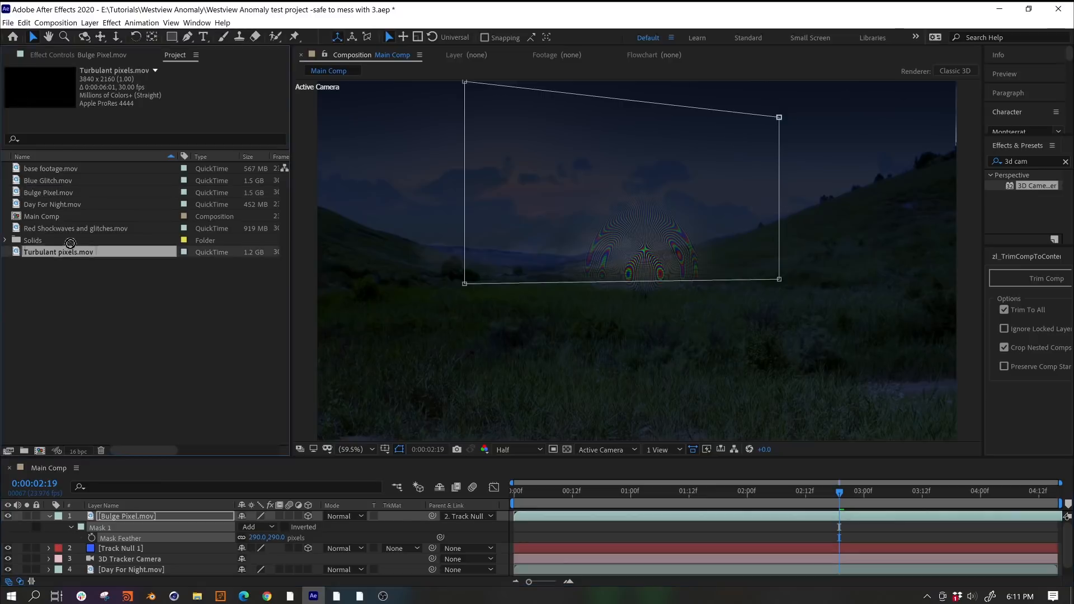
# Add Turbulent pixels.mov as a 3D layer parented to Bulge Pixel with Overlay blending, and set Bulge Pixel to Soft Light
pyautogui.moveTo(47, 257); pyautogui.dragTo(357, 520)
pyautogui.moveTo(195, 533); pyautogui.dragTo(196, 529)
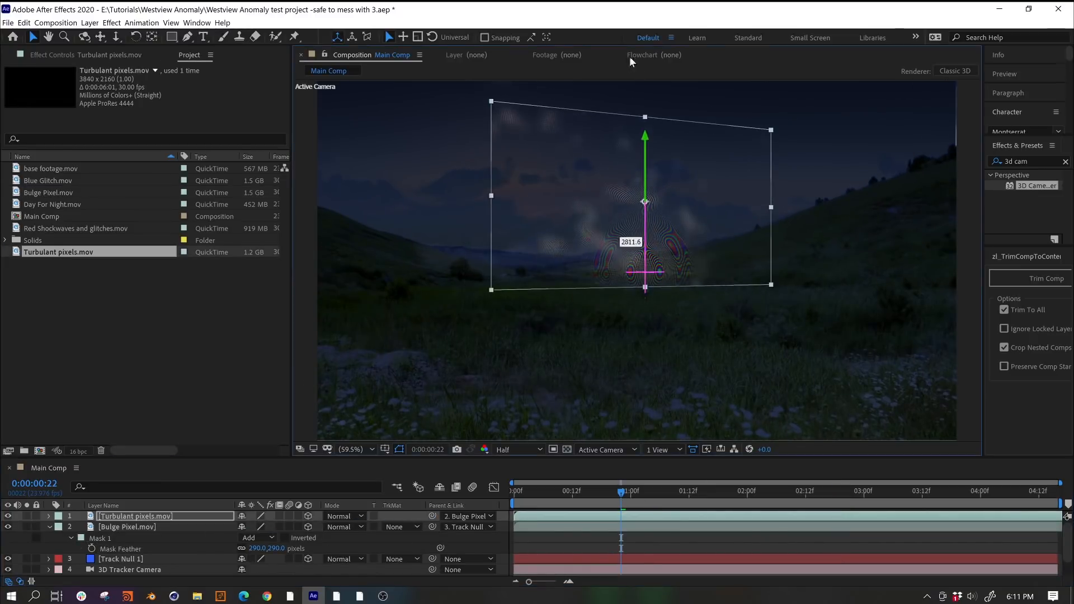
pyautogui.click(351, 516)
pyautogui.click(344, 291)
pyautogui.click(342, 527)
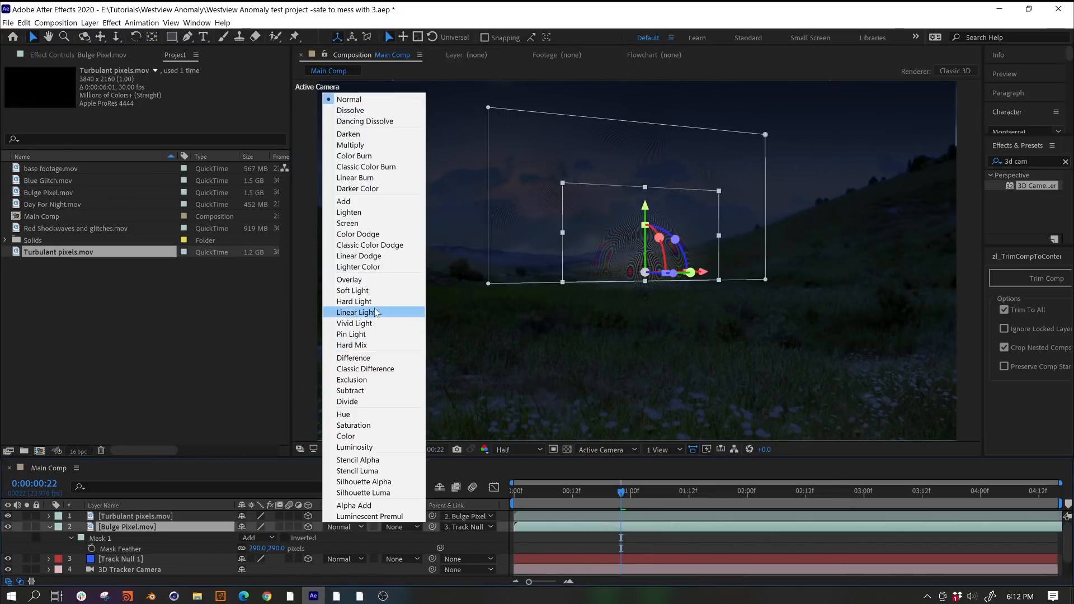
pyautogui.click(344, 302)
# Duplicate the Turbulent pixels layer, reposition it in the sky, and start the top copy just after one second
pyautogui.hotkey('ctrl', 'd')
pyautogui.moveTo(702, 157); pyautogui.dragTo(572, 145)
pyautogui.press('space')
pyautogui.click(562, 491)
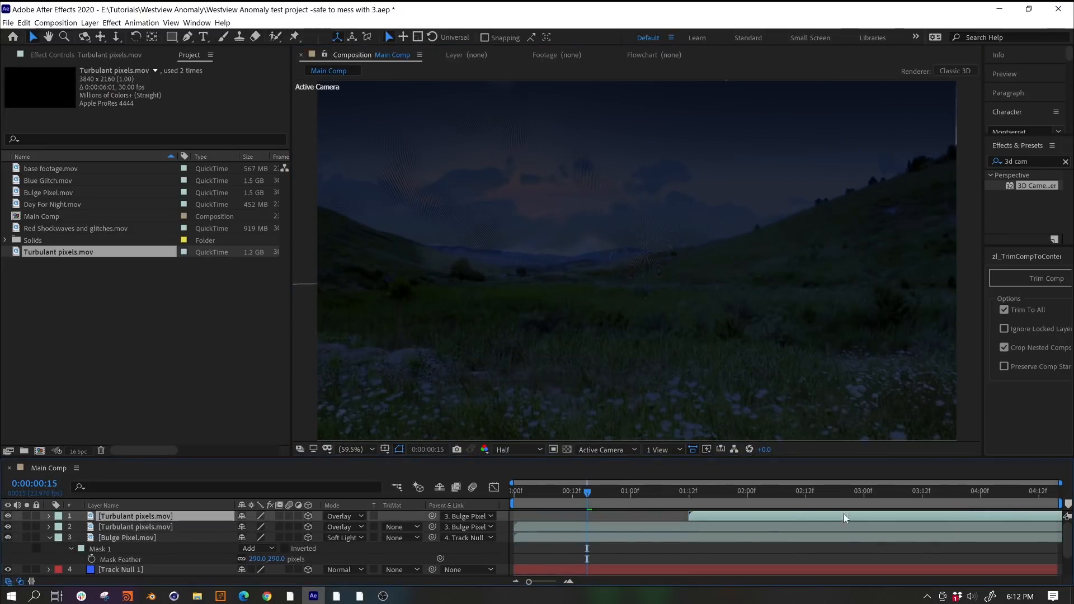
pyautogui.moveTo(844, 515); pyautogui.dragTo(800, 516)
# Move the two Turbulent pixels layers horizontally to spread them further across the sky
pyautogui.click(718, 492)
pyautogui.moveTo(839, 148); pyautogui.dragTo(866, 145)
pyautogui.click(783, 527)
pyautogui.moveTo(565, 126); pyautogui.dragTo(510, 118)
# Add Blue Glitch.mov on top as a 3D layer parented to a Turbulent pixels layer, with Overlay blending
pyautogui.moveTo(47, 180); pyautogui.dragTo(484, 200)
pyautogui.click(308, 517)
pyautogui.moveTo(433, 516); pyautogui.dragTo(205, 526)
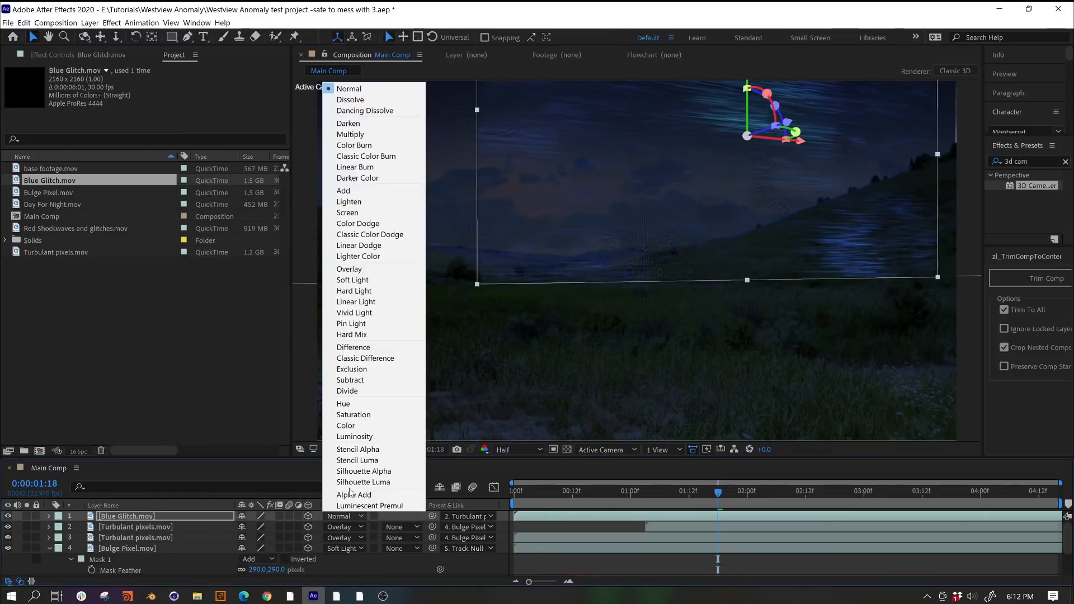
pyautogui.click(343, 190)
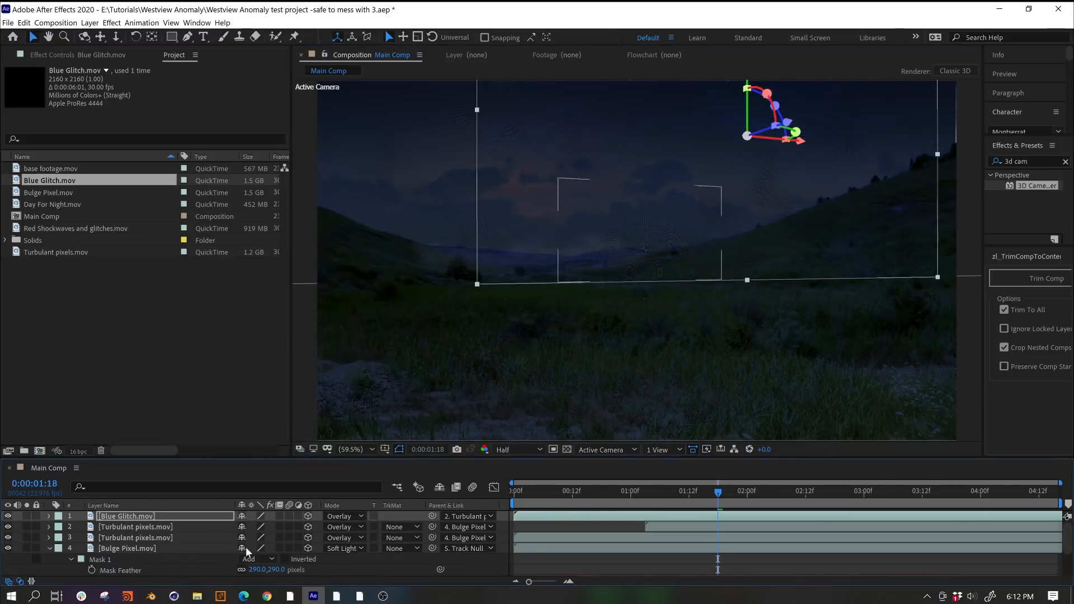
# Shift Blue Glitch across the sky, layer an Add copy over a Multiply one, and lower the Add copy's opacity to about 38%
pyautogui.moveTo(803, 142); pyautogui.dragTo(548, 129)
pyautogui.press('t')
pyautogui.moveTo(243, 528); pyautogui.dragTo(206, 527)
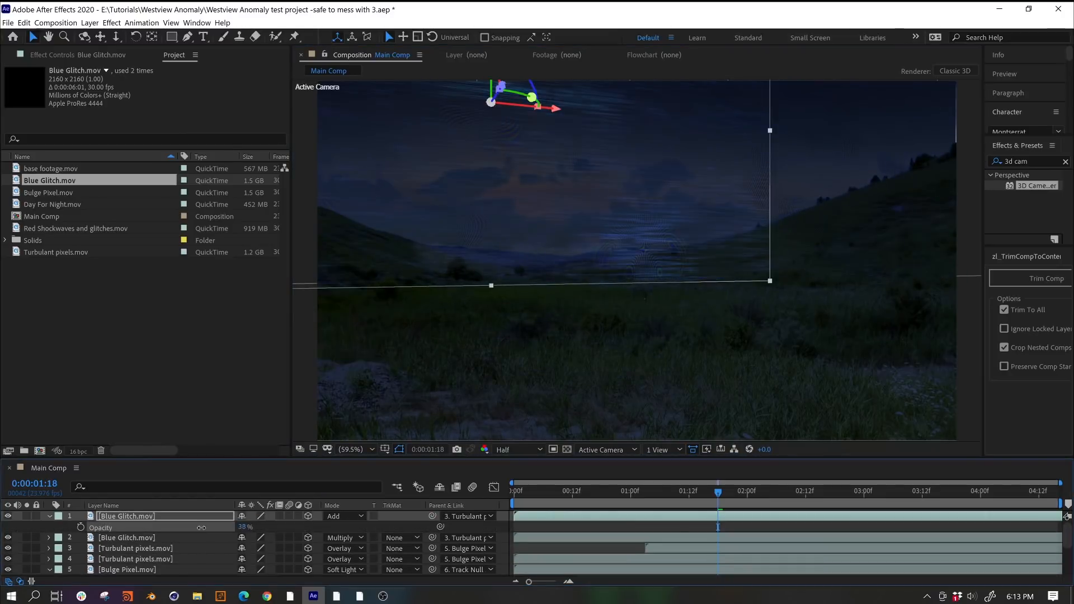
# Preview from the start and soften the top Blue Glitch layer's mask with an 822-pixel feather
pyautogui.moveTo(717, 491); pyautogui.dragTo(513, 492)
pyautogui.press('space')
pyautogui.press('m')
pyautogui.press('m')
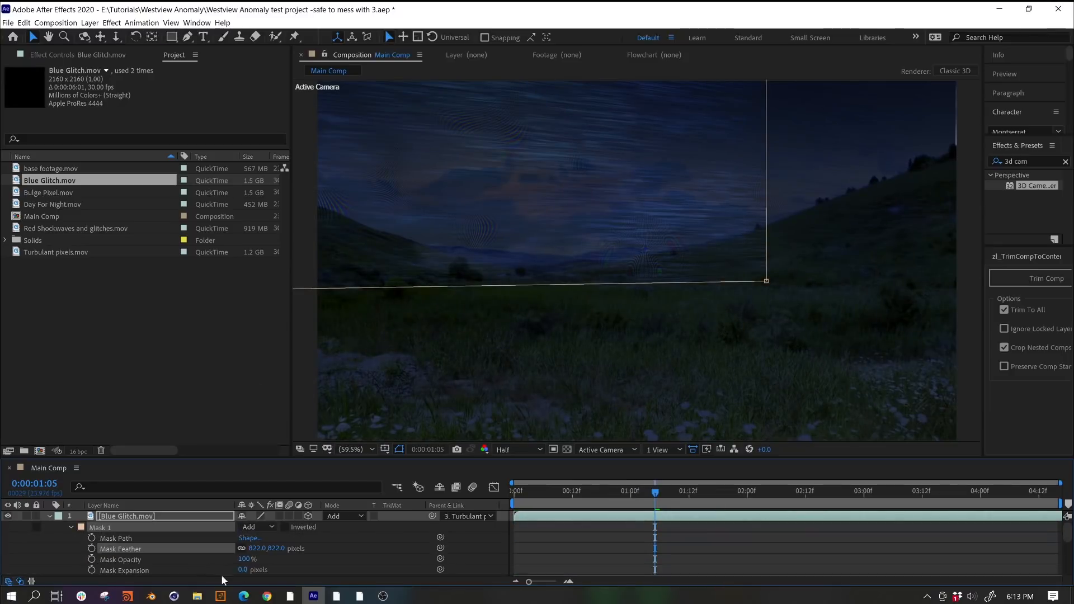
# Duplicate the top Blue Glitch layer at frame 0:00:00:16 and reposition the copy in the sky
pyautogui.click(589, 492)
pyautogui.moveTo(590, 495); pyautogui.dragTo(592, 496)
pyautogui.click(127, 516)
pyautogui.hotkey('ctrl', 'd')
pyautogui.moveTo(521, 189); pyautogui.dragTo(509, 247)
pyautogui.moveTo(551, 180); pyautogui.dragTo(590, 162)
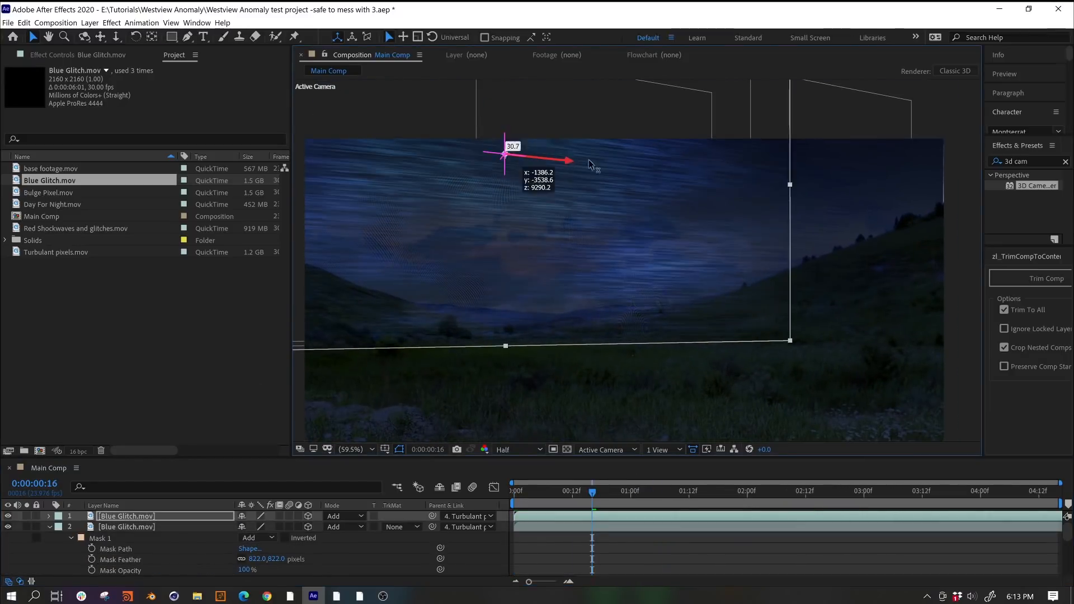
# Try Hard Light and Linear Light on the new Blue Glitch copy, settle on Difference blending, and preview the result
pyautogui.click(347, 517)
pyautogui.click(358, 290)
pyautogui.click(338, 515)
pyautogui.click(358, 302)
pyautogui.click(358, 515)
pyautogui.click(363, 347)
pyautogui.press('space')
pyautogui.click(679, 493)
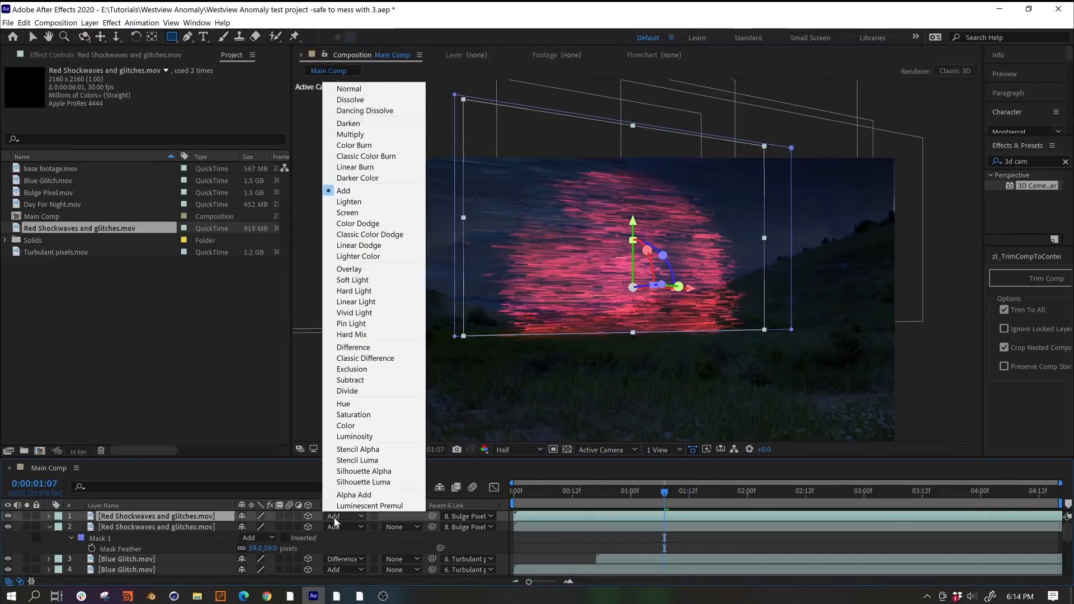
# Set the top Red Shockwaves and glitches layer to Lighten blending, scale it to 195.1%, and nudge it vertically
pyautogui.click(347, 212)
pyautogui.click(342, 516)
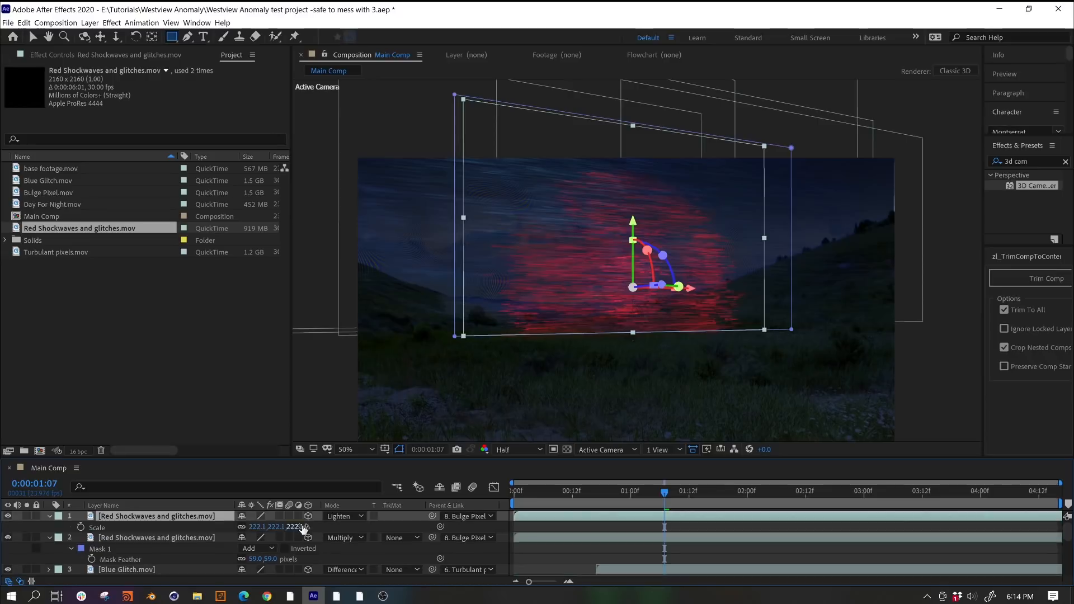
pyautogui.moveTo(284, 528); pyautogui.dragTo(288, 529)
pyautogui.press('v')
pyautogui.moveTo(632, 231); pyautogui.dragTo(633, 234)
# Try Soft Light on the lower Red Shockwaves and glitches layer, and set its blending mode to Vivid Light
pyautogui.click(343, 538)
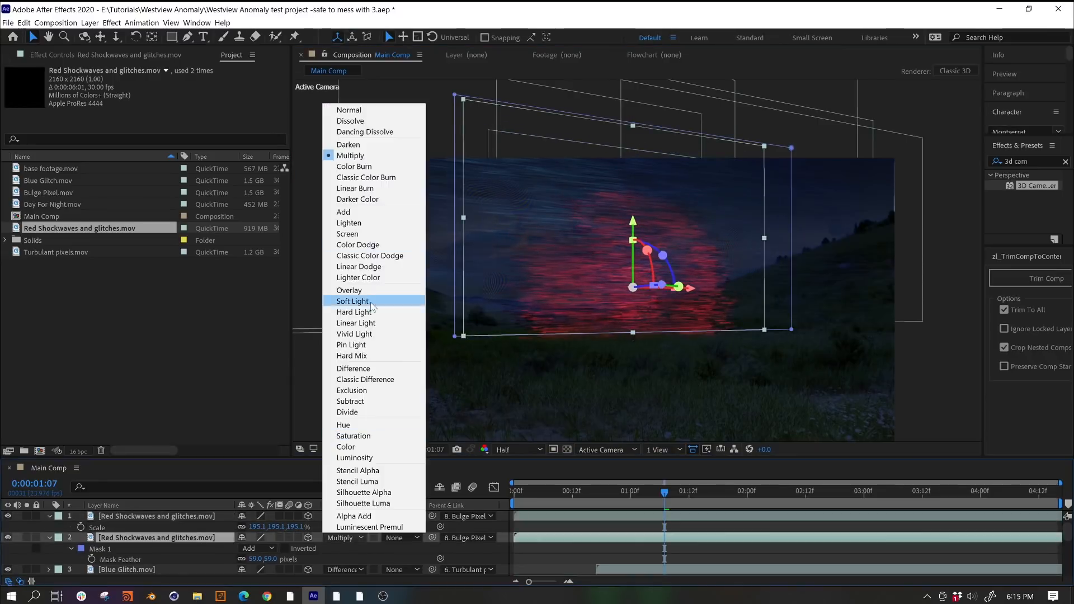
pyautogui.click(352, 301)
pyautogui.click(342, 537)
pyautogui.click(354, 334)
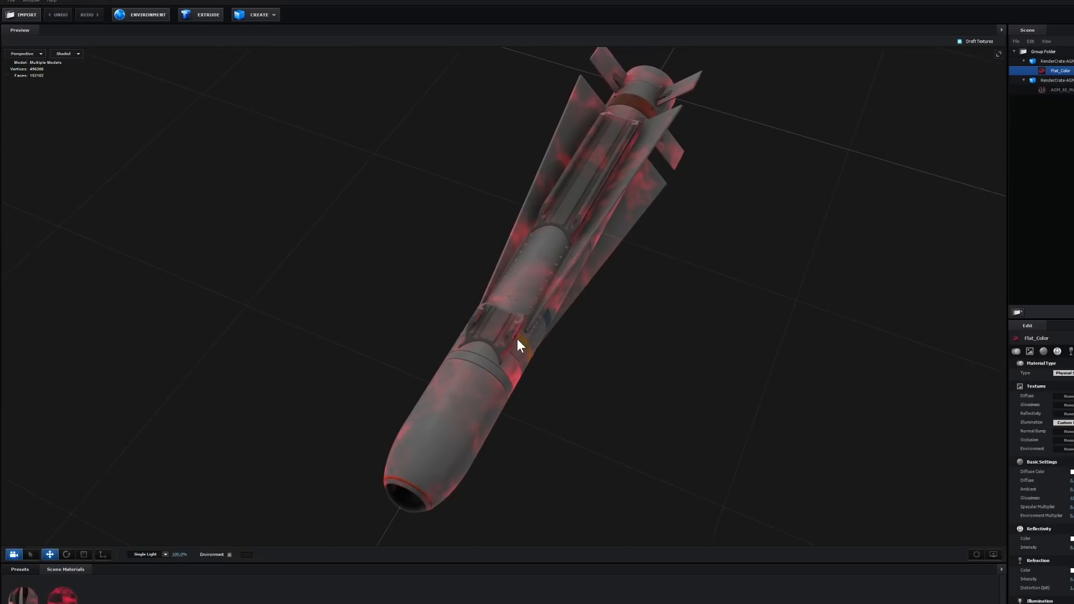
pyautogui.moveTo(517, 338)
pyautogui.mouseDown()
pyautogui.moveTo(485, 307)
pyautogui.moveTo(508, 336)
pyautogui.mouseUp()
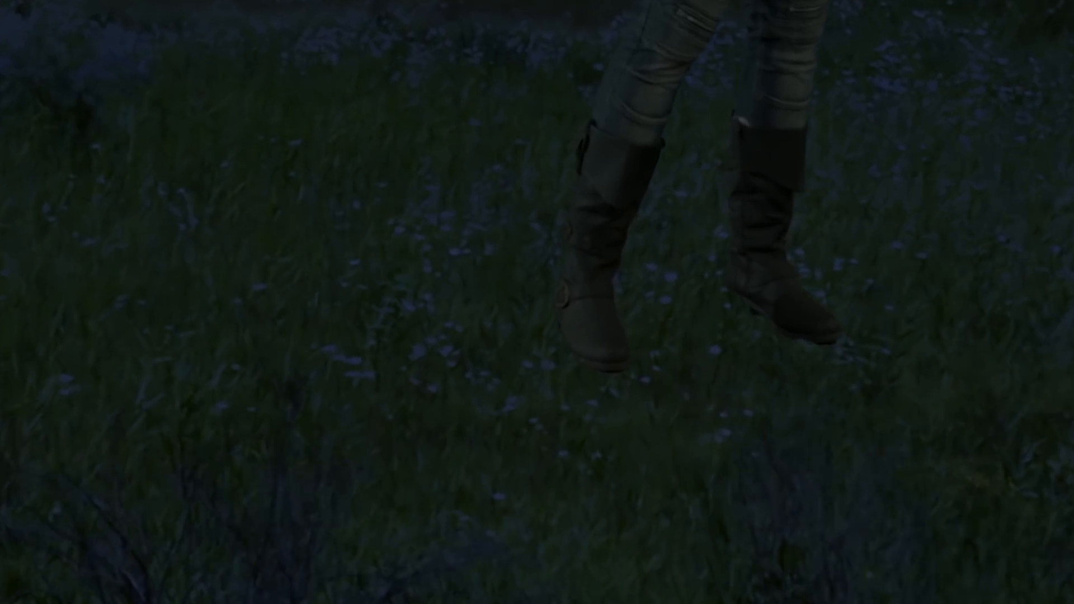
# Browse GraphicsCrate for Plant Texture 17 and pre-compose the plant image in Main Comp as Plant Matte
pyautogui.click(712, 259)
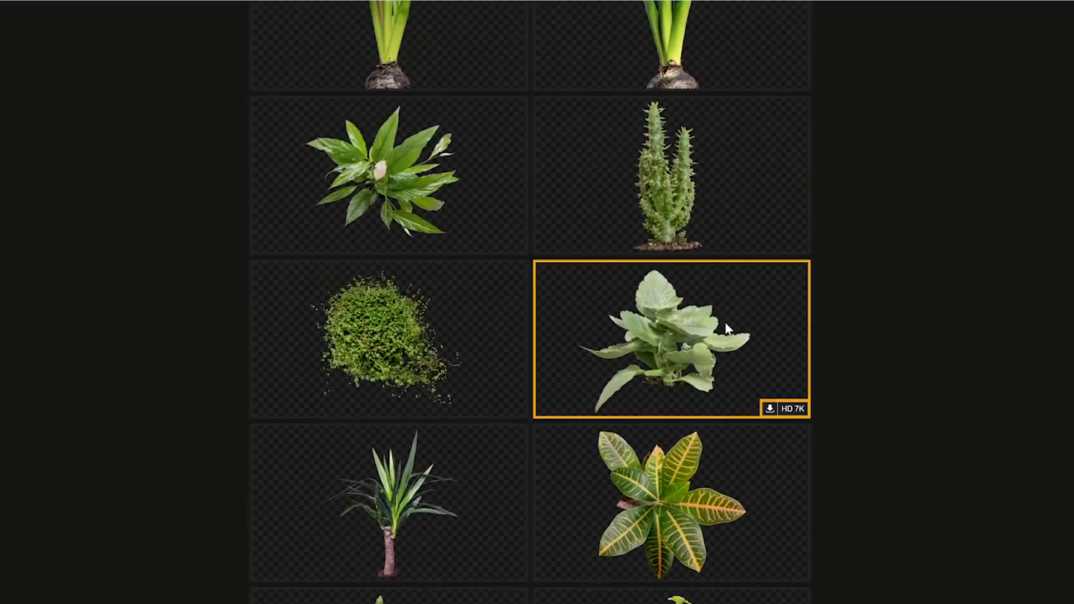
pyautogui.scroll(-5, 710, 400)
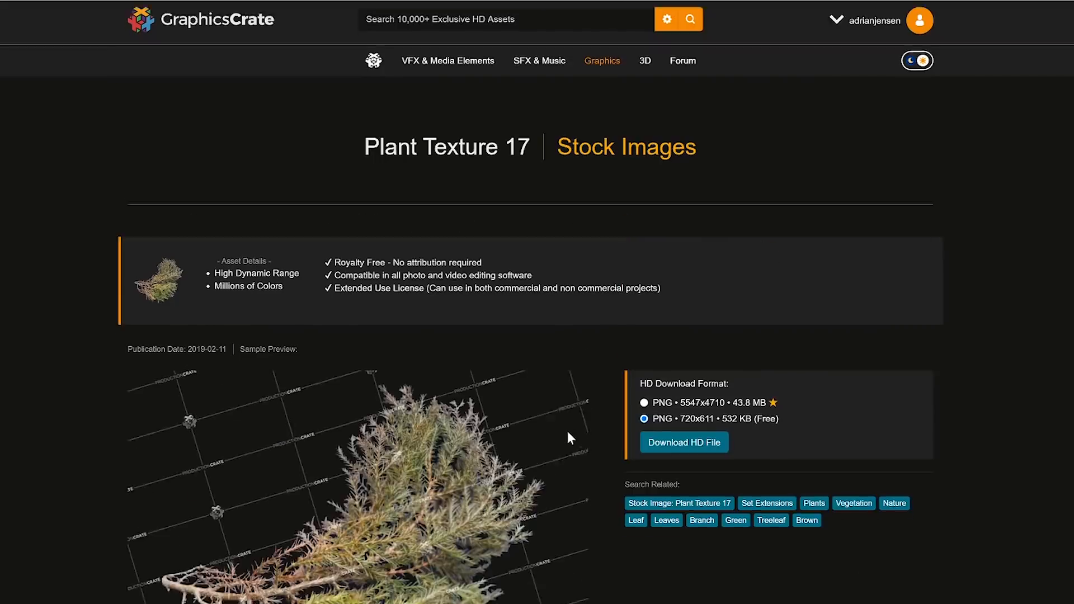
pyautogui.scroll(-4, 568, 431)
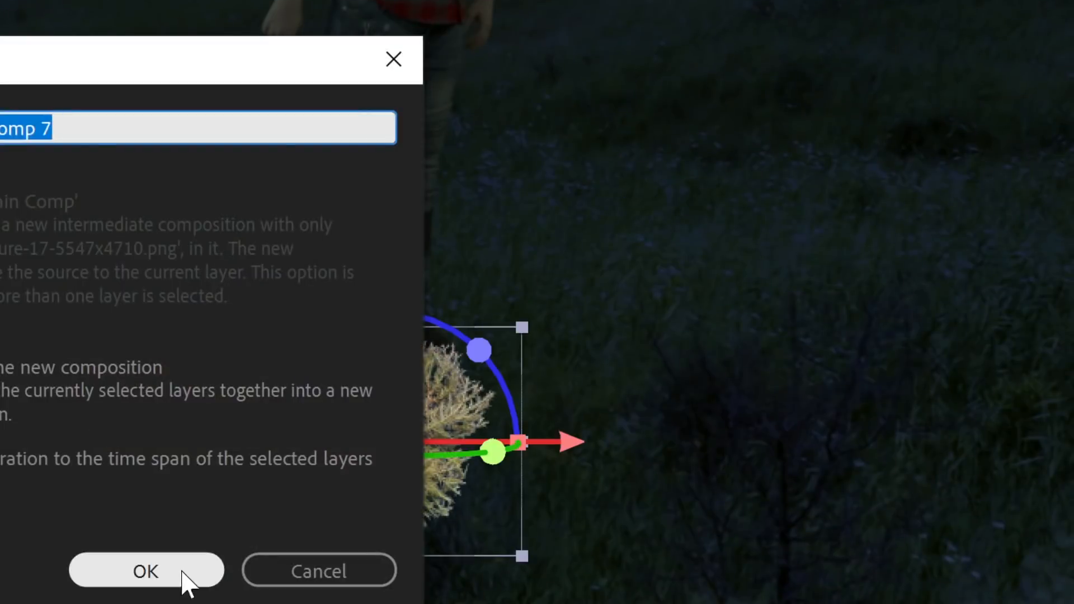
pyautogui.write('Plant Matte')
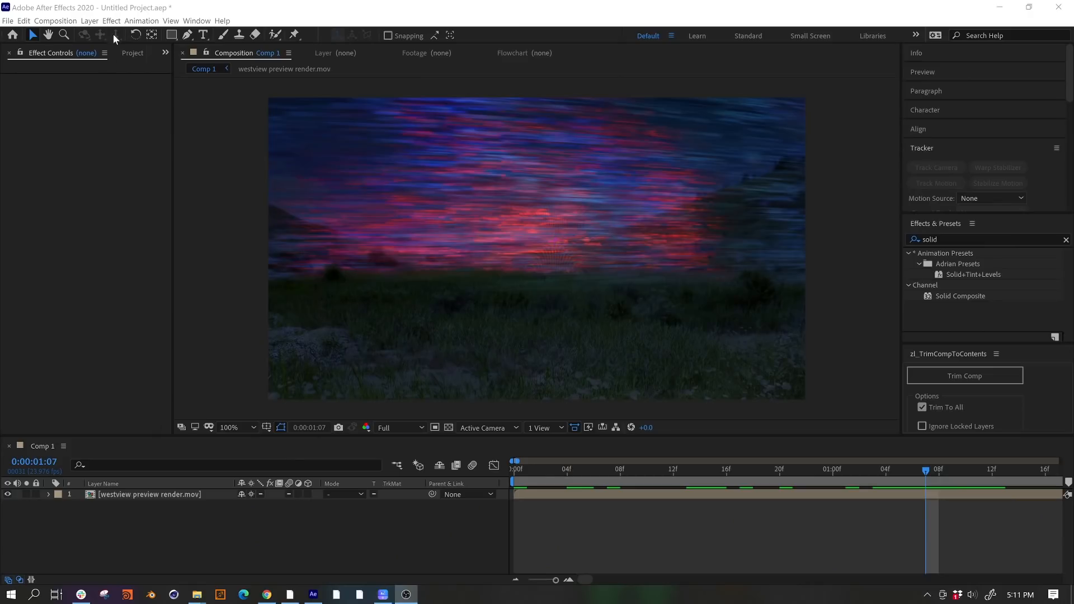
# Add a new adjustment layer above westview preview render.mov in Comp 1
pyautogui.click(89, 20)
pyautogui.moveTo(101, 33)
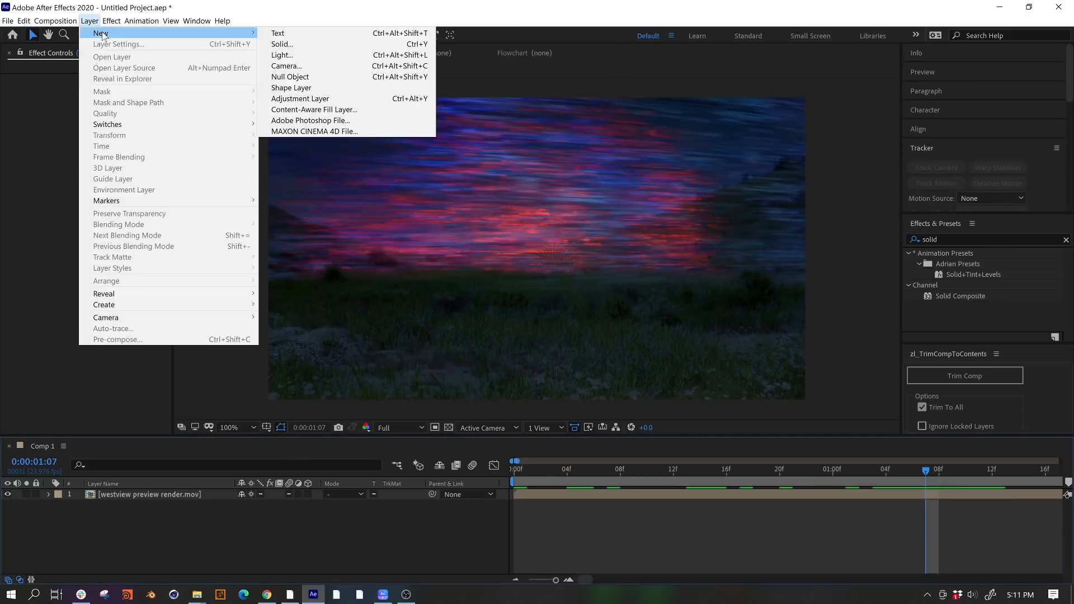
pyautogui.click(315, 101)
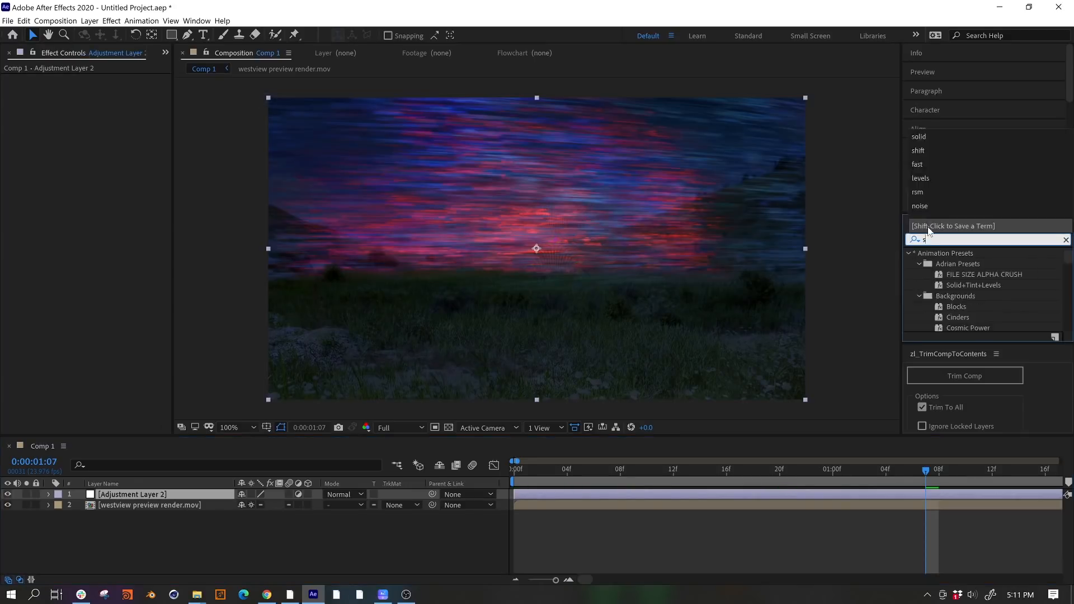
# Apply Shift Channels to Adjustment Layer 2 with alpha taken from Saturation, followed by a Solid Composite effect in black (000000)
pyautogui.moveTo(950, 267); pyautogui.dragTo(175, 106)
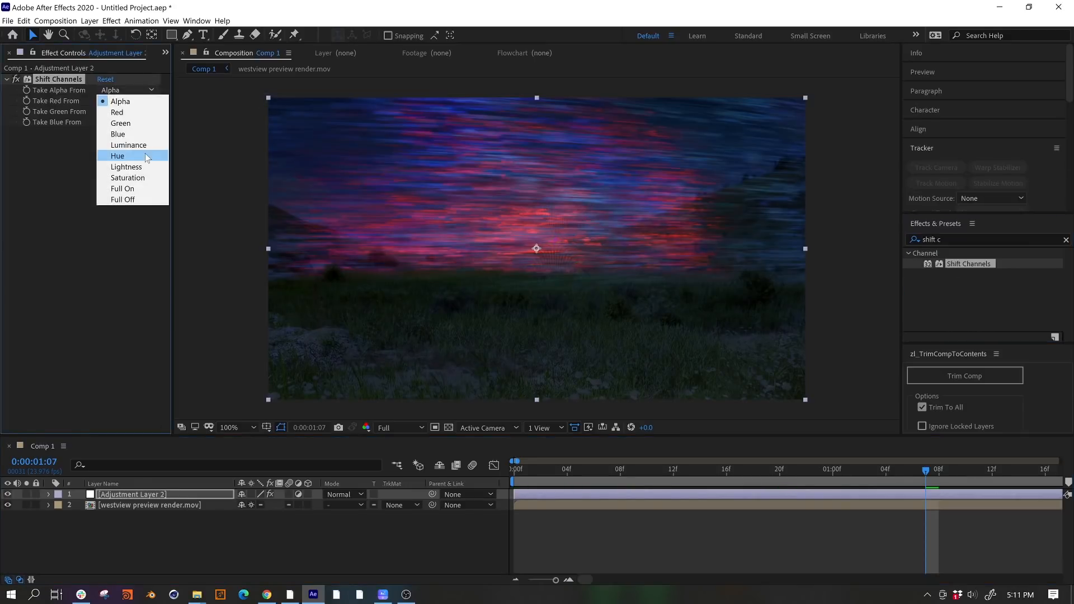
pyautogui.click(128, 178)
pyautogui.write('solid')
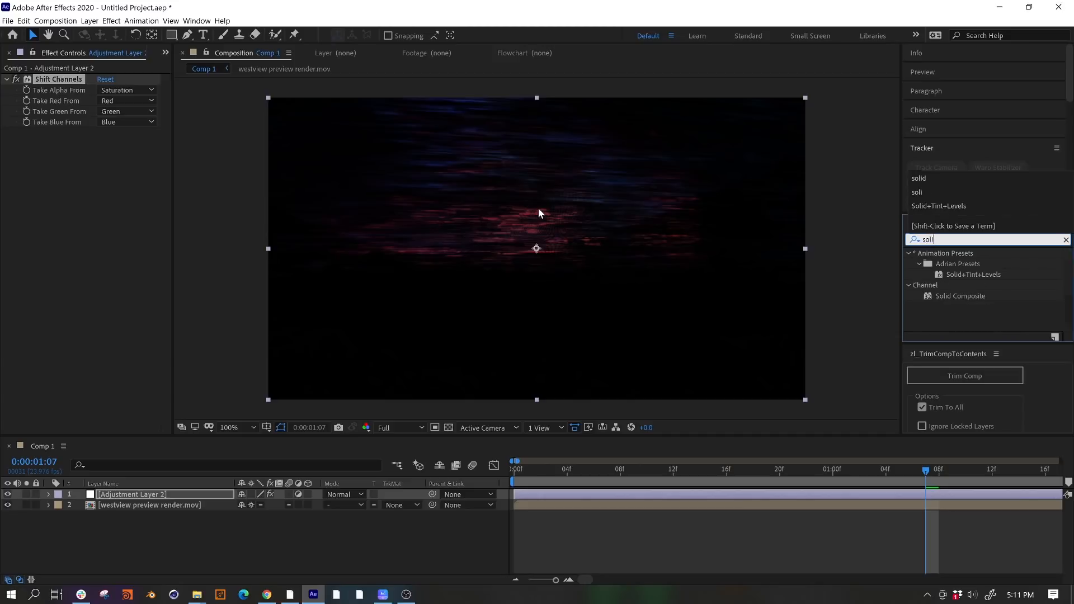
pyautogui.moveTo(960, 295); pyautogui.dragTo(105, 157)
pyautogui.click(105, 157)
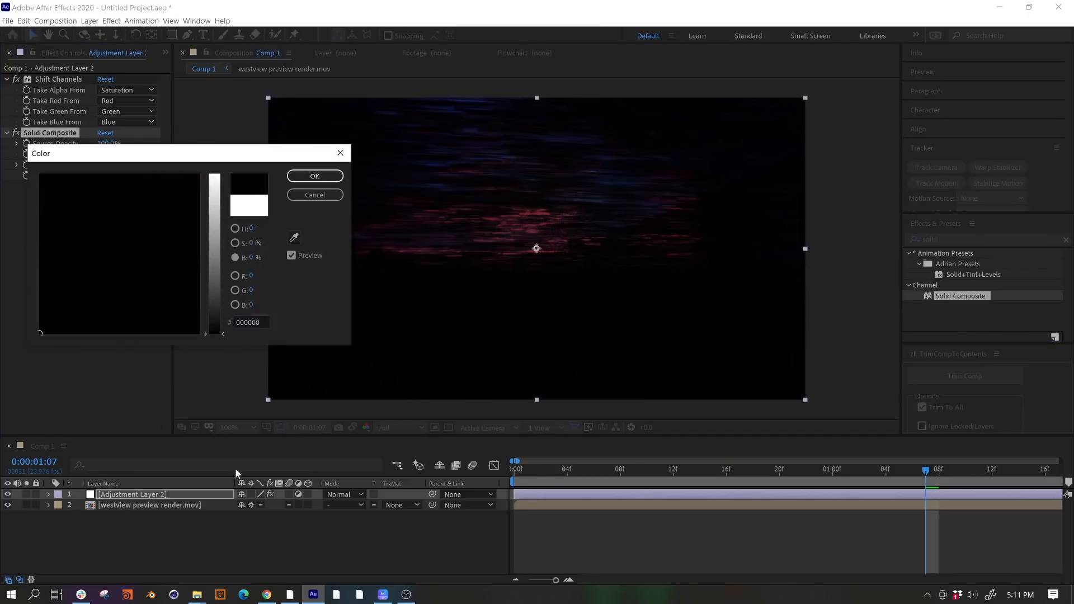
pyautogui.press('Return')
# Stack three Glow effects on Adjustment Layer 2 with thresholds 23.1%, 12.5% and 12.2%, giving the second a radius of 263 and the third 1000
pyautogui.moveTo(955, 326); pyautogui.dragTo(269, 235)
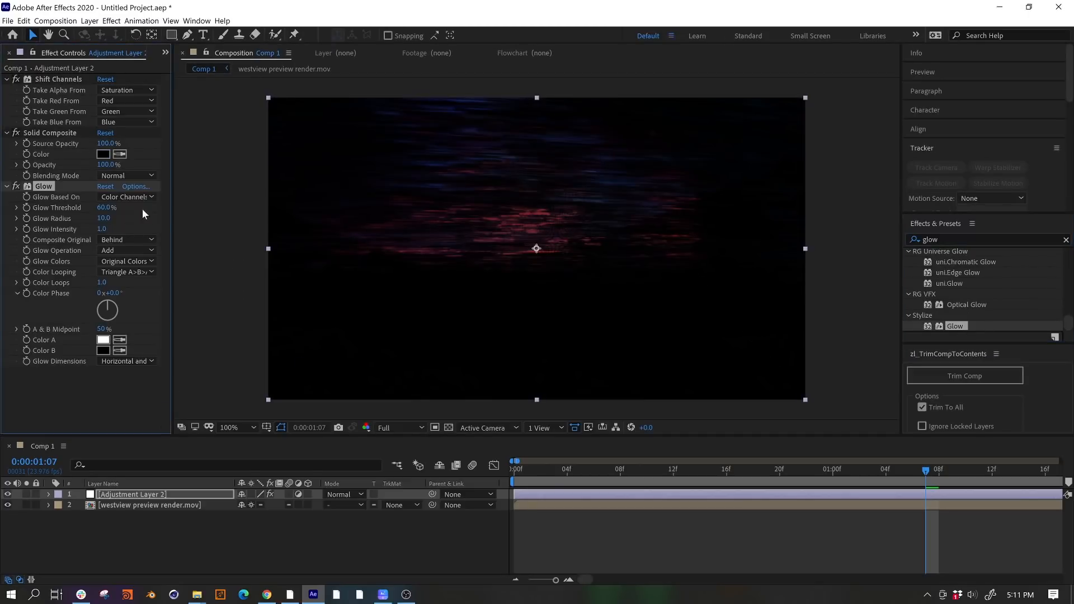
pyautogui.moveTo(81, 229); pyautogui.dragTo(70, 227)
pyautogui.moveTo(955, 327); pyautogui.dragTo(123, 391)
pyautogui.moveTo(107, 276); pyautogui.dragTo(250, 284)
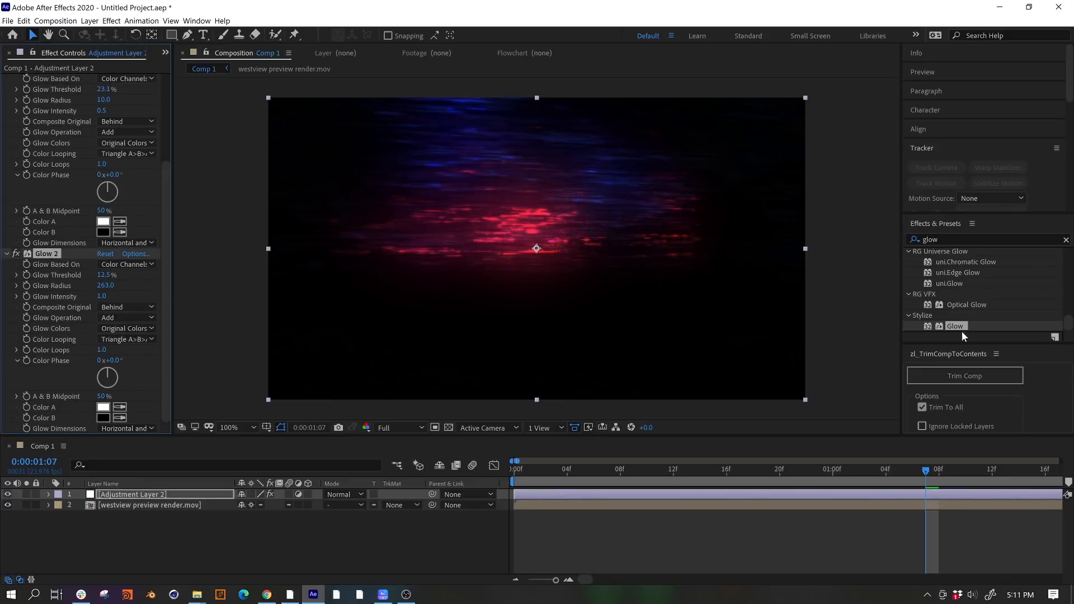
pyautogui.moveTo(106, 274); pyautogui.dragTo(247, 289)
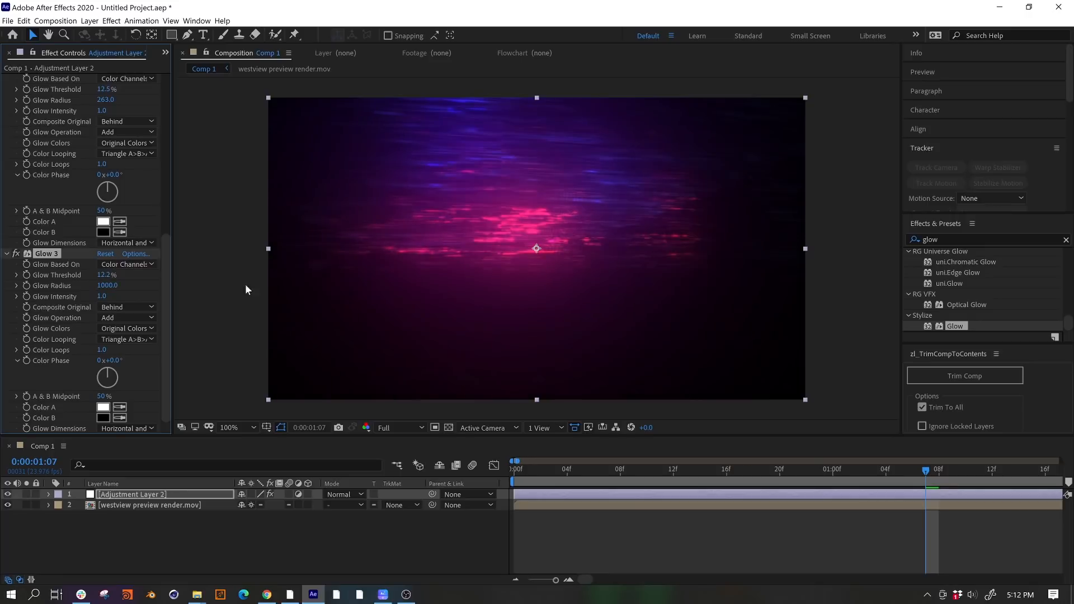
# Try Screen on Adjustment Layer 2, set its blending mode to Add with 62% opacity, and preview the composition
pyautogui.click(358, 495)
pyautogui.click(395, 190)
pyautogui.click(350, 494)
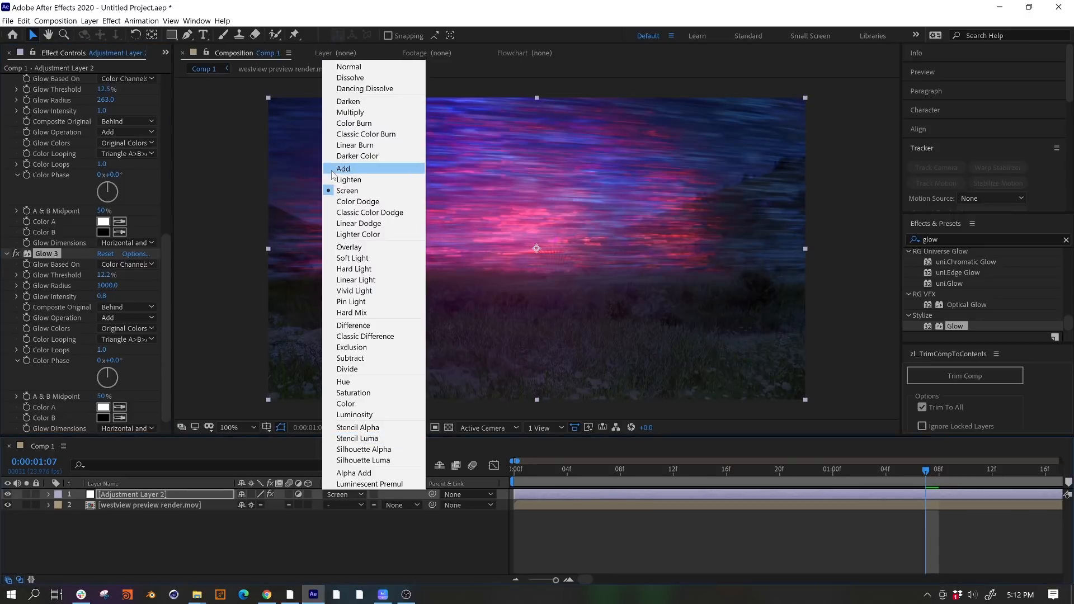
pyautogui.click(335, 169)
pyautogui.press('t')
pyautogui.moveTo(242, 506); pyautogui.dragTo(221, 505)
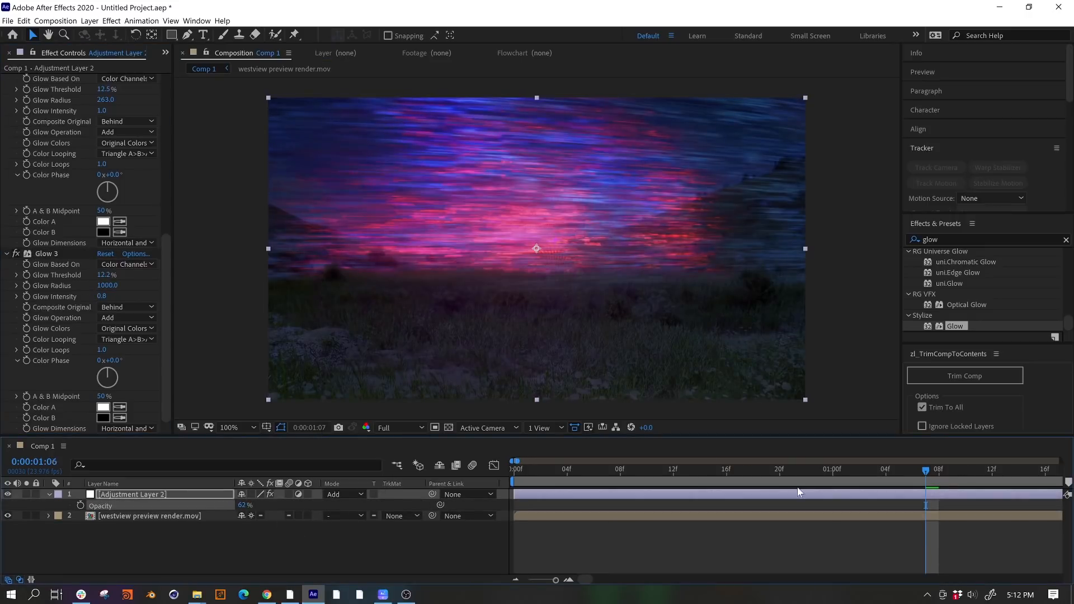
pyautogui.press('space')
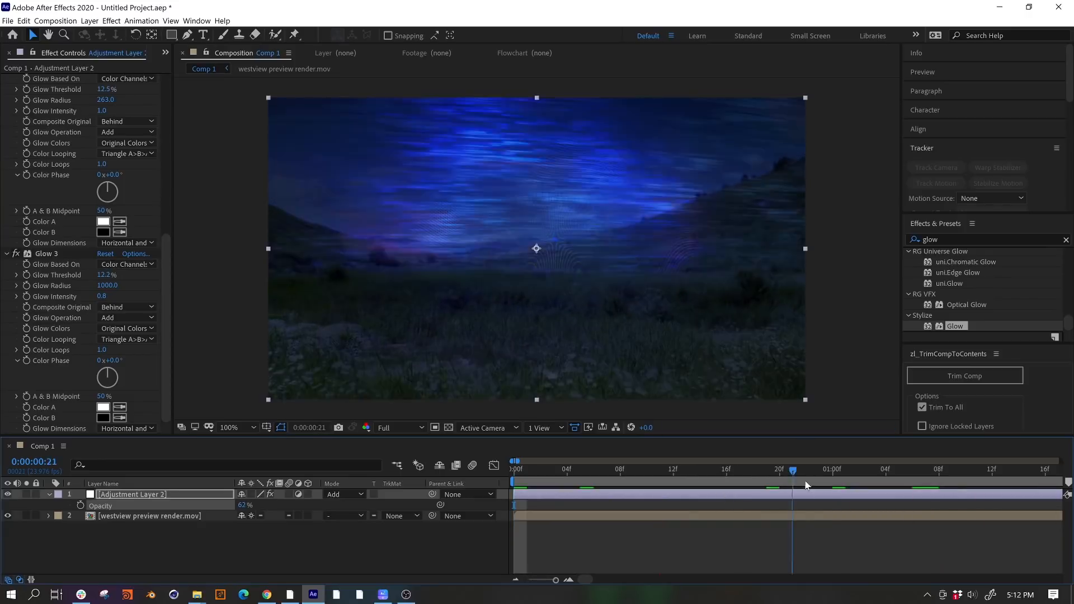
# Add a new adjustment layer above Adjustment Layer 2 in Comp 1, apply the Mojo II effect to it, and preview the grade
pyautogui.click(89, 21)
pyautogui.moveTo(112, 33)
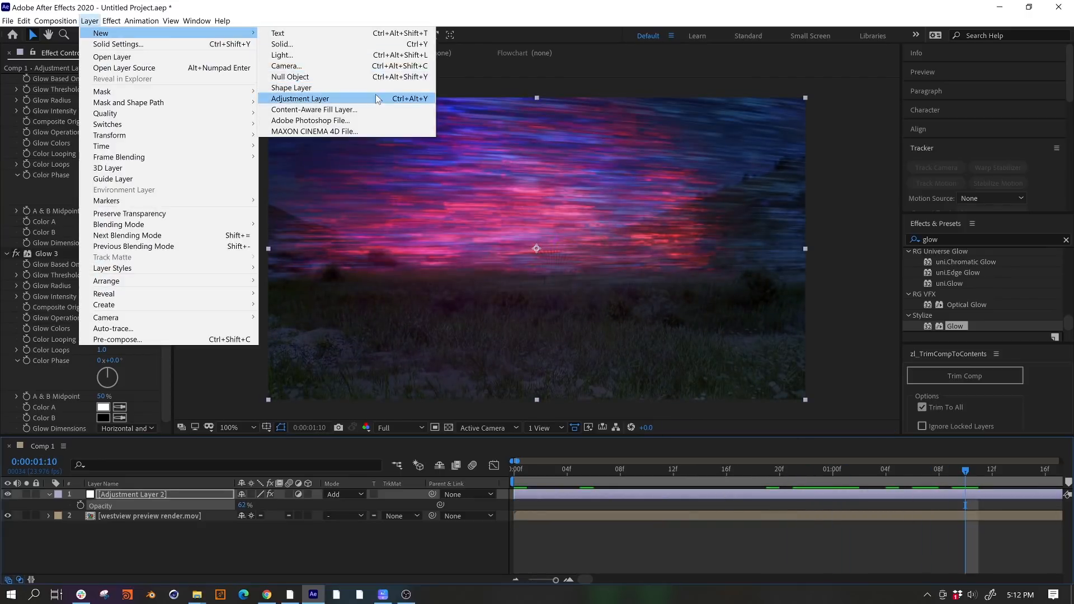
pyautogui.click(379, 99)
pyautogui.write('mojo')
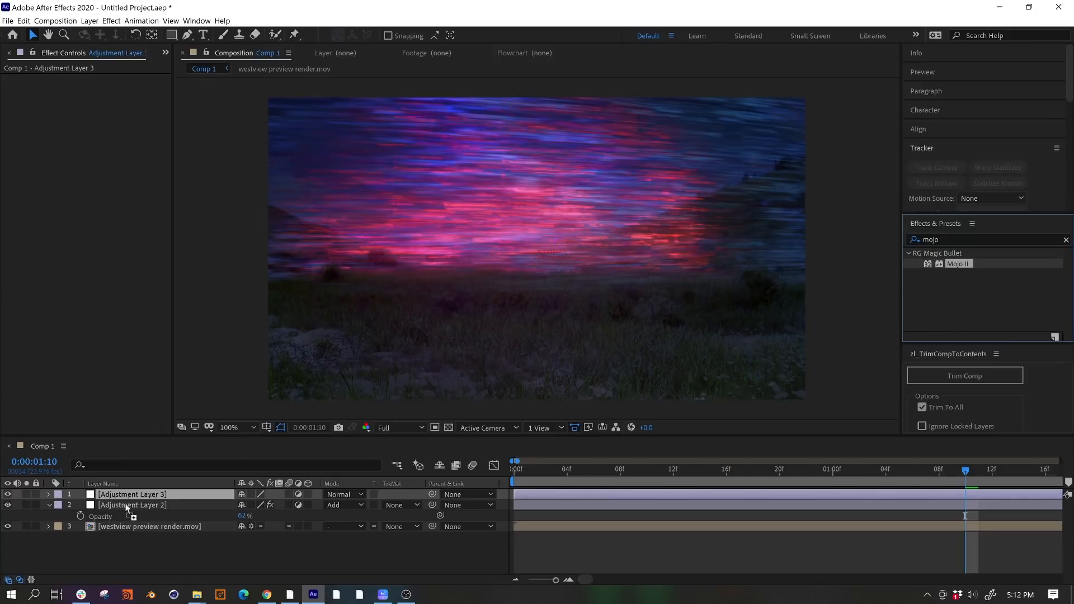
pyautogui.moveTo(127, 507); pyautogui.dragTo(156, 151)
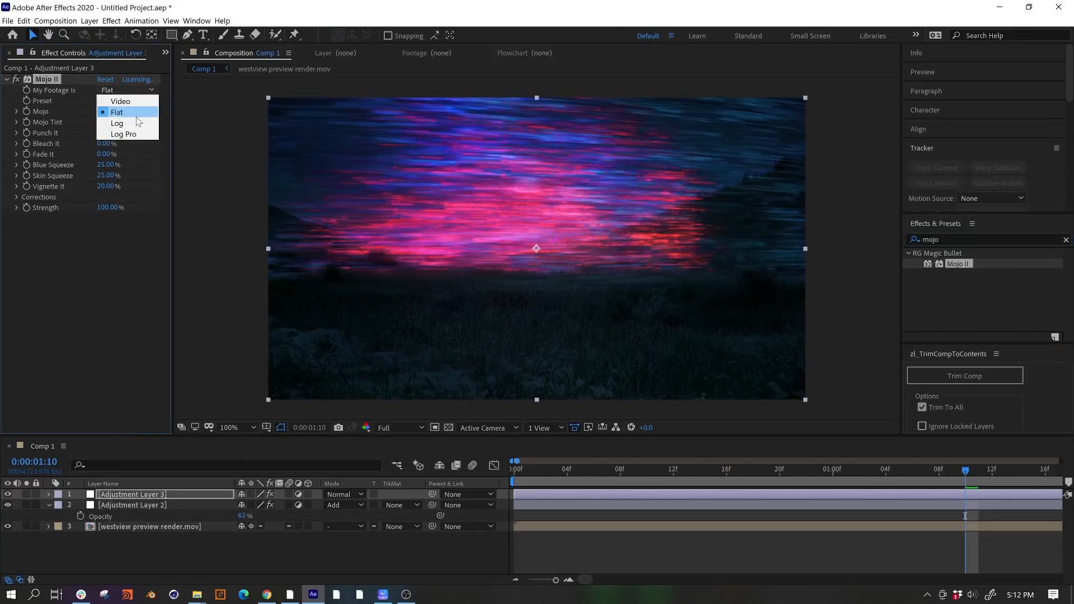
pyautogui.press('space')
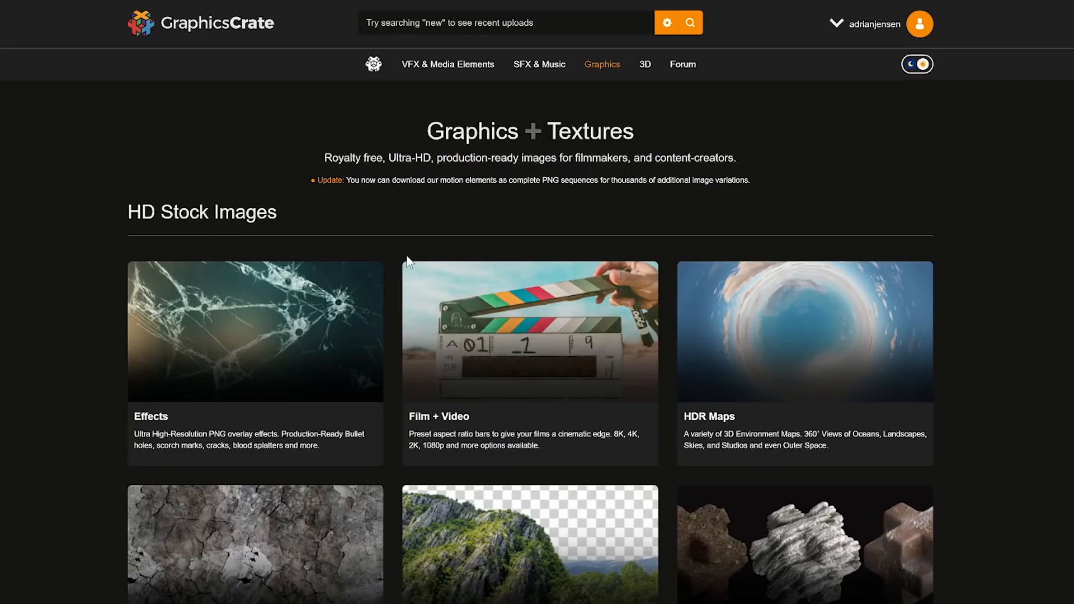
# Switch to GraphicsCrate and browse the Film and Video aspect ratio bars for the 2.35:1 4k Widescreen Cinema image
pyautogui.scroll(-1, 417, 266)
pyautogui.click(537, 262)
pyautogui.click(316, 331)
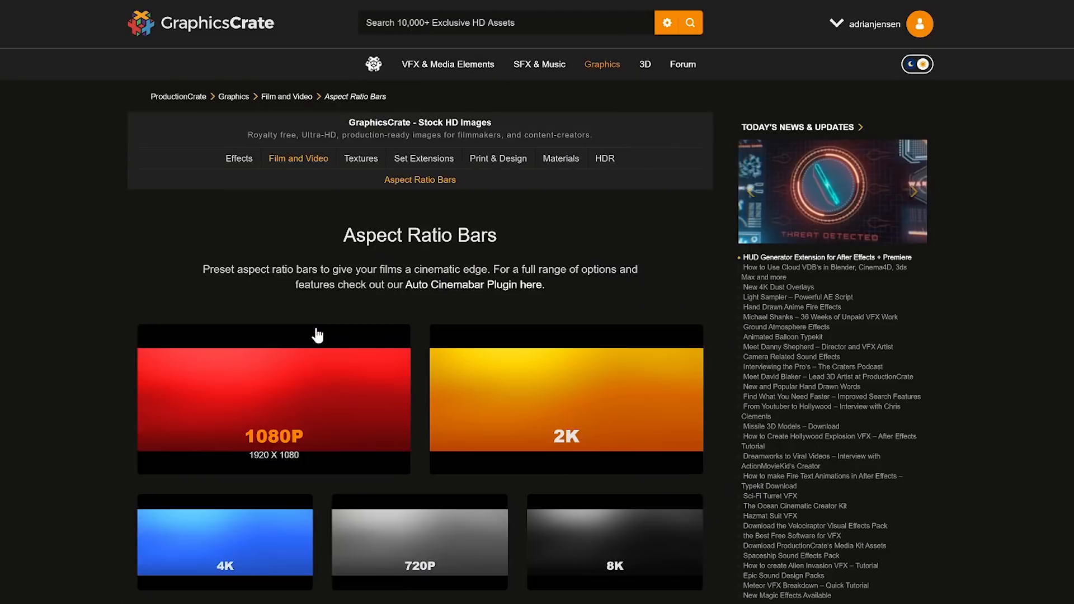
pyautogui.scroll(-1, 405, 368)
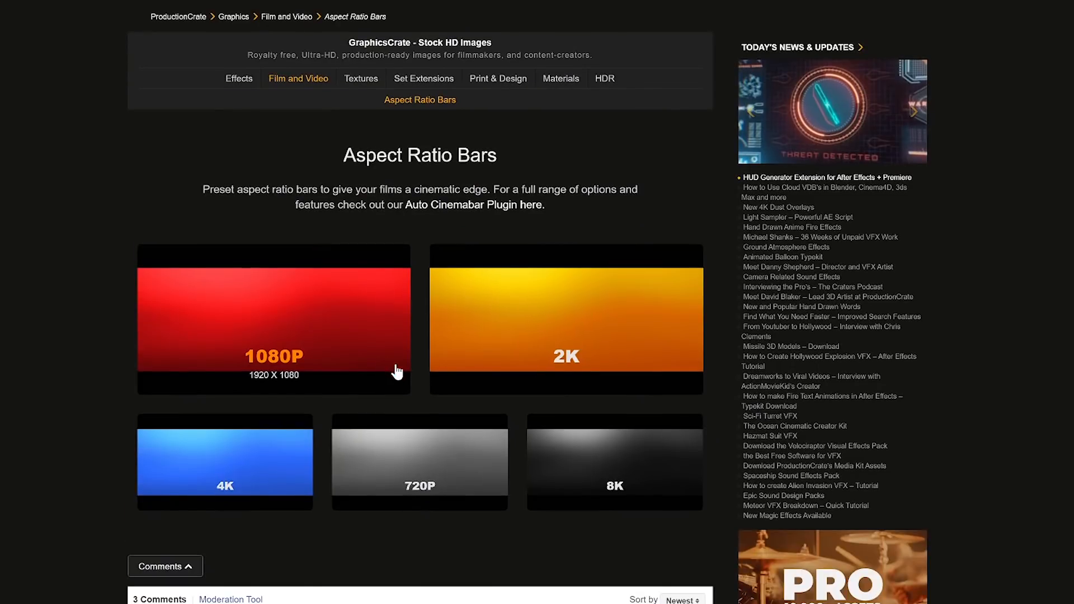
pyautogui.click(270, 460)
pyautogui.scroll(-3, 587, 396)
pyautogui.click(708, 238)
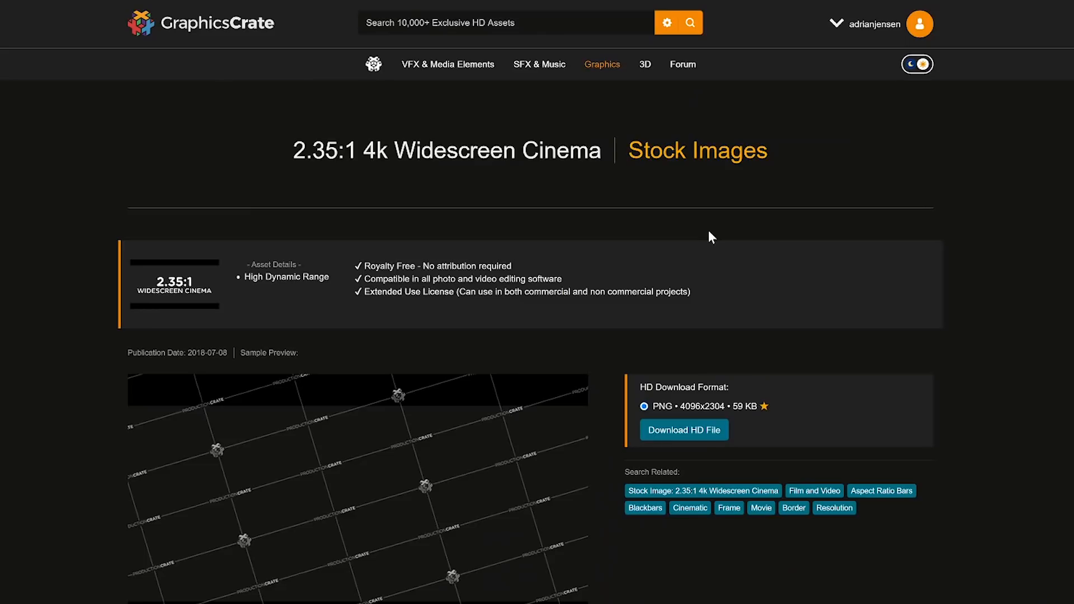
pyautogui.scroll(-3, 580, 331)
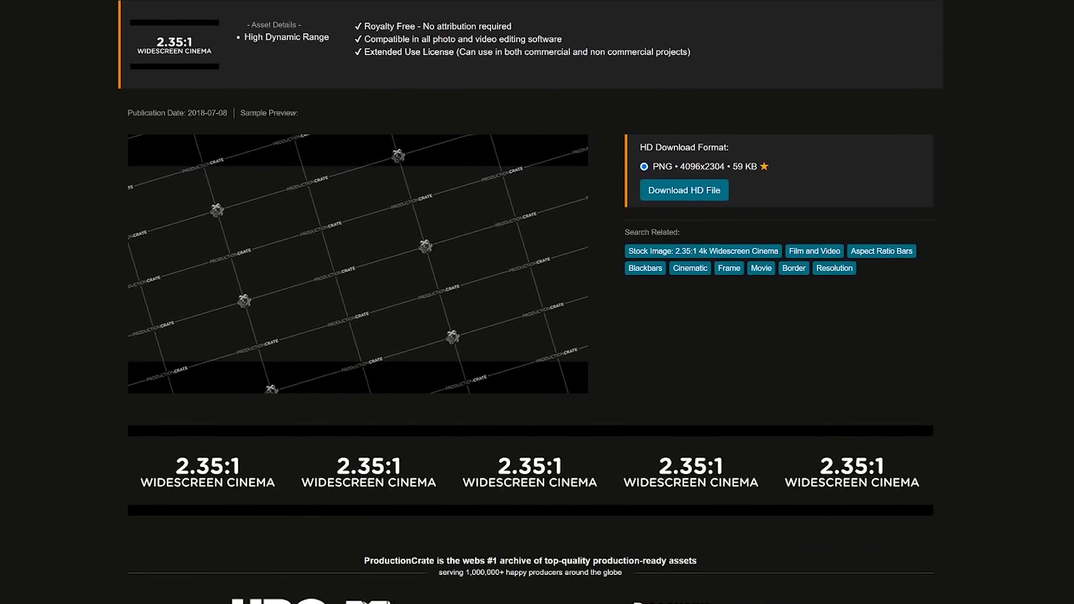